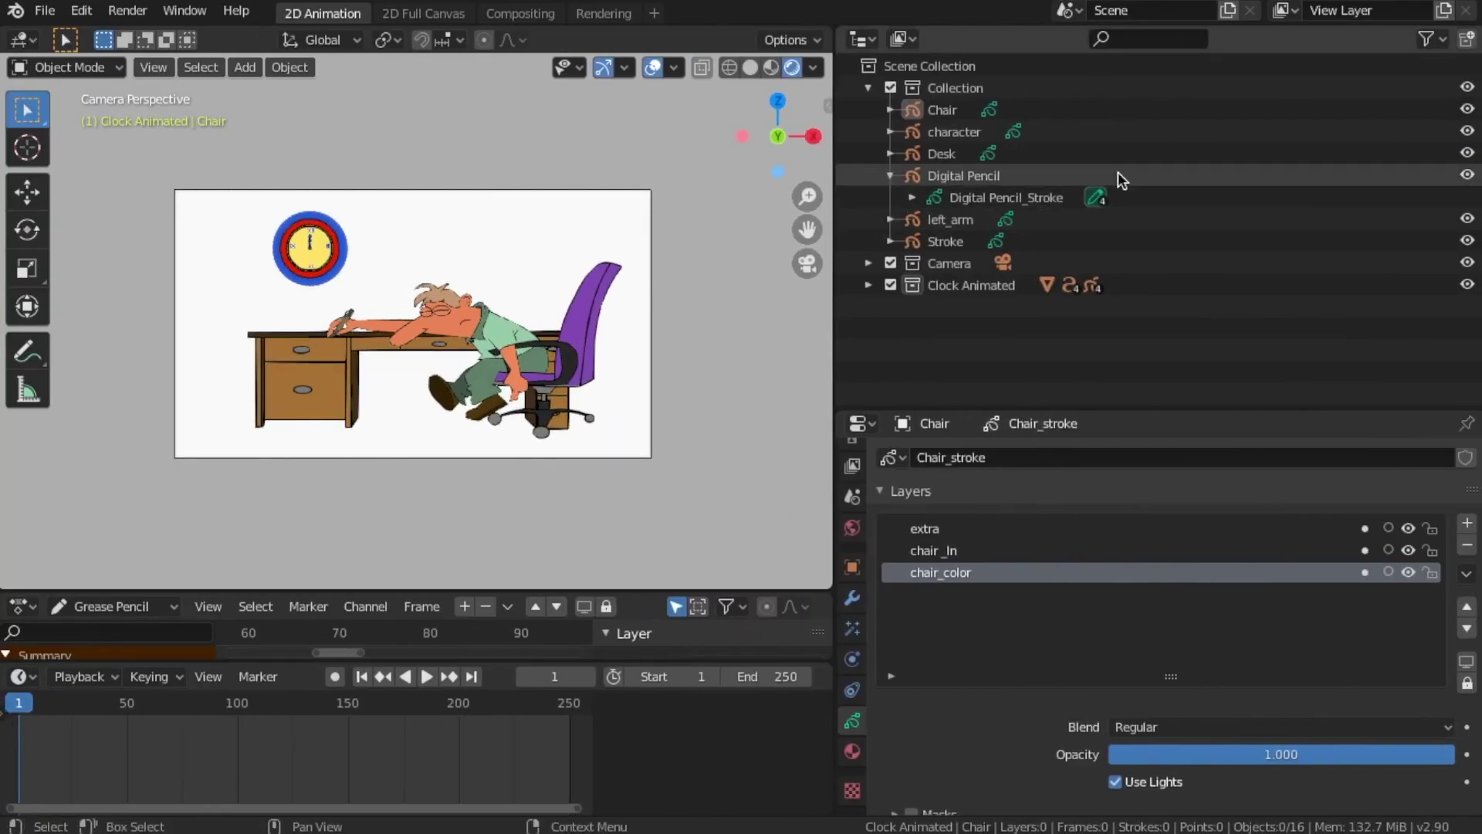
Collapse the main Collection in the Outliner while viewing the office scene through the camera.
left_click(868, 85)
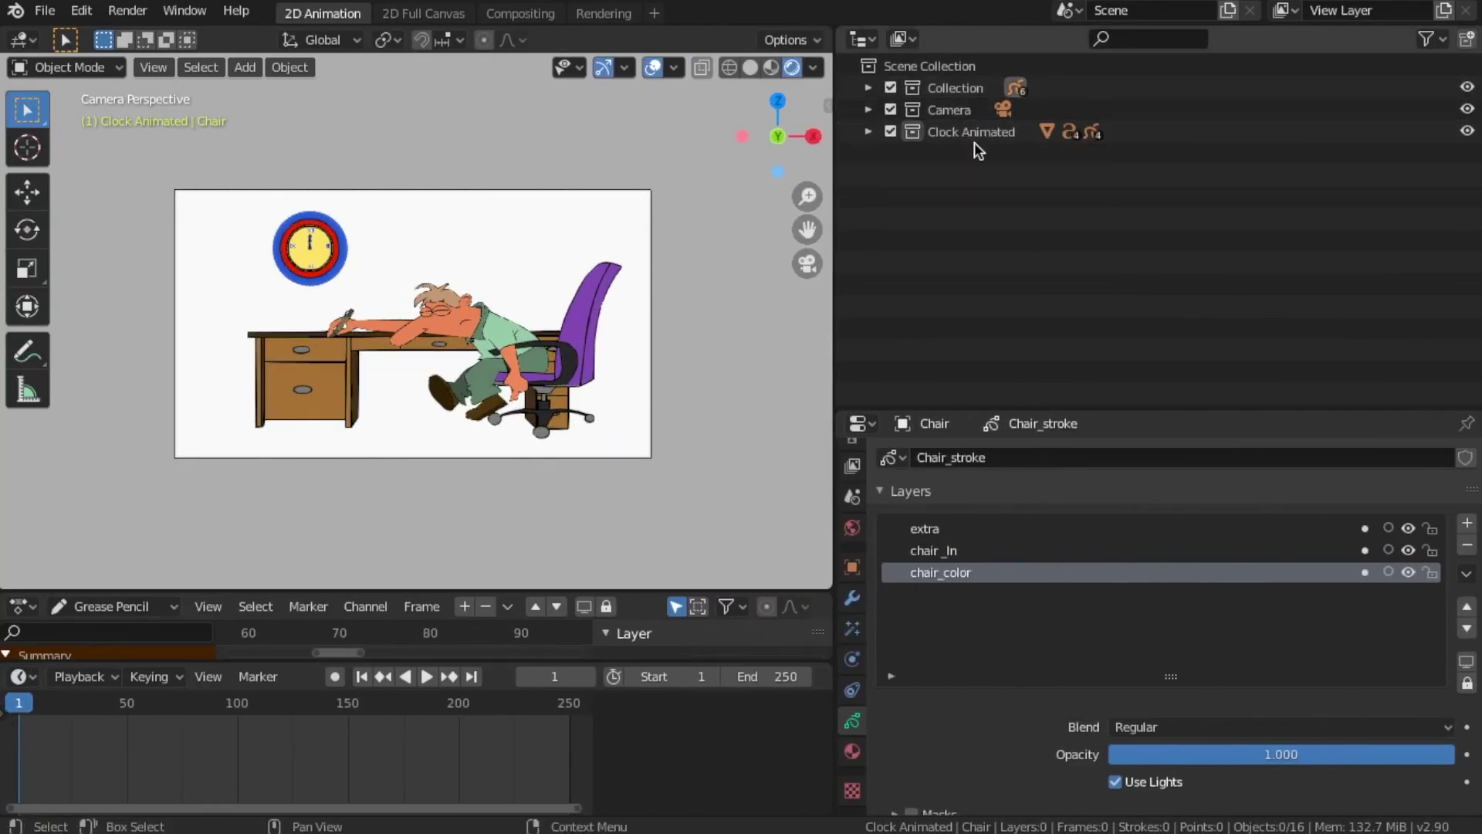
Create a new collection in the Outliner and name it 'computer'.
key("Home")
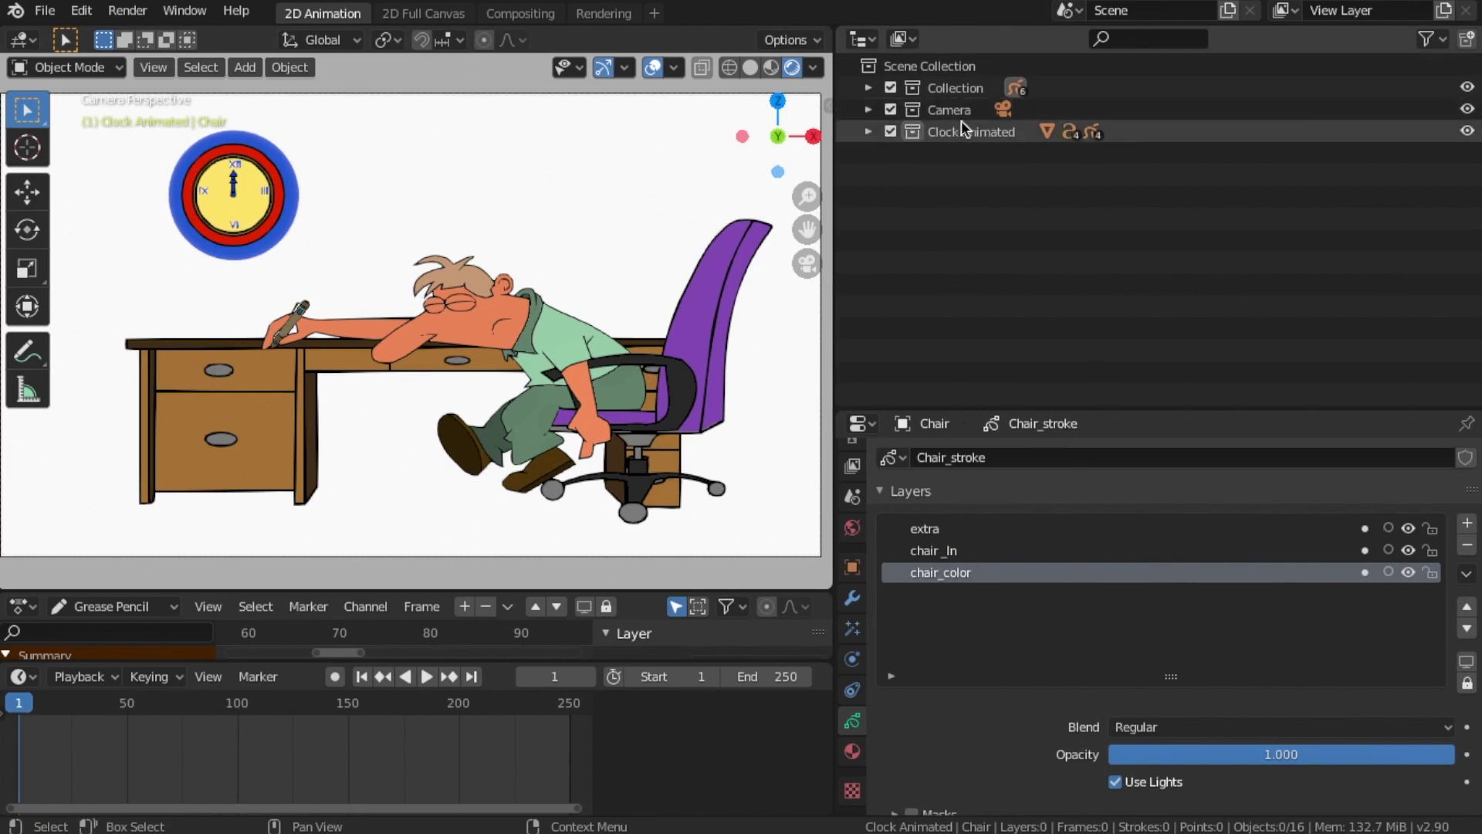
right_click(953, 66)
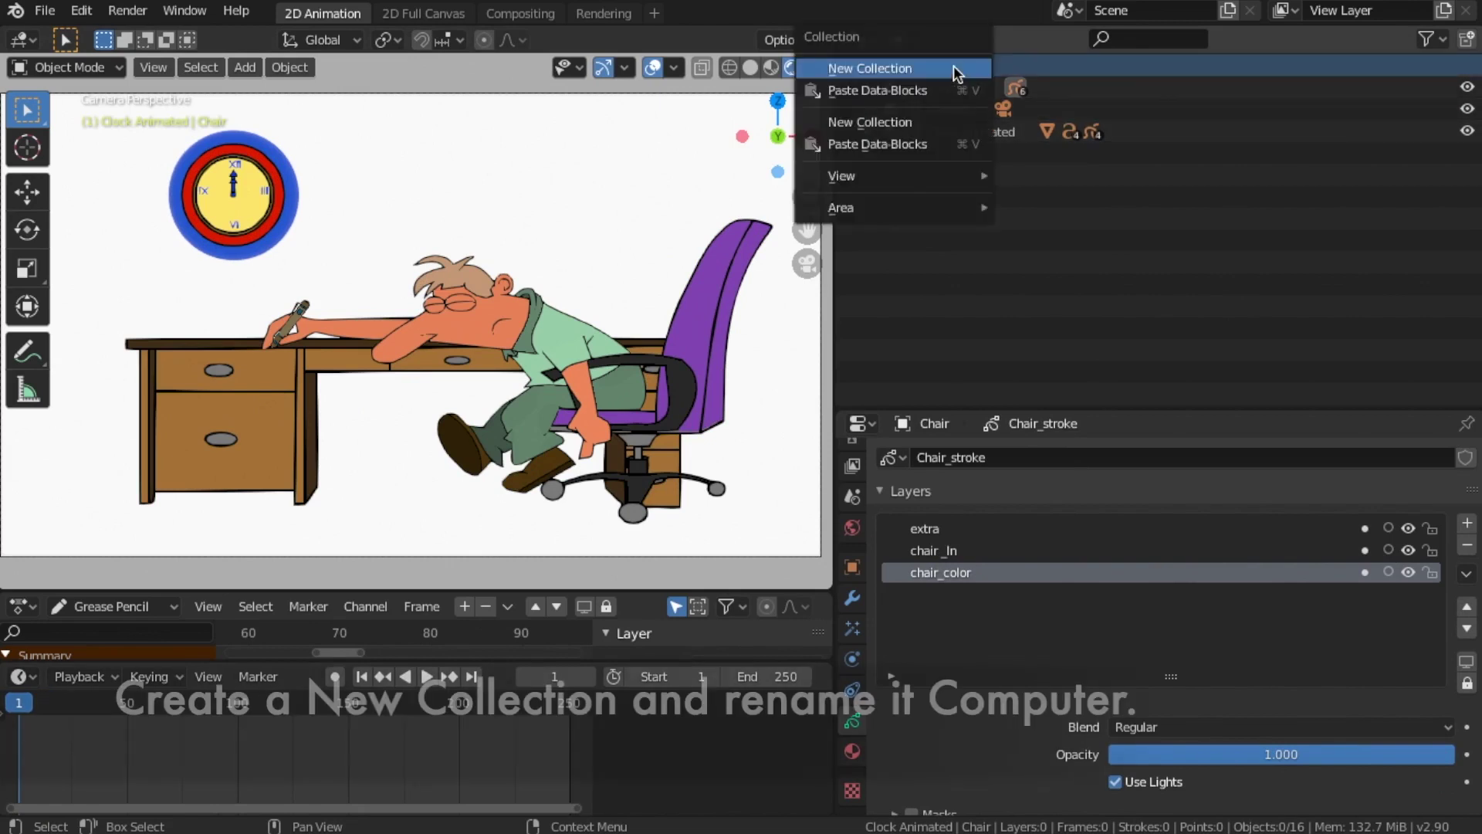
left_click(953, 68)
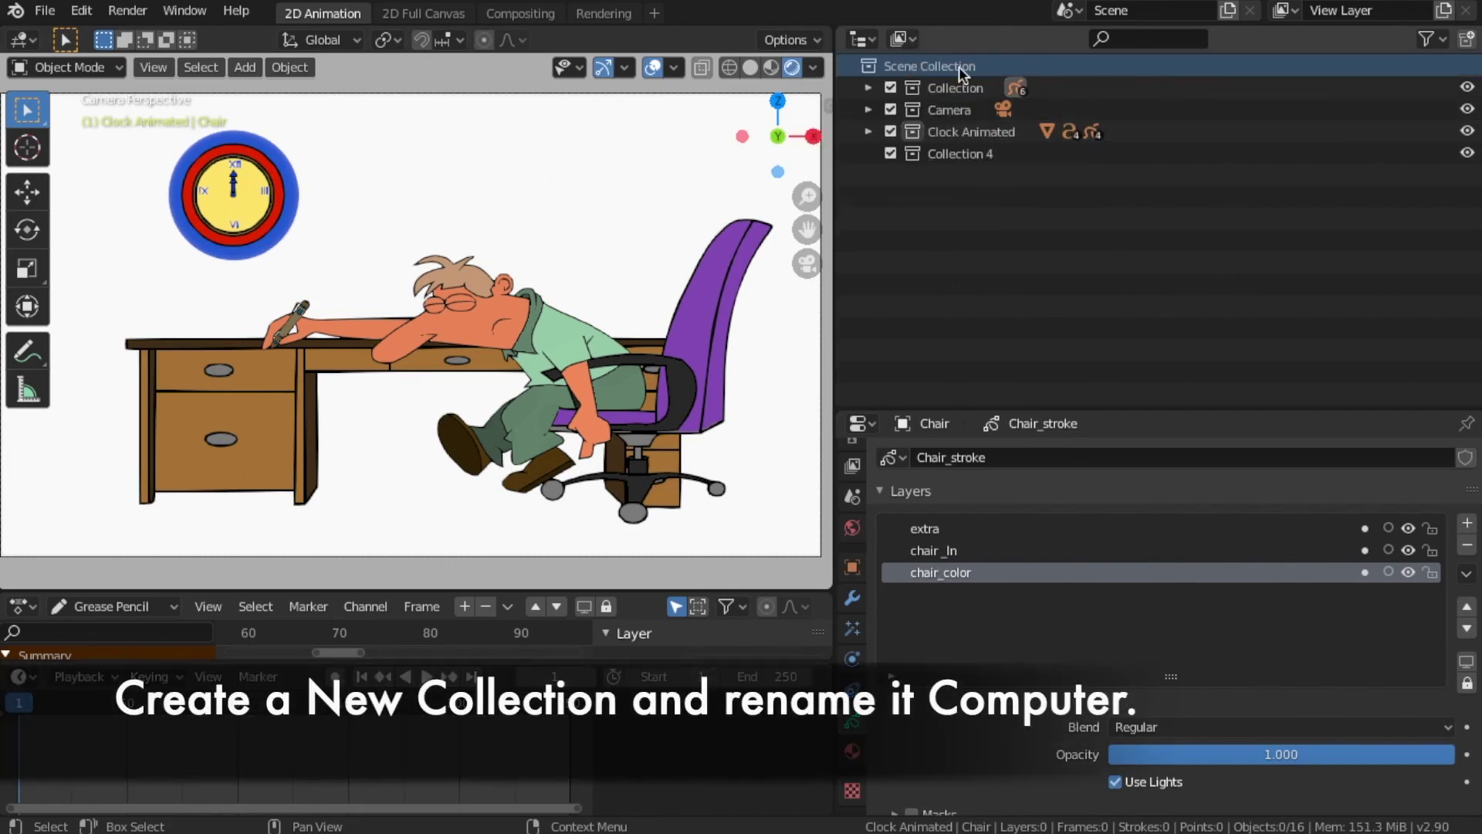
double_click(960, 154)
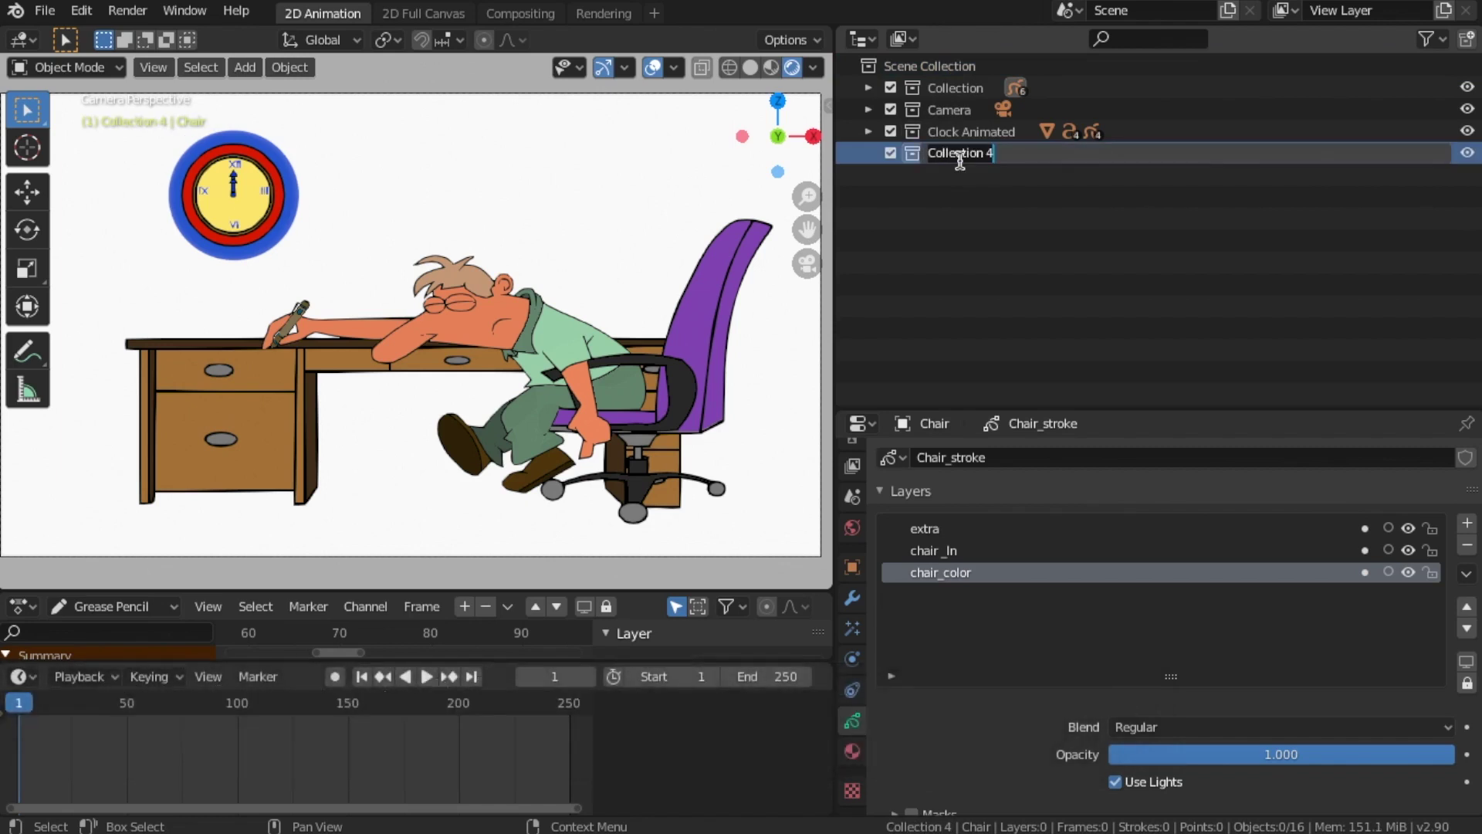
key("BackSpace")
key("Return")
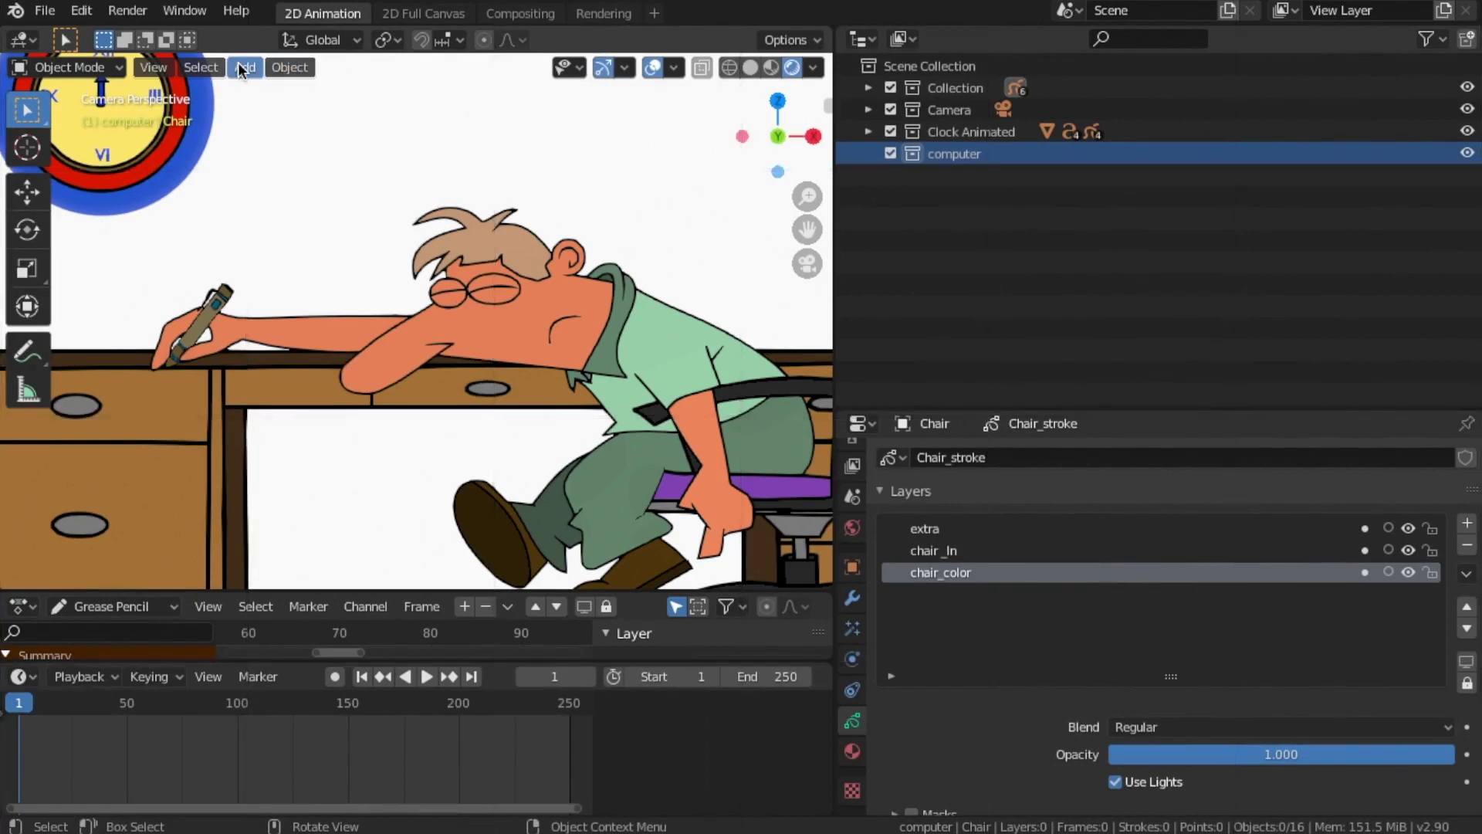
left_click(242, 68)
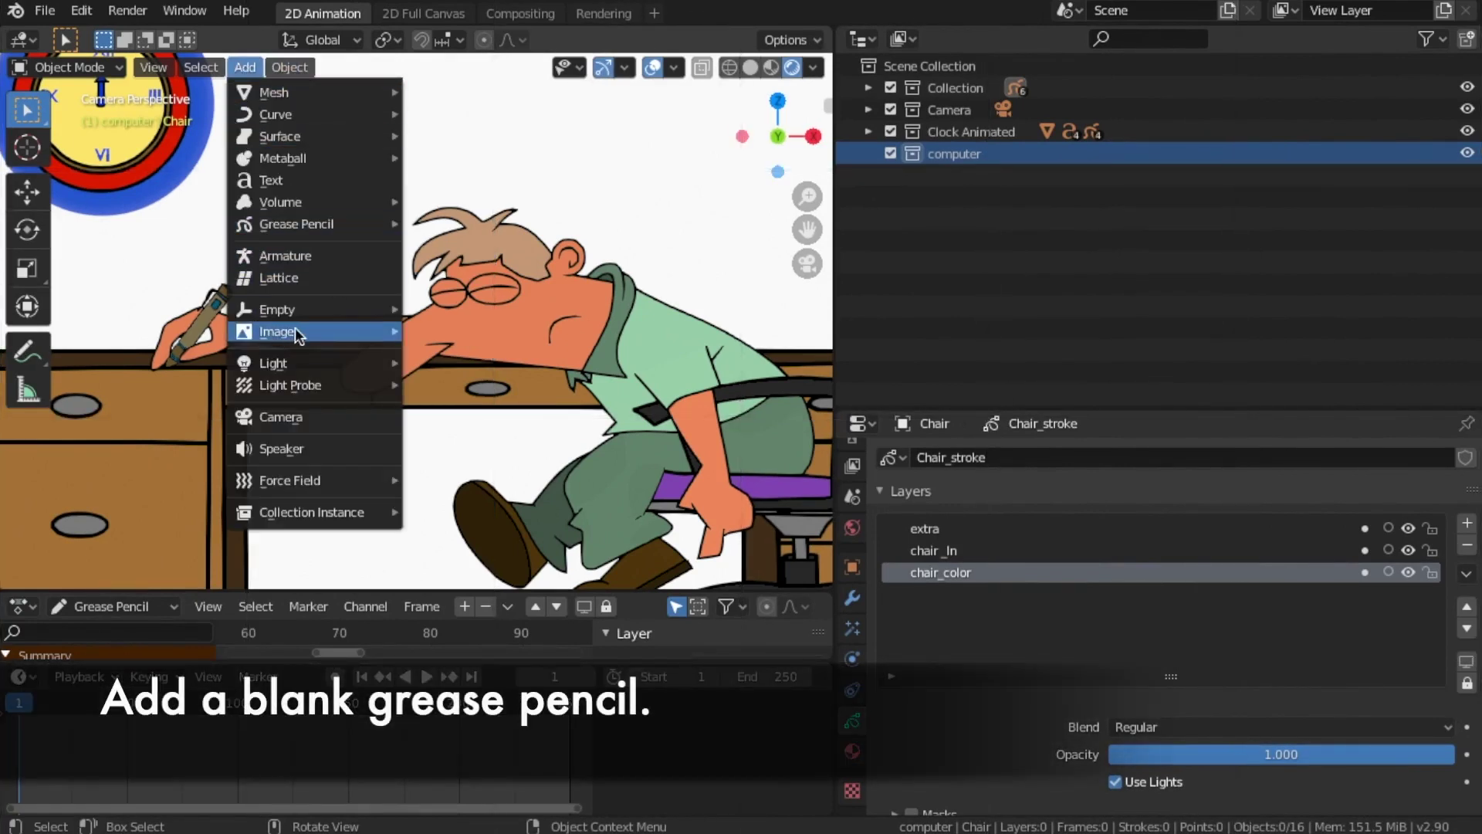
Add a blank grease pencil object and name it 'computer'.
mouse_move(287, 329)
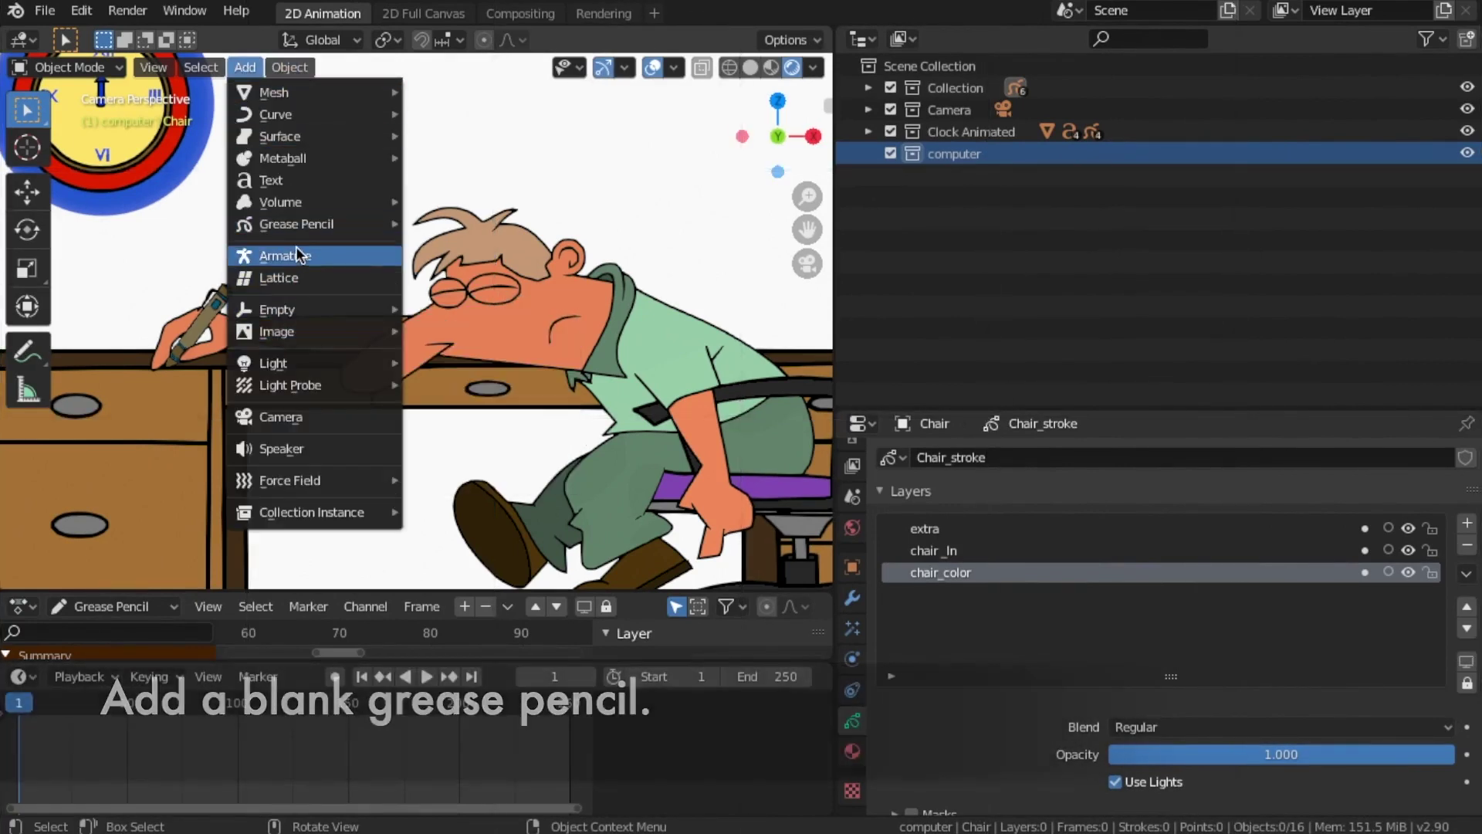
mouse_move(305, 232)
left_click(483, 222)
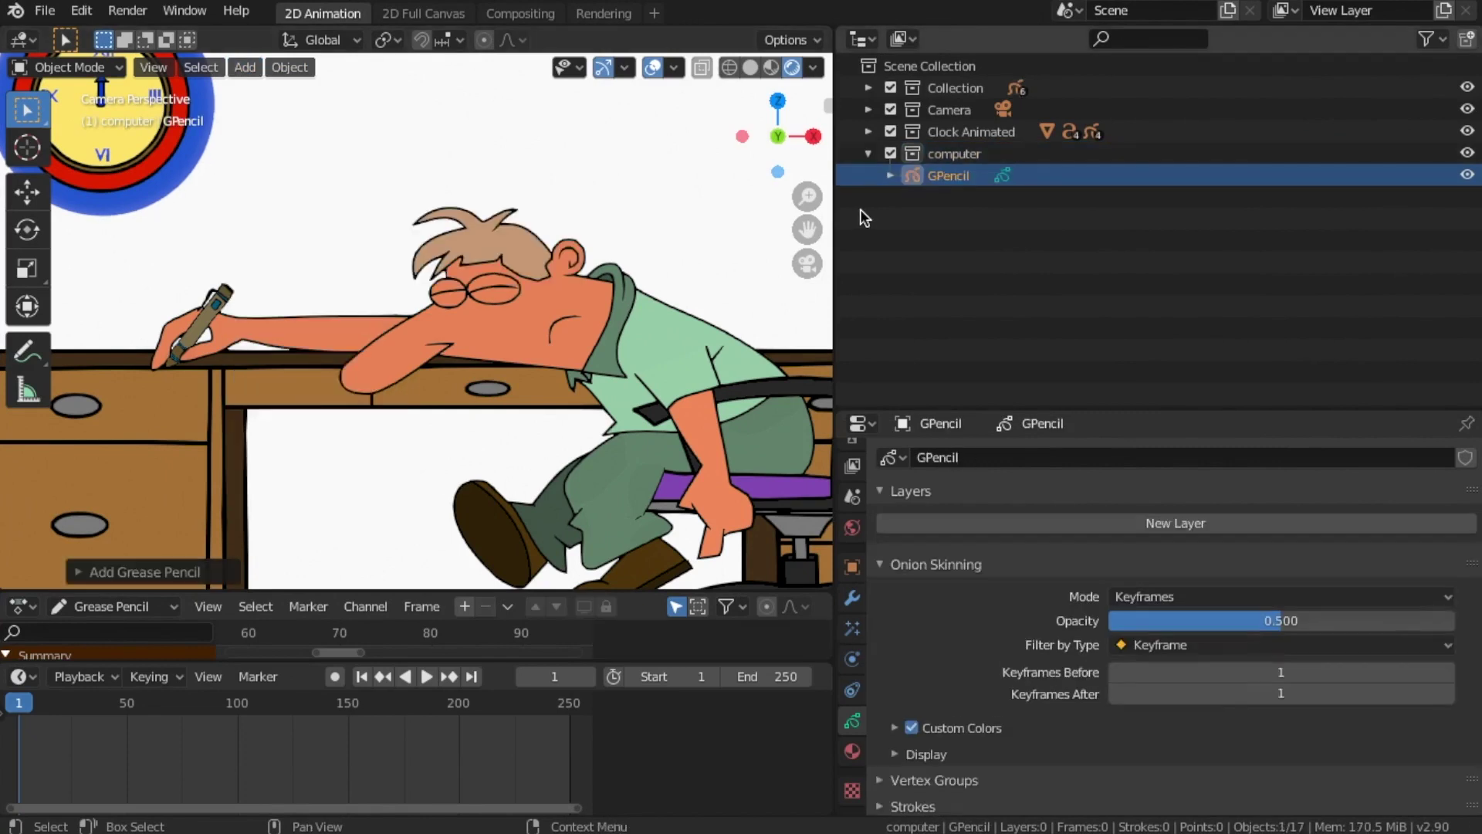
double_click(948, 182)
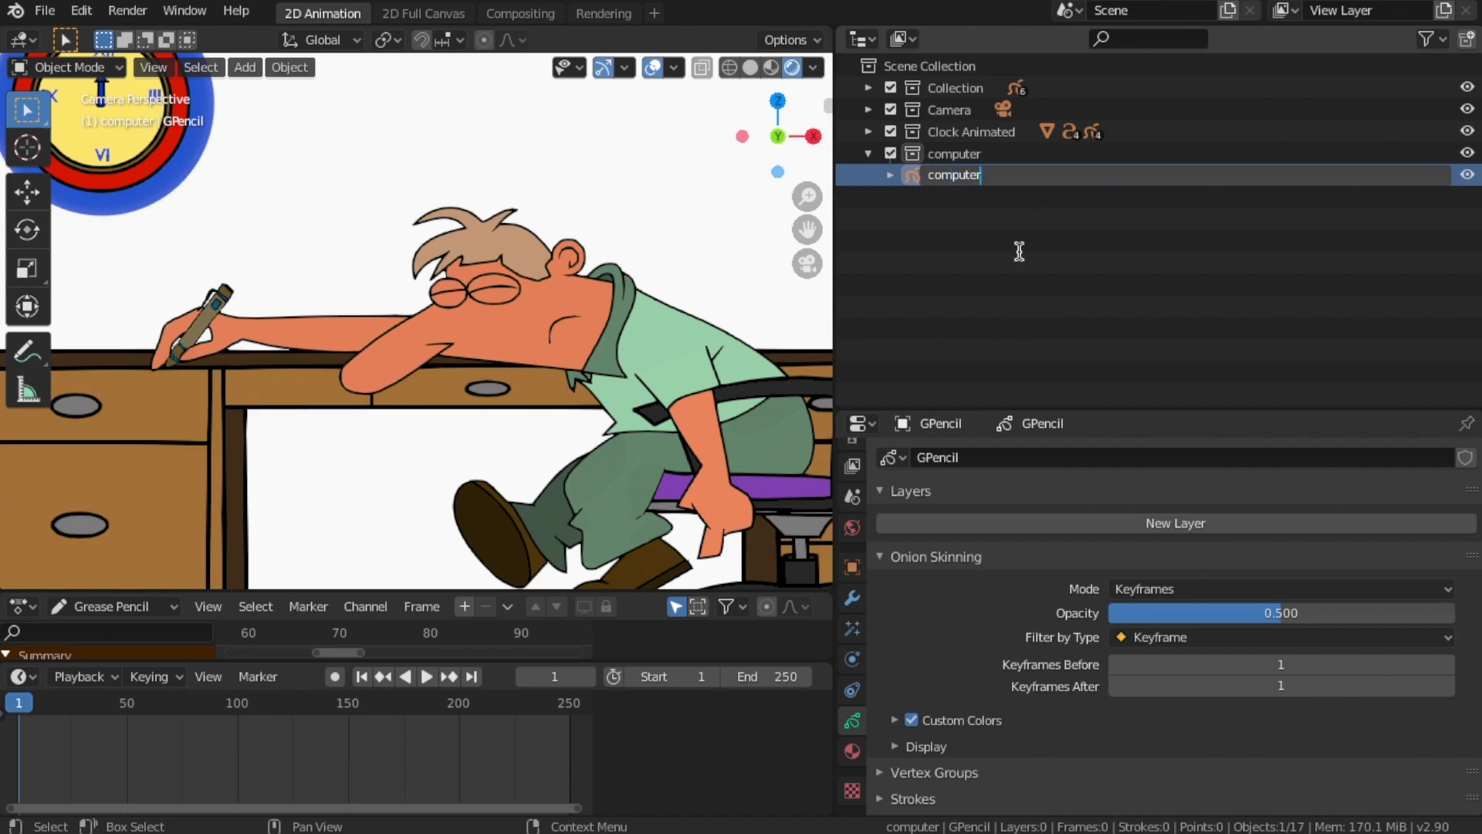
key("Return")
Add a first drawing layer to the computer object and rename it 'line'.
left_click(996, 523)
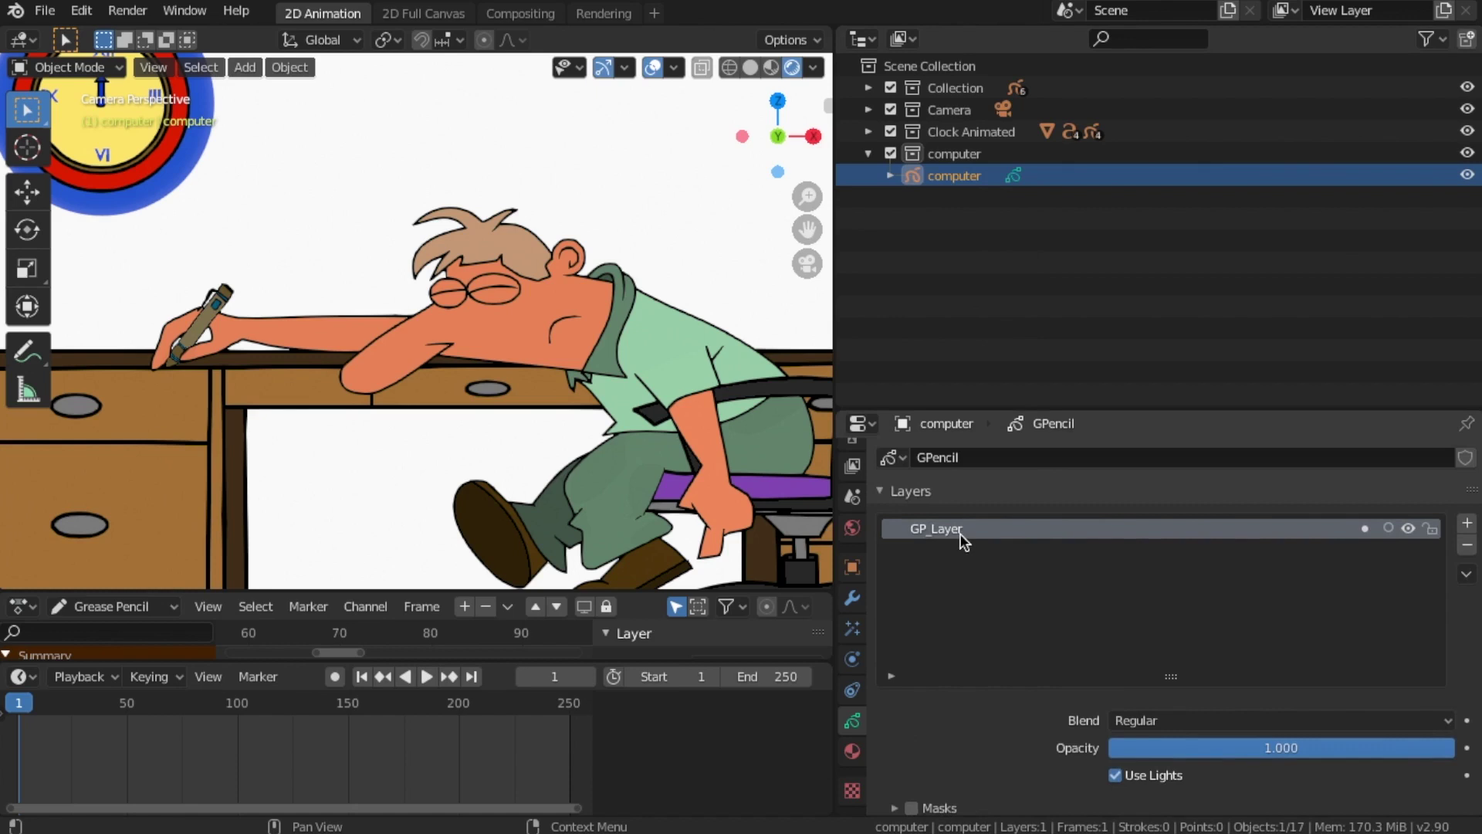
double_click(956, 540)
key("Return")
Add a second layer named fill and move the line layer above it.
left_click(1466, 523)
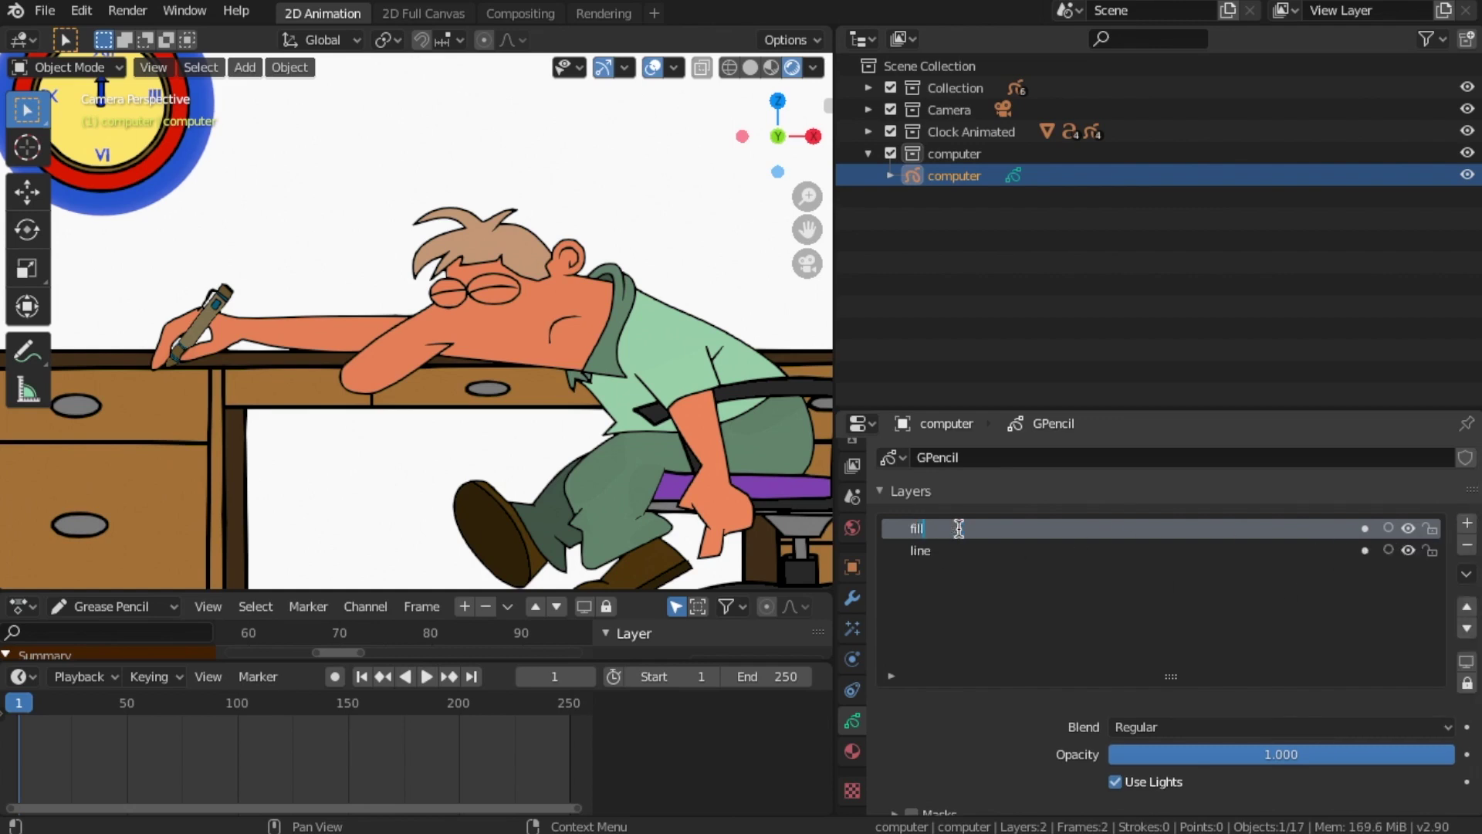
left_click(932, 550)
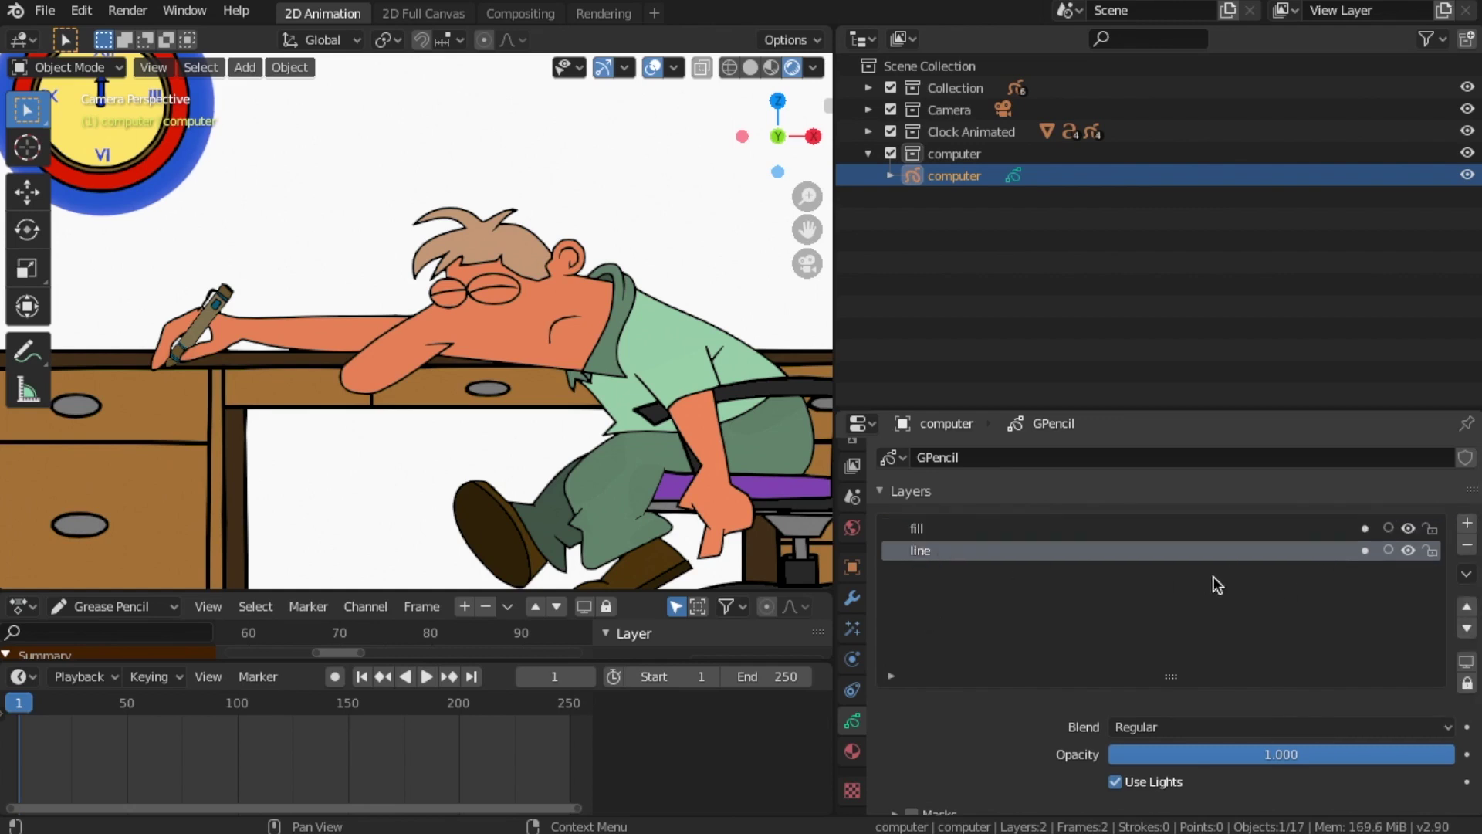
left_click(1467, 606)
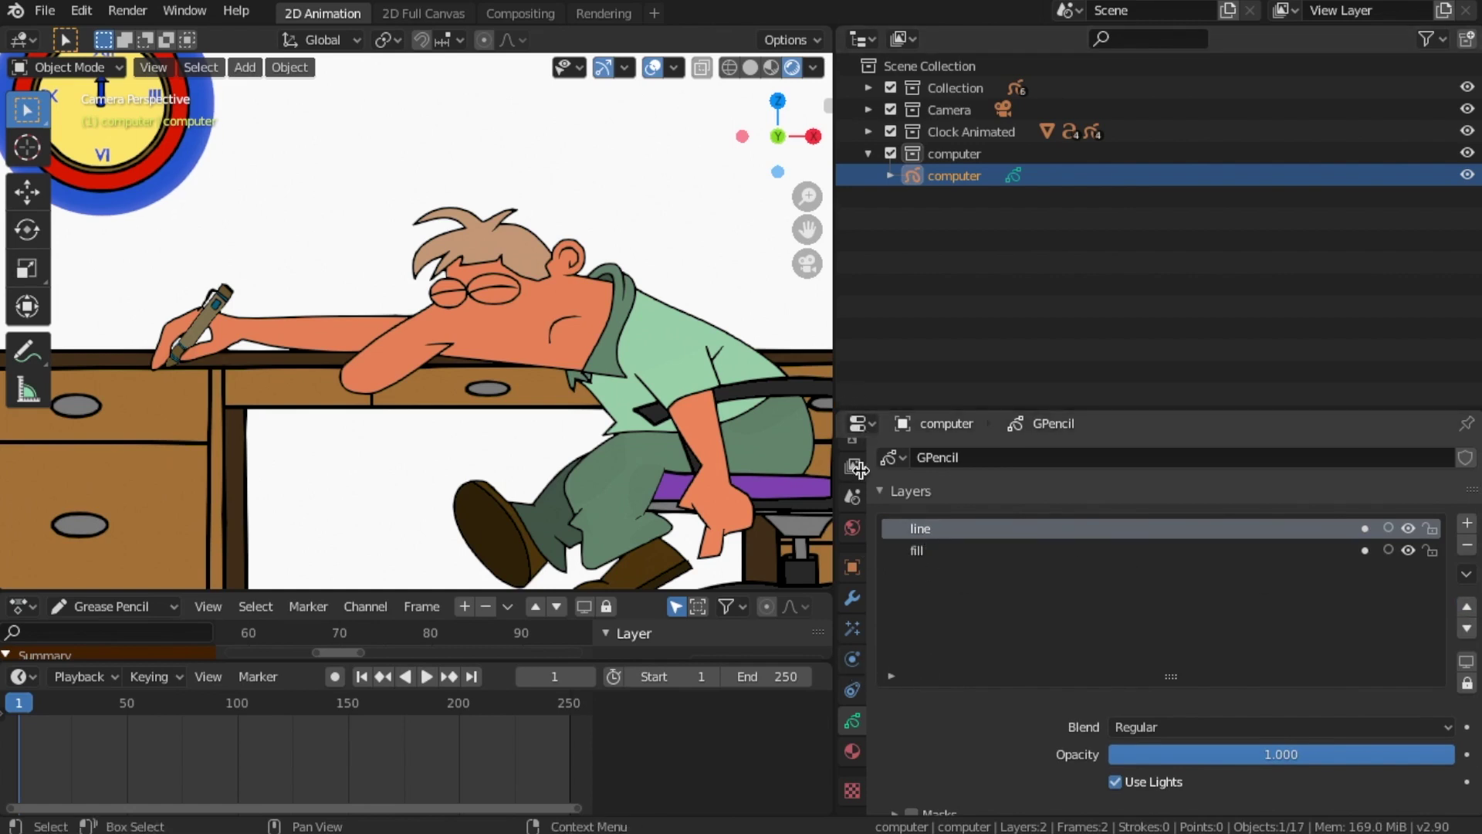
Enlarge and split the Properties editor, then give the computer object new material Material.035.
left_click_drag(948, 409, 948, 241)
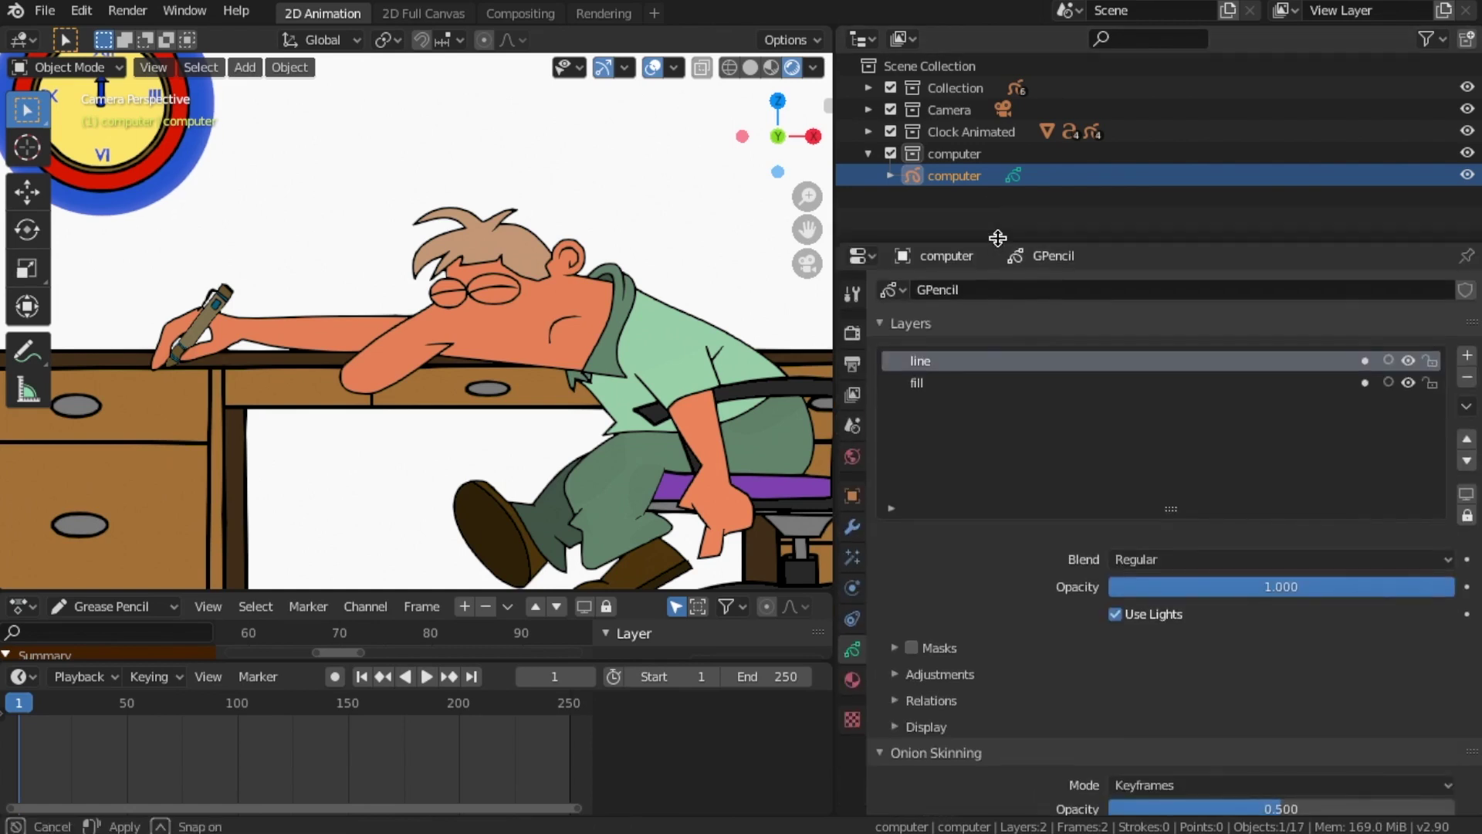
right_click(834, 522)
left_click(812, 543)
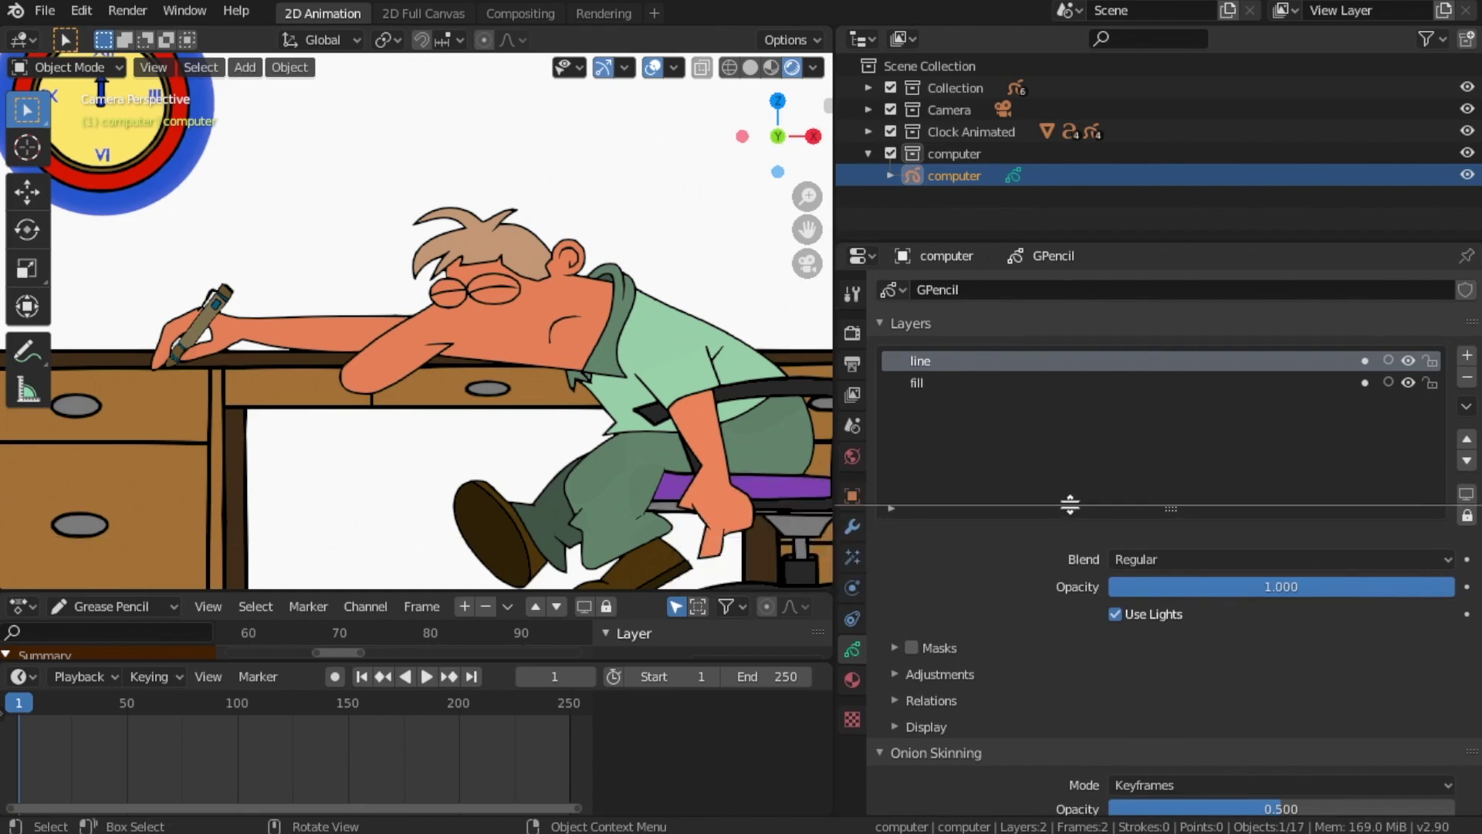
left_click(1069, 507)
scroll(842, 749, "down", 3)
left_click(853, 751)
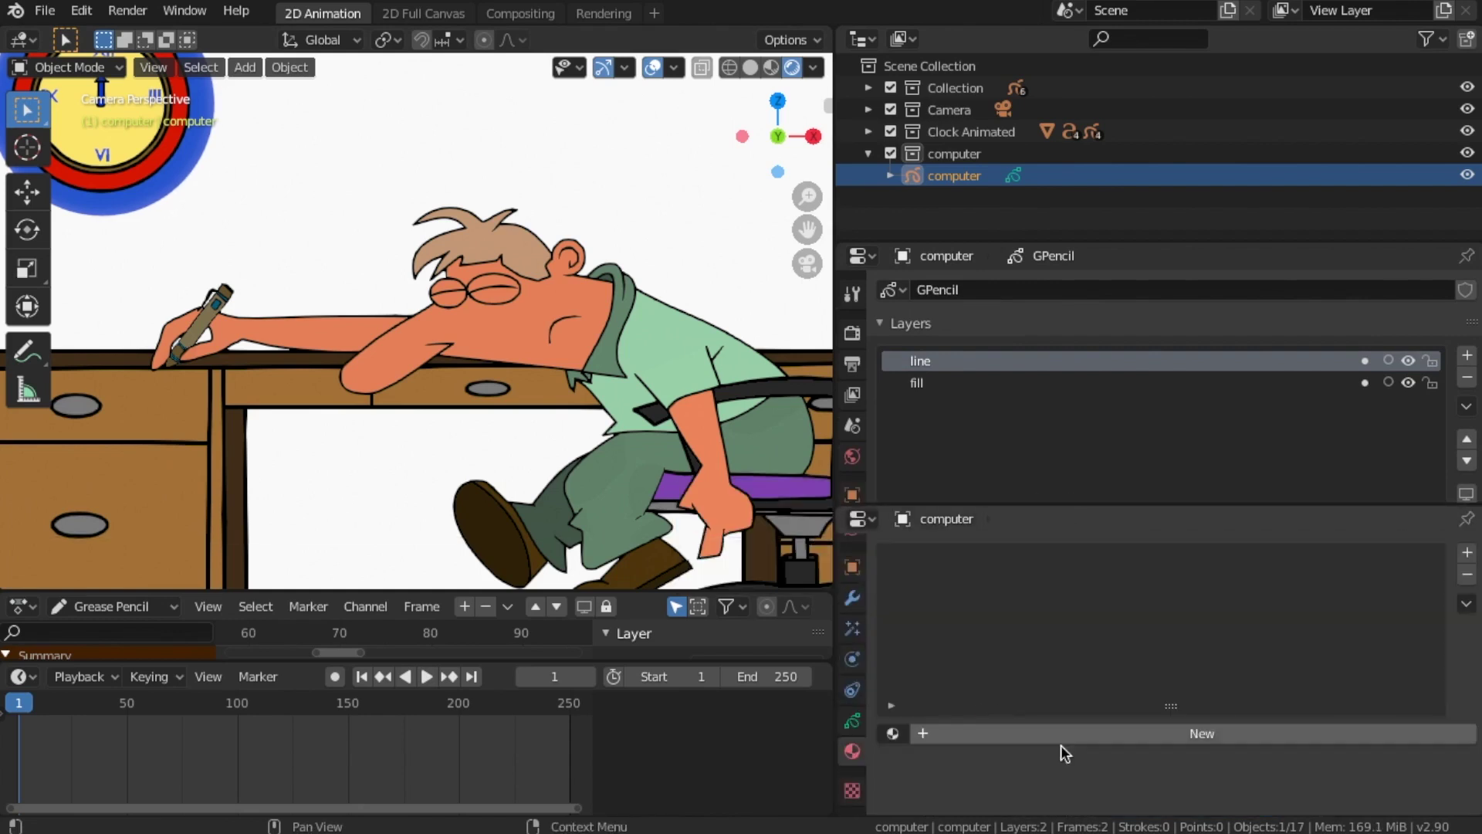
left_click(1184, 739)
scroll(1088, 693, "down", 3)
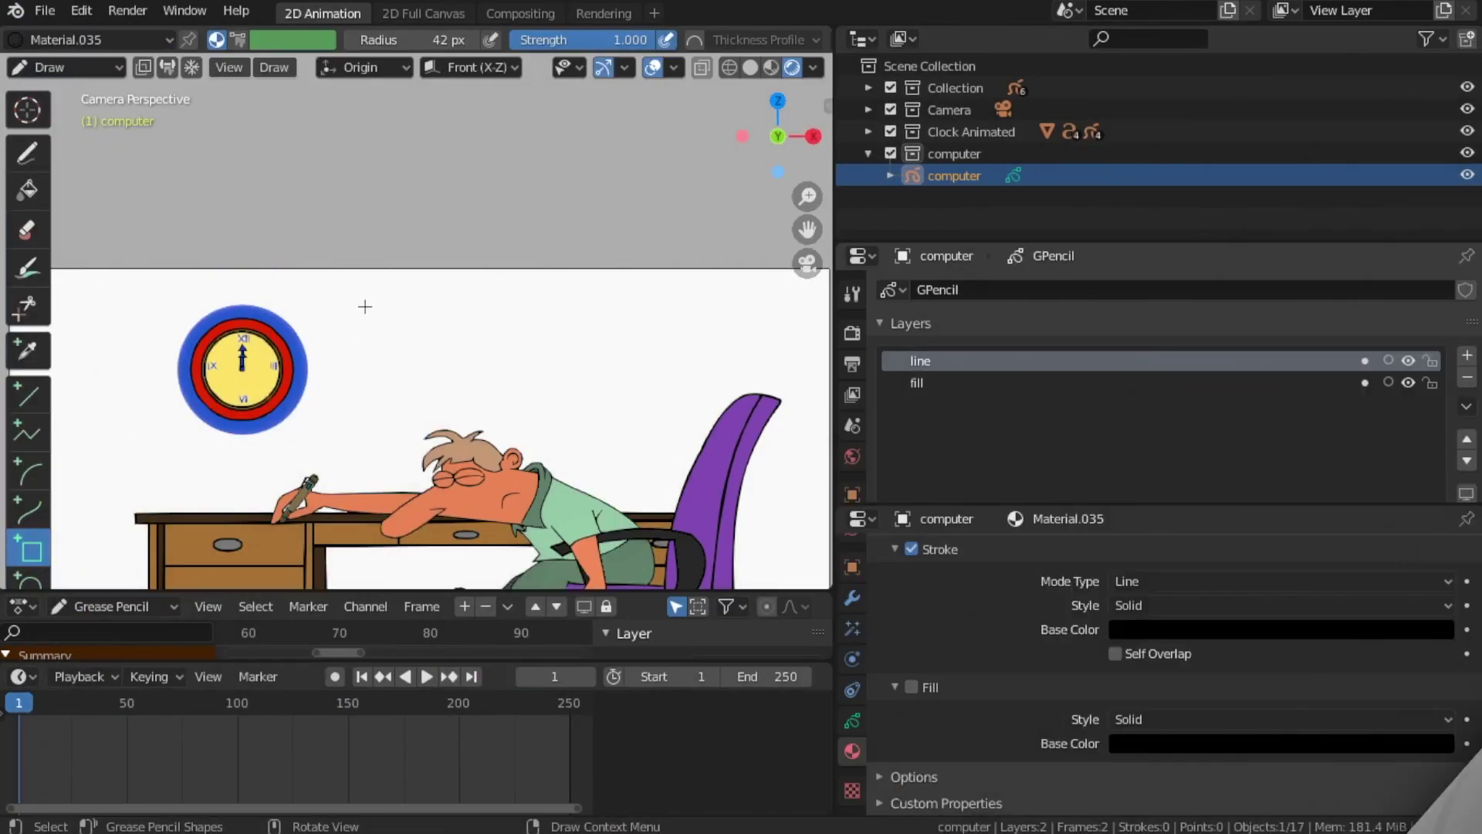
Draw an outer rectangle on the wall above the desk, then a nested inner screen rectangle.
left_click_drag(364, 307, 529, 453)
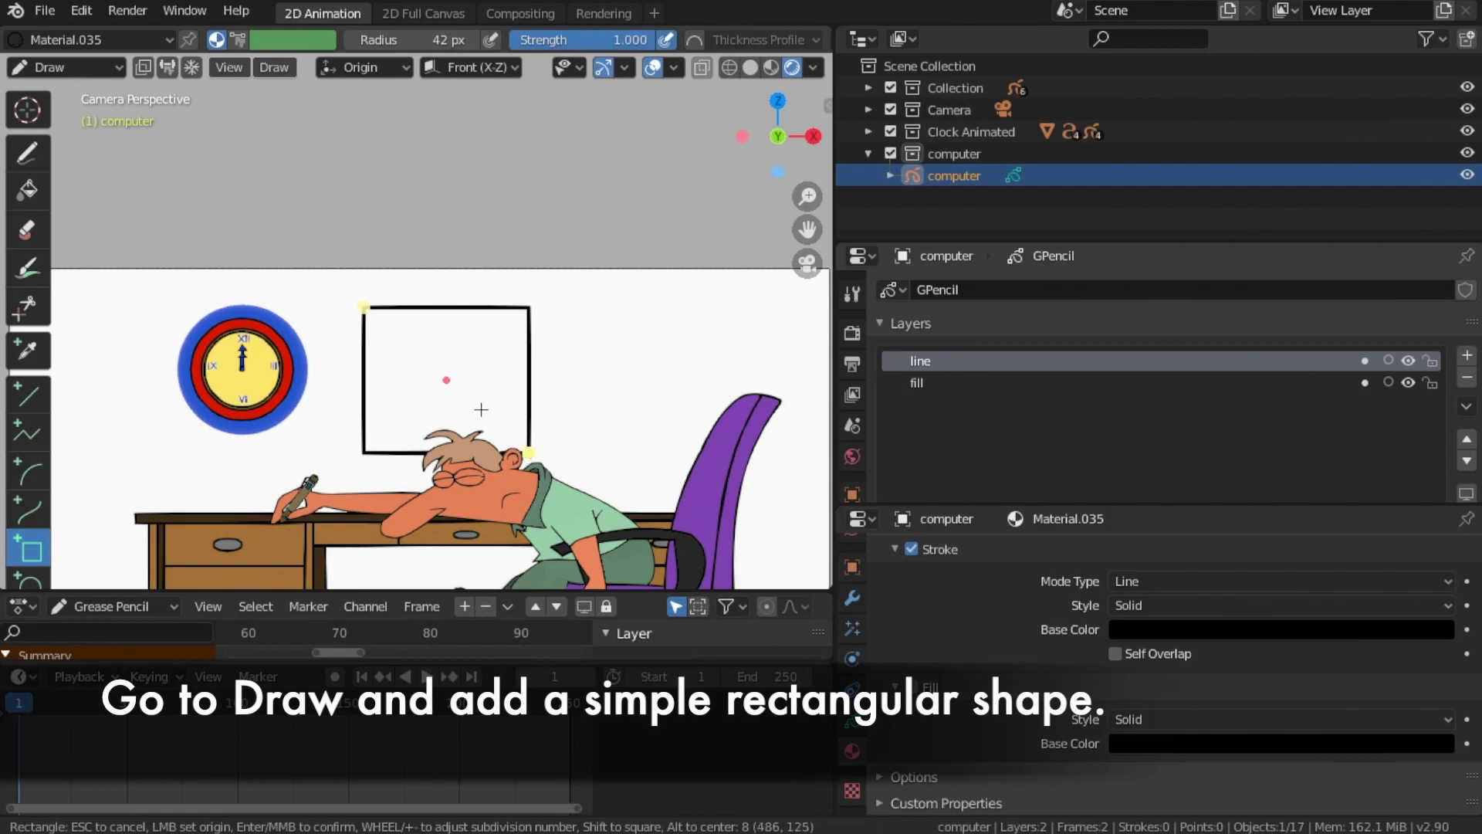
key("Escape")
mouse_move(353, 323)
left_mouse_down()
mouse_move(679, 463)
mouse_move(628, 480)
mouse_move(653, 481)
left_mouse_up()
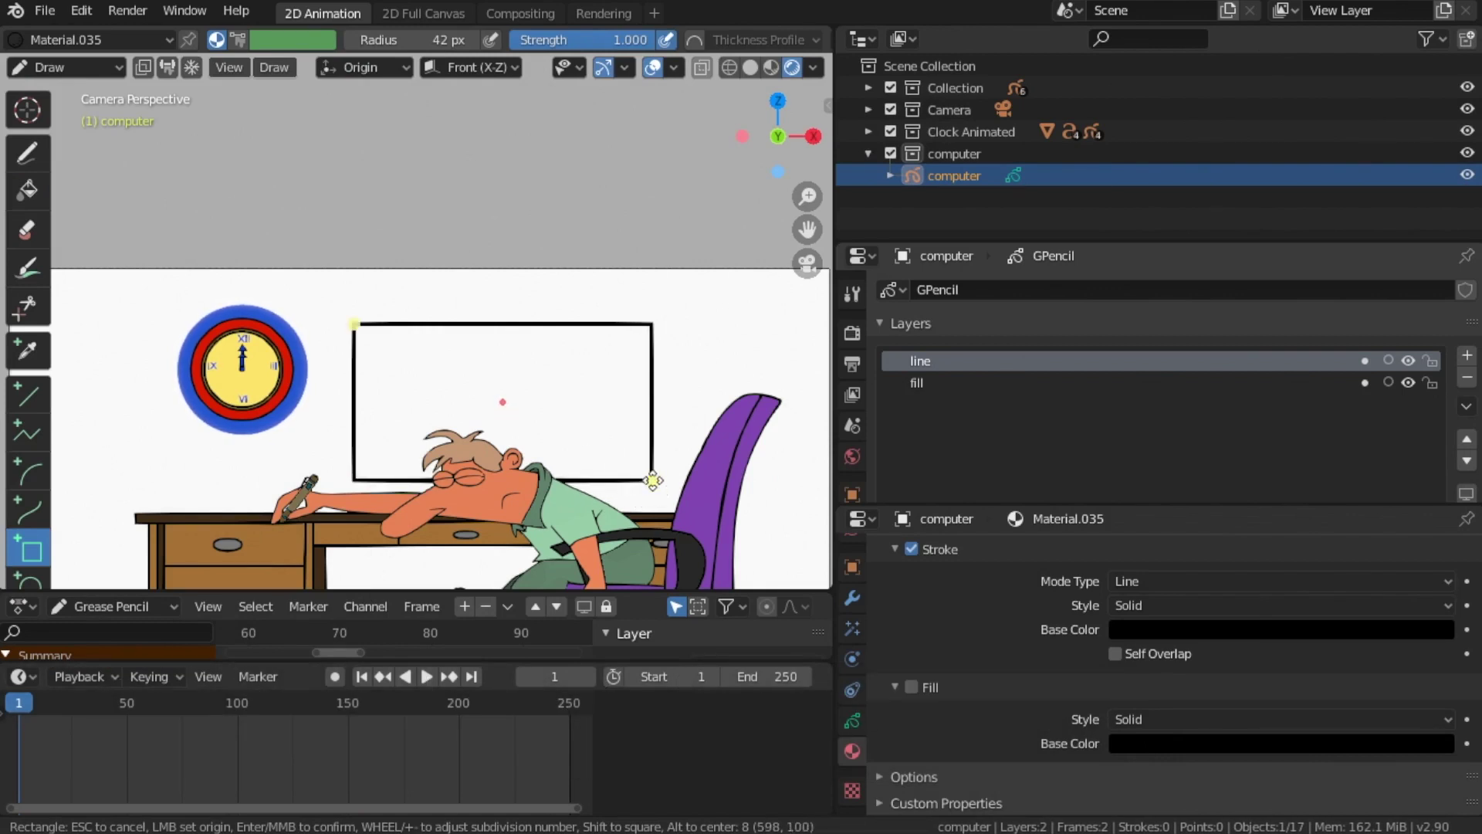
mouse_move(497, 382)
left_mouse_down()
mouse_move(485, 288)
mouse_move(492, 370)
mouse_move(510, 309)
left_mouse_up()
key("Return")
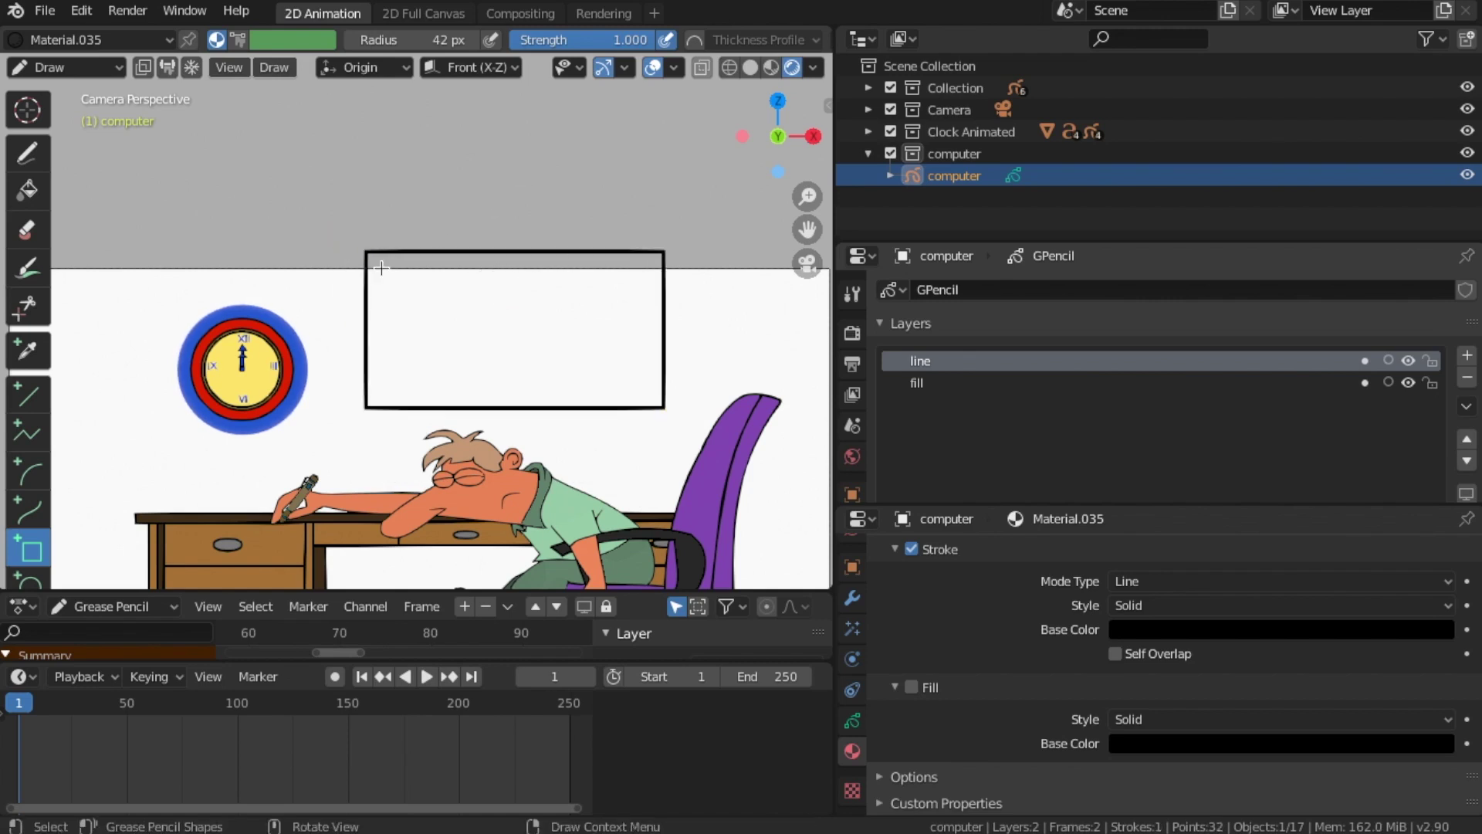
mouse_move(382, 266)
left_mouse_down()
mouse_move(462, 358)
mouse_move(648, 391)
left_mouse_up()
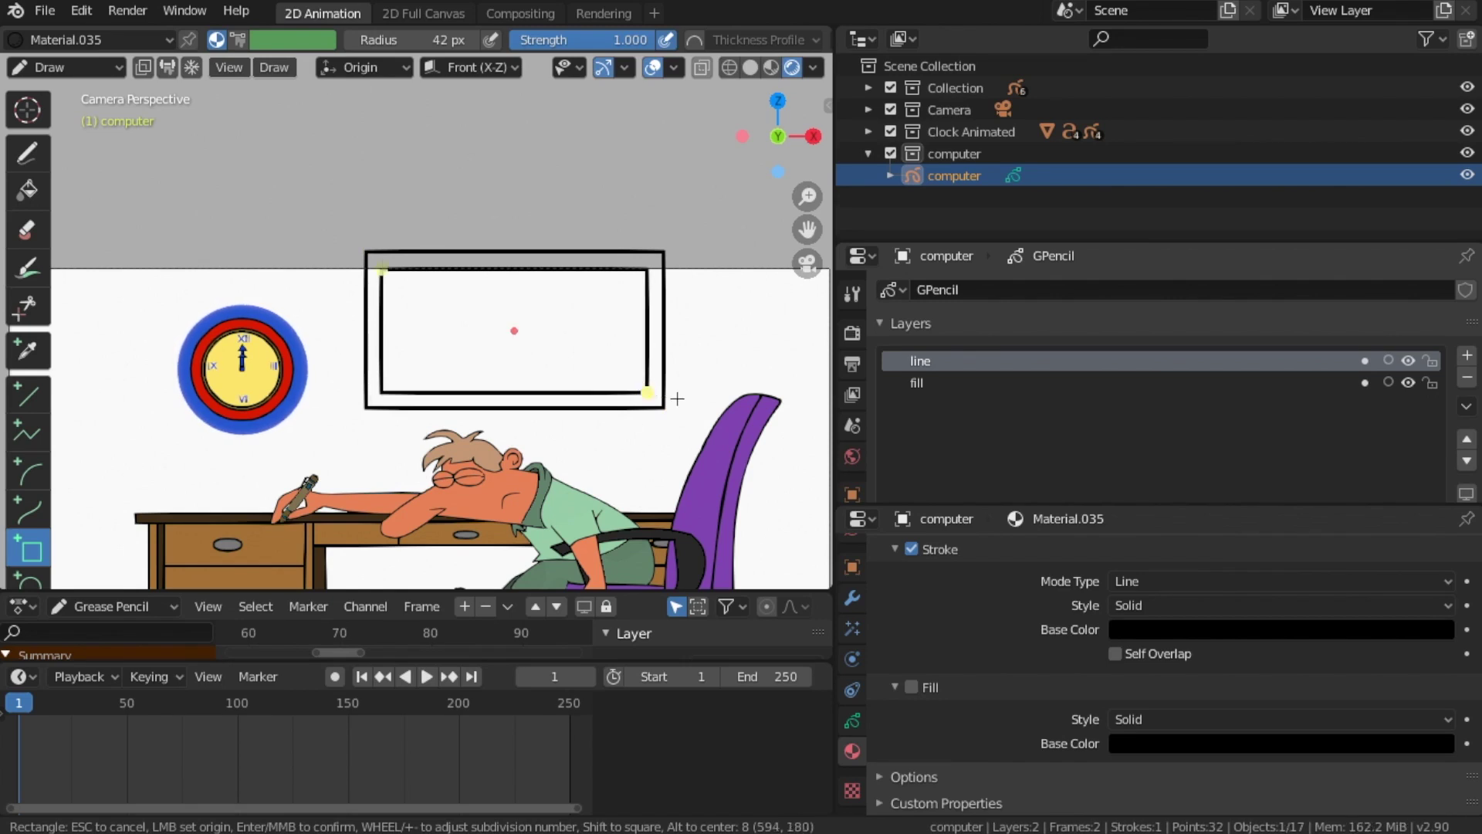
key("Return")
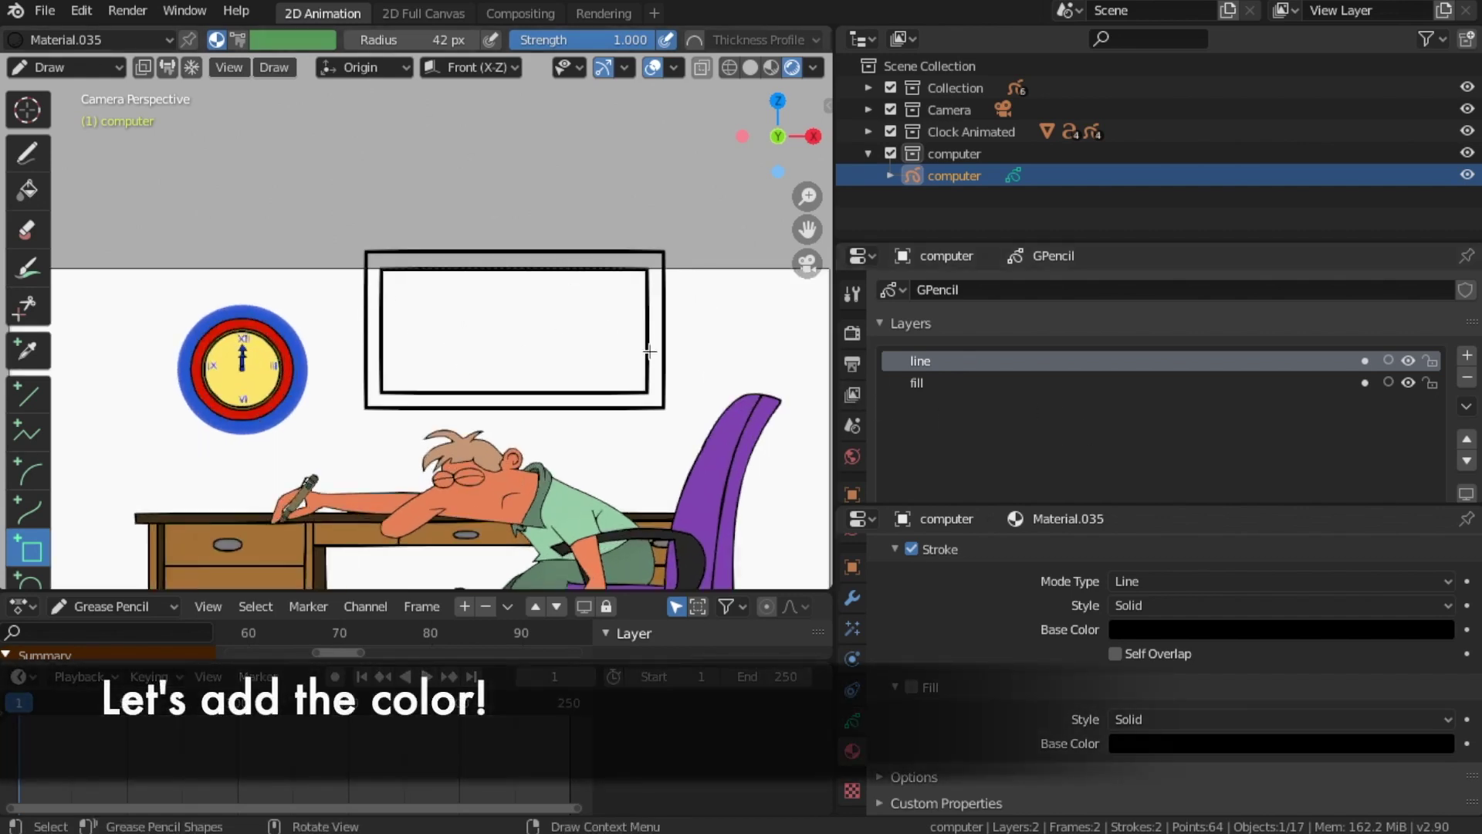
Make the fill layer active and fill the monitor screen grey.
left_click(926, 383)
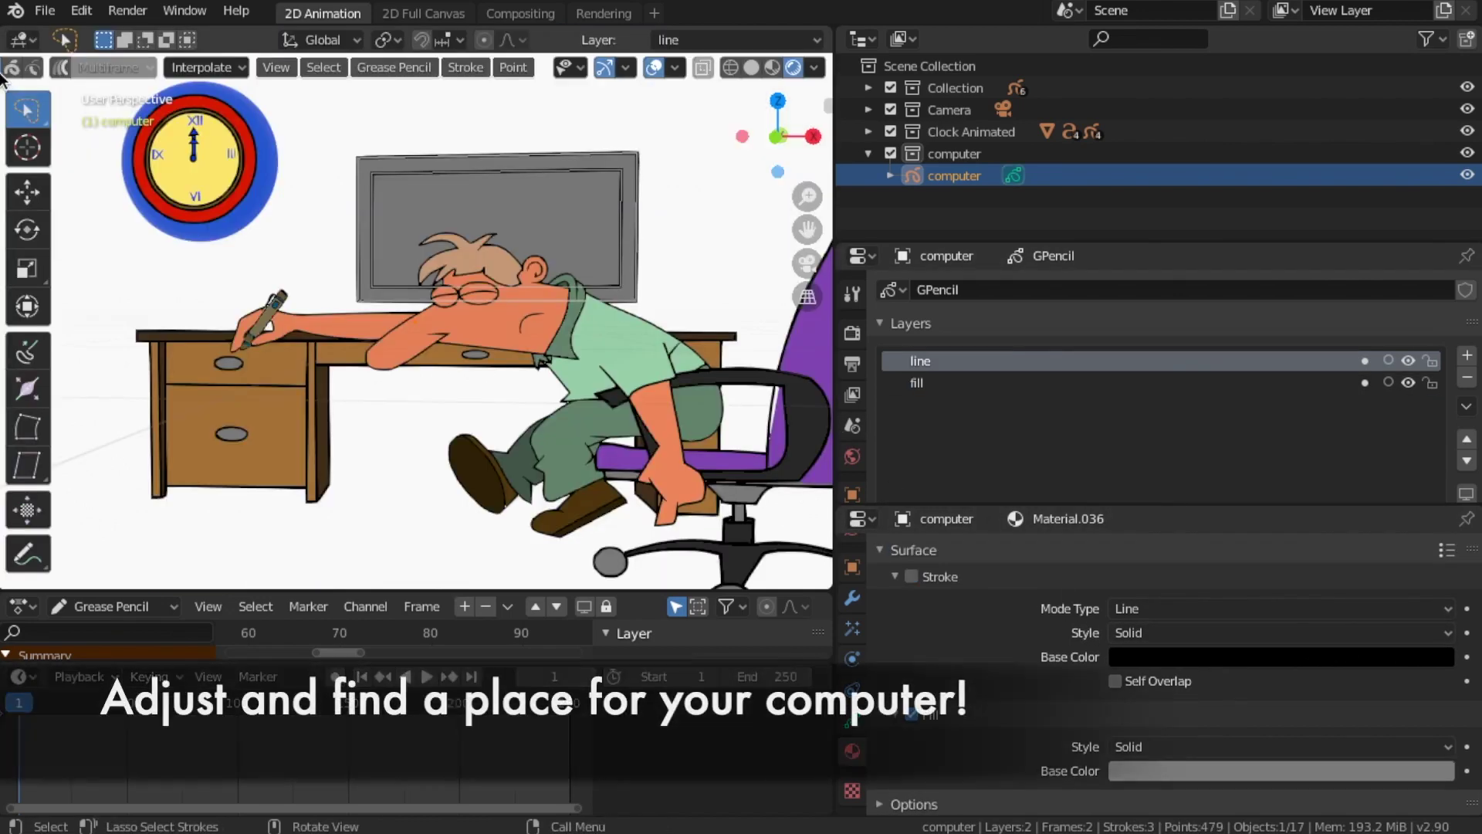
scroll(16, 67, "up", 3)
scroll(85, 116, "up", 2)
In Object Mode, scale the monitor up and return to the camera view.
left_click(85, 67)
left_click(92, 93)
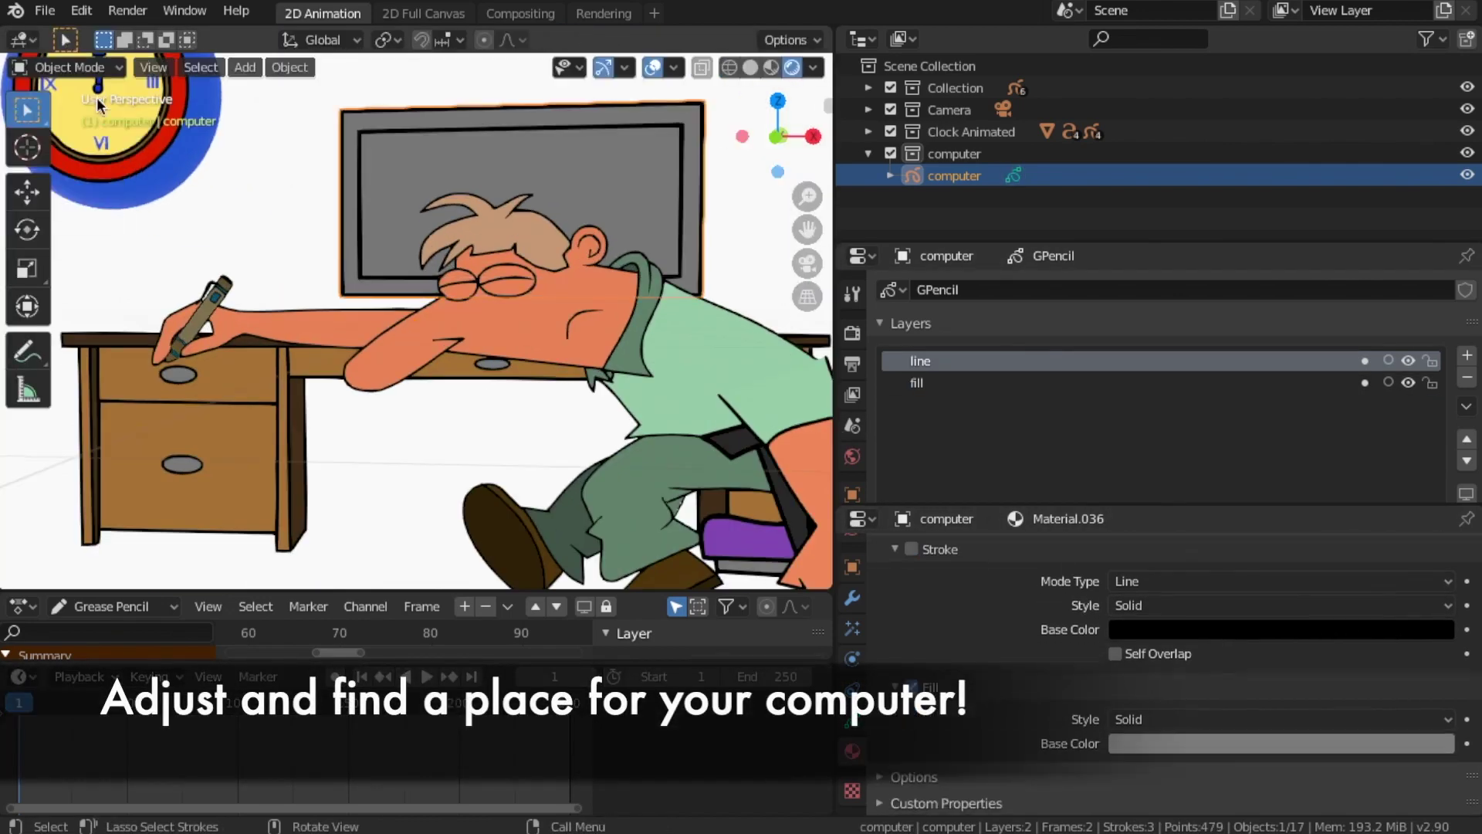
left_click(684, 313)
scroll(400, 293, "down", 3)
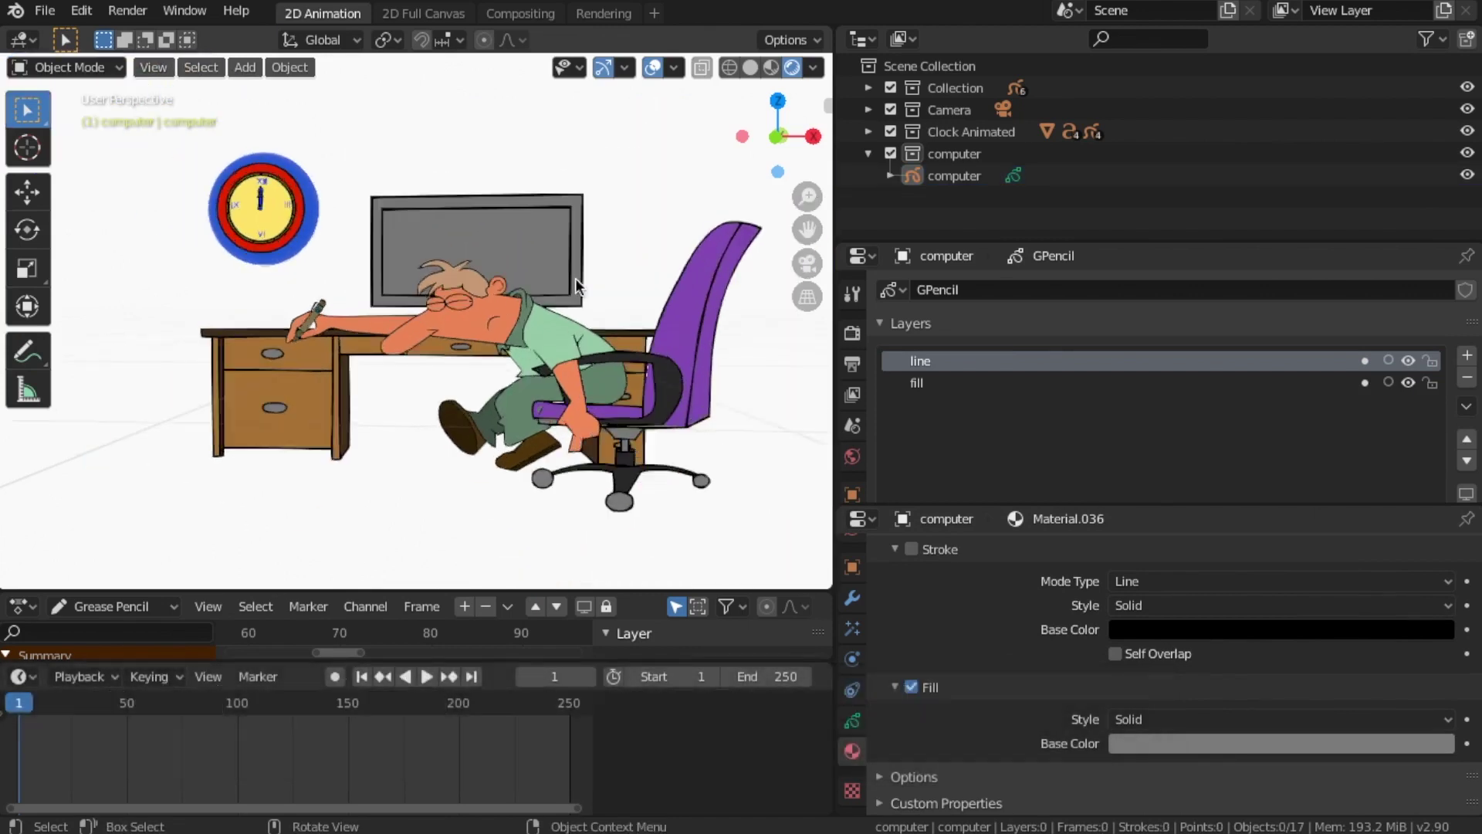
left_click(530, 213)
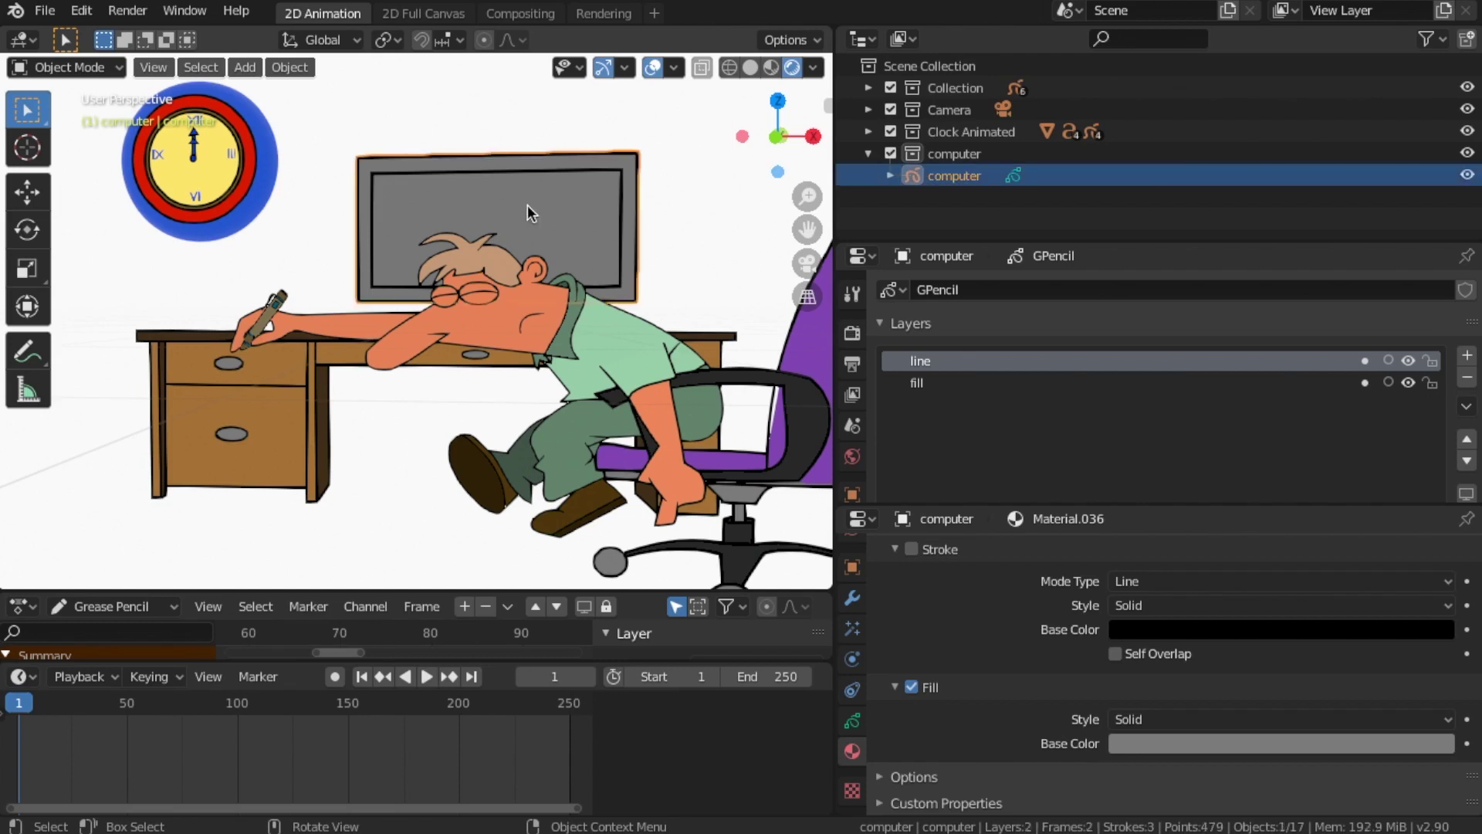
key("s")
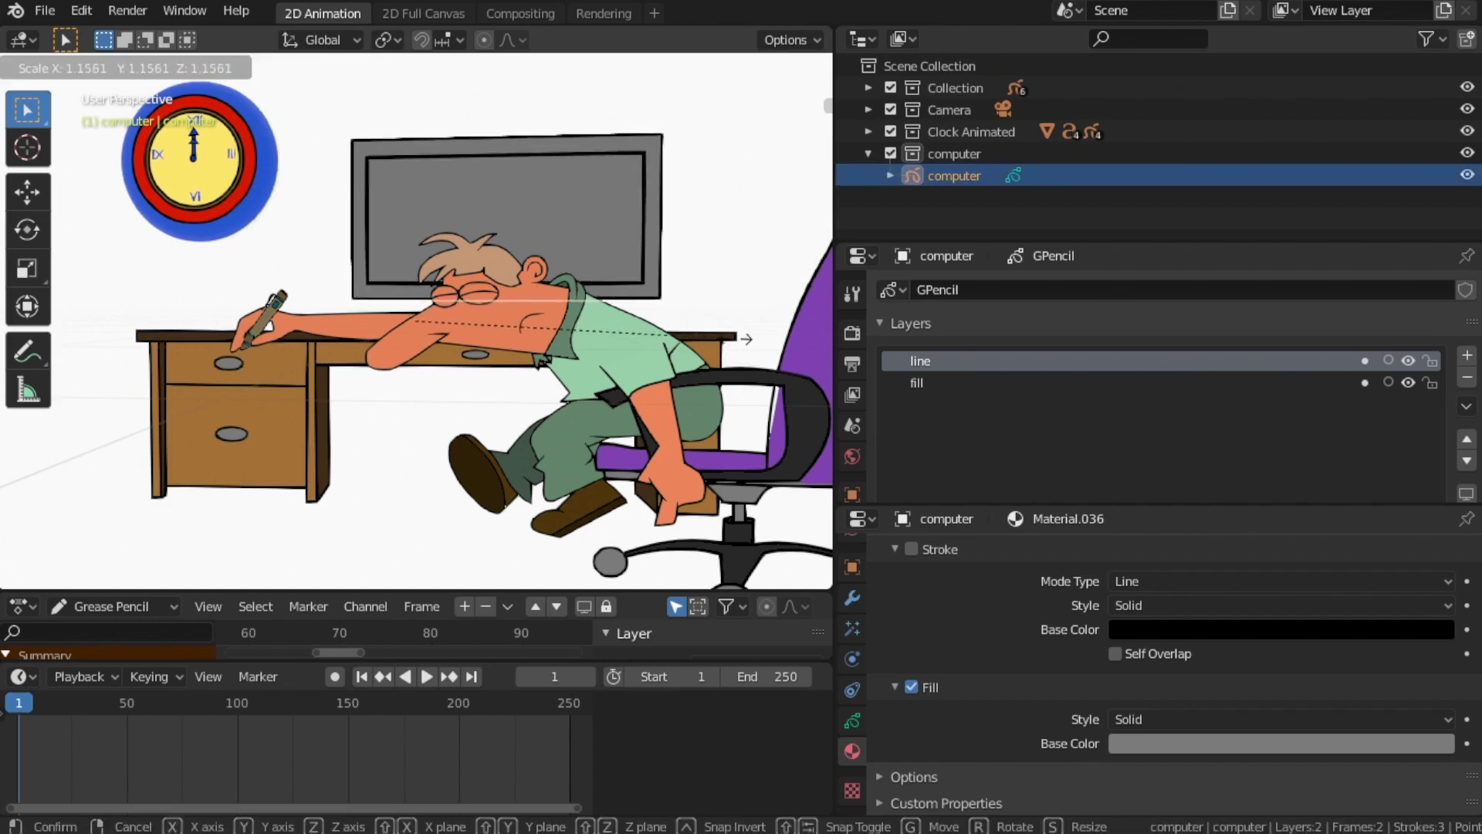
left_click(618, 292)
middle_click_drag(602, 247, 794, 299)
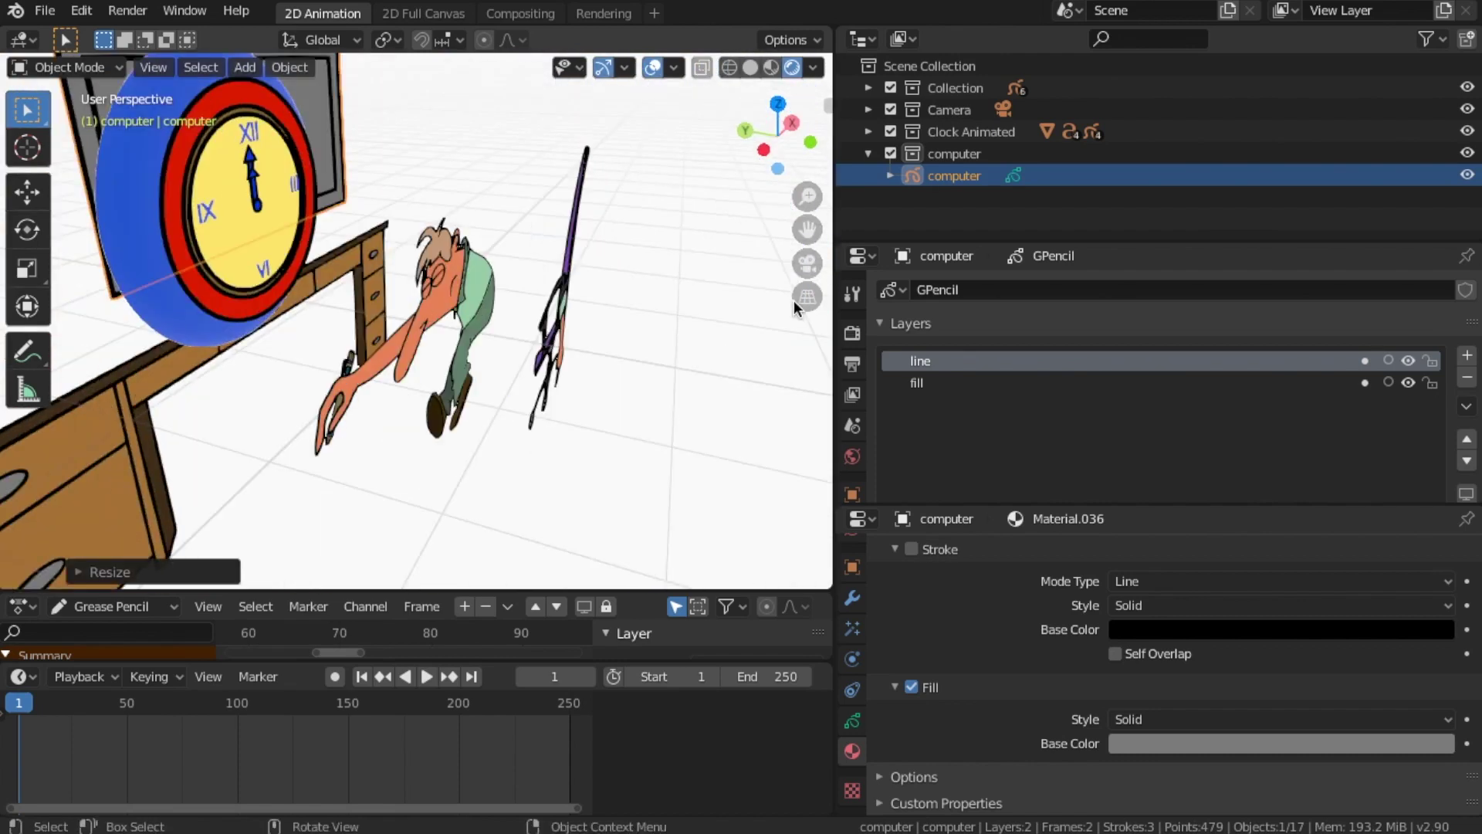
key("KP_0")
left_click_drag(834, 347, 1343, 374)
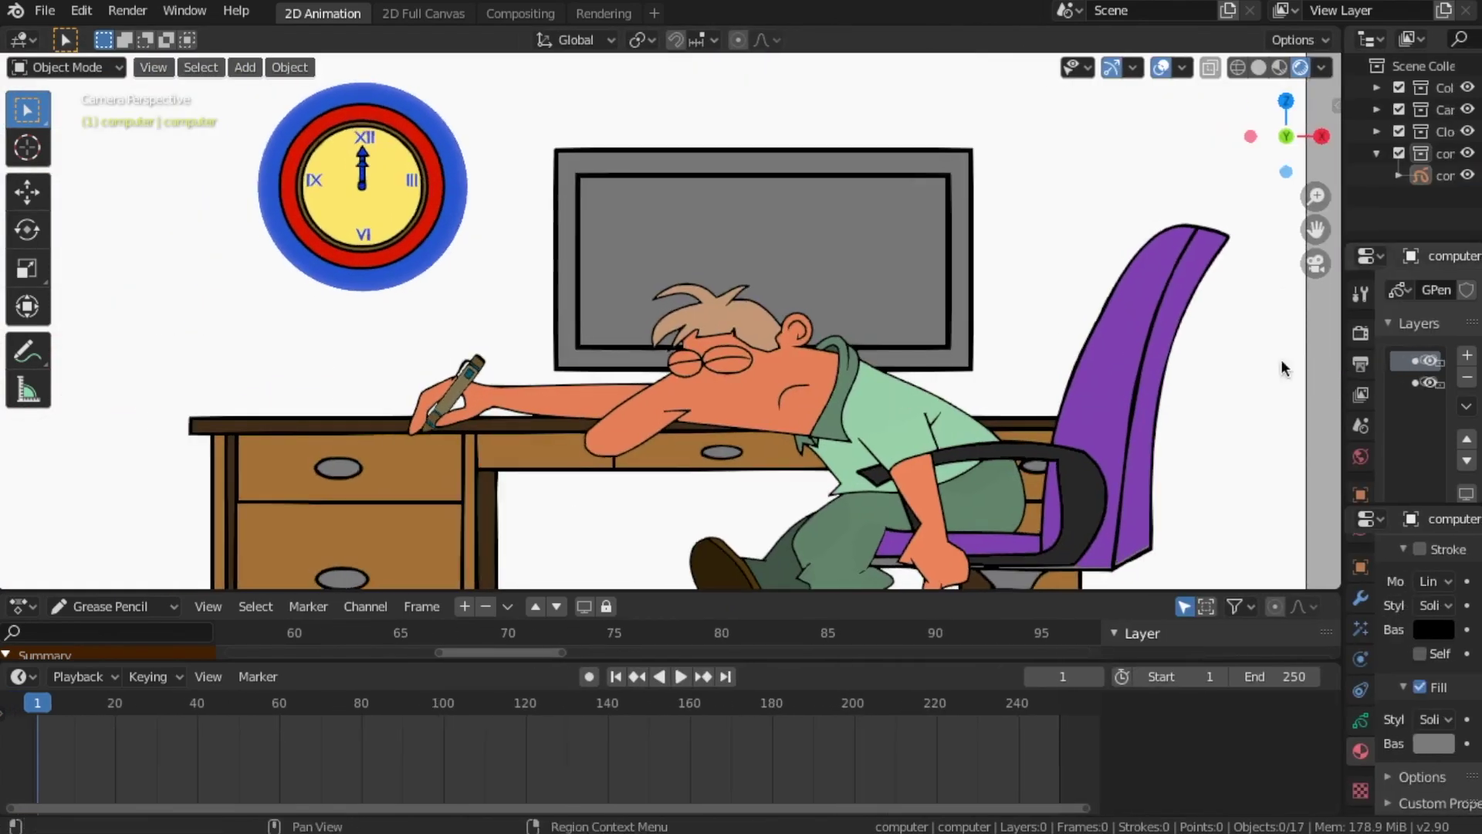
Save the project file.
key("Home")
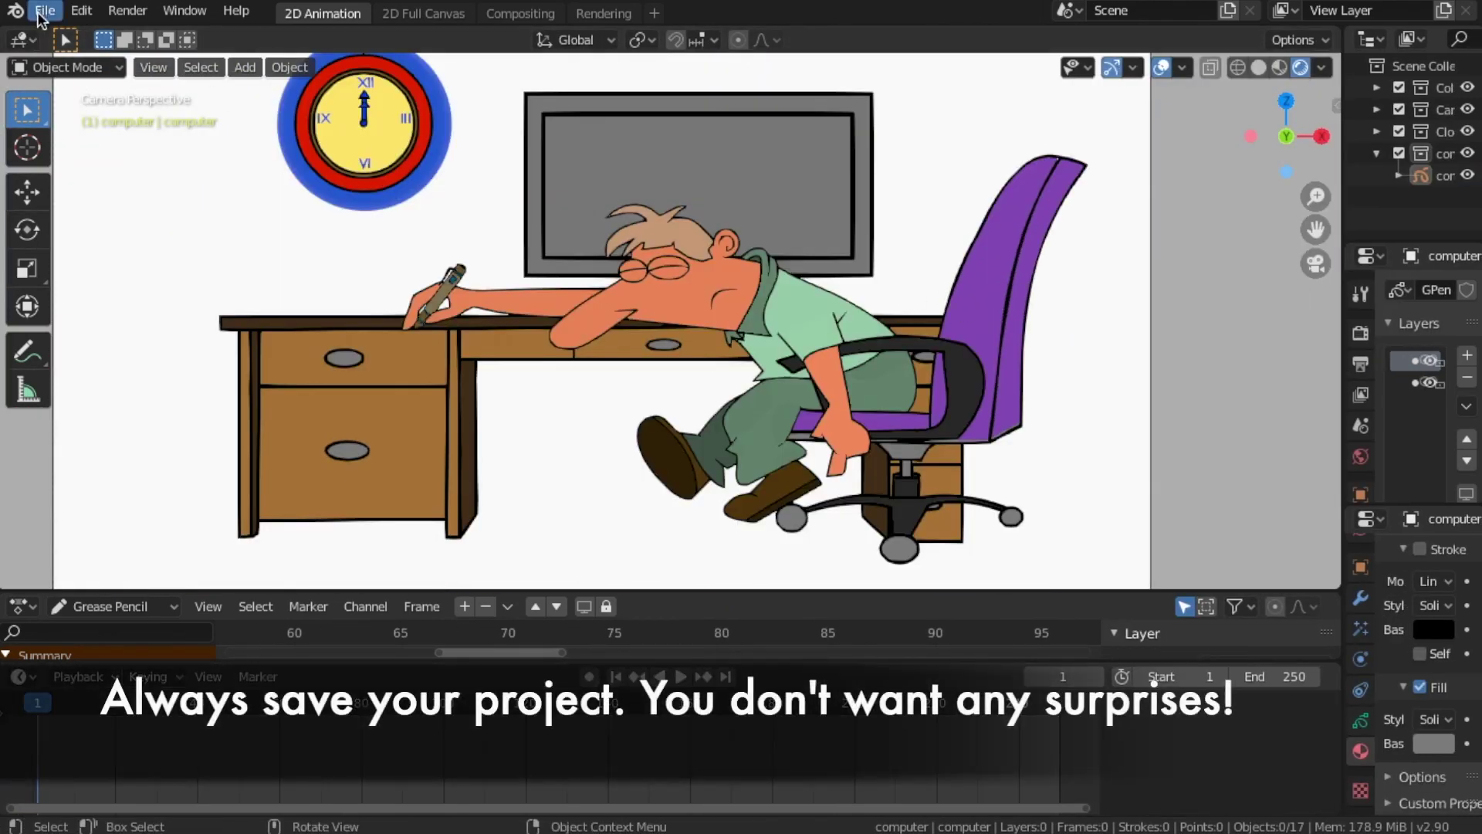
left_click(45, 10)
left_click(73, 152)
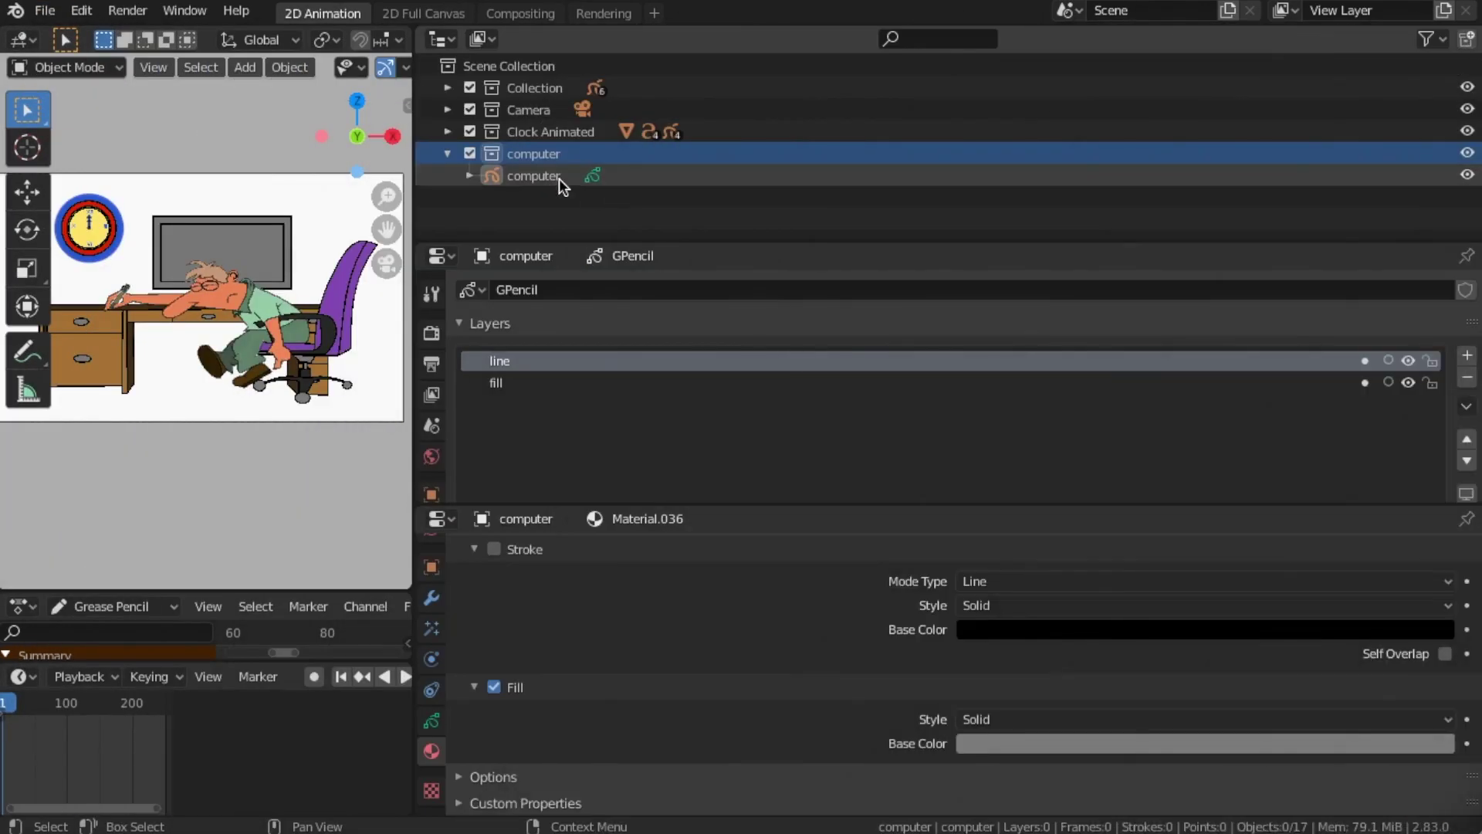
Add a collection named 'Vid_computer' and hide the main Collection.
left_click(447, 154)
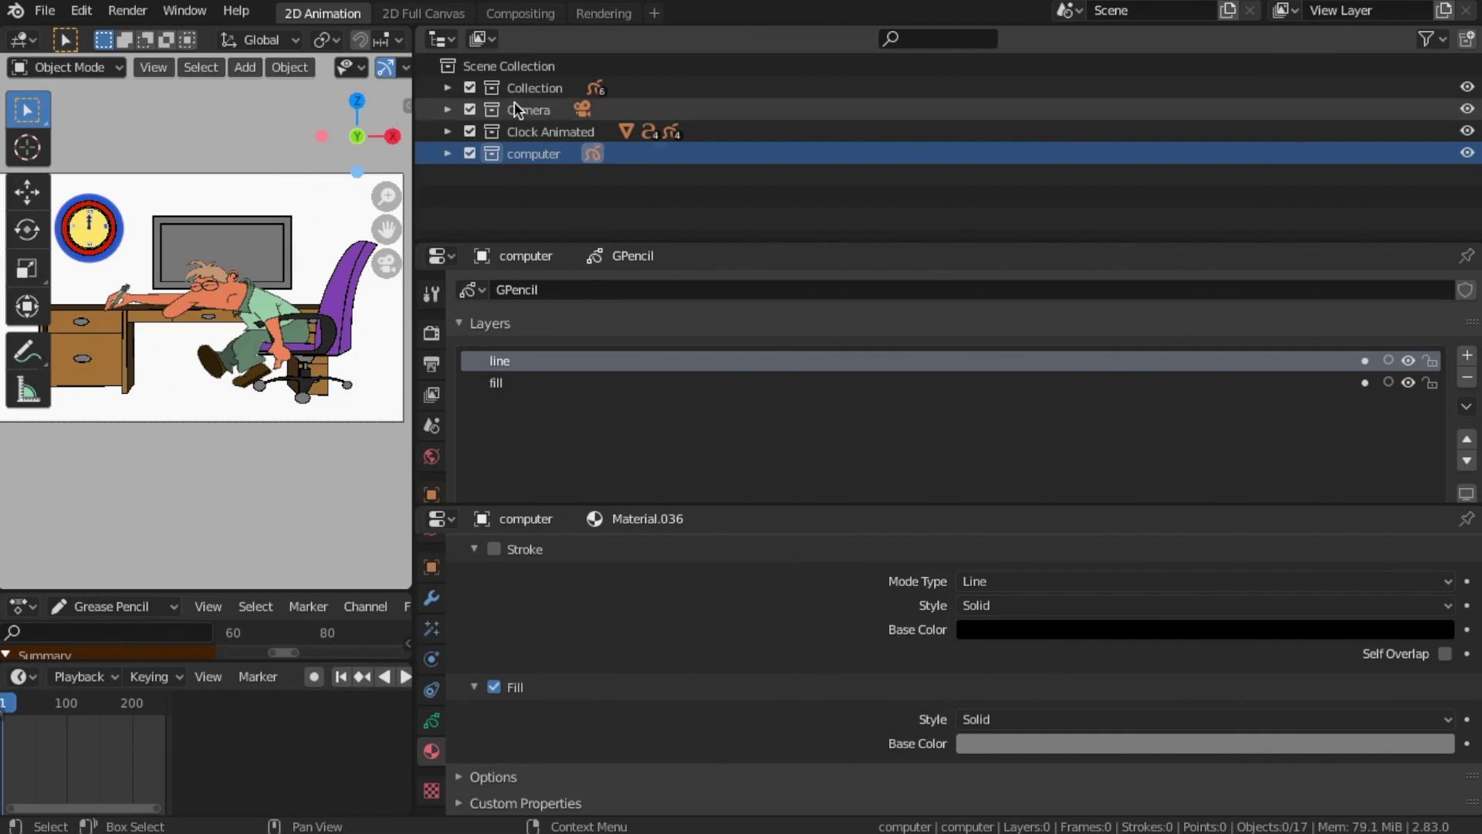
right_click(534, 64)
left_click(534, 64)
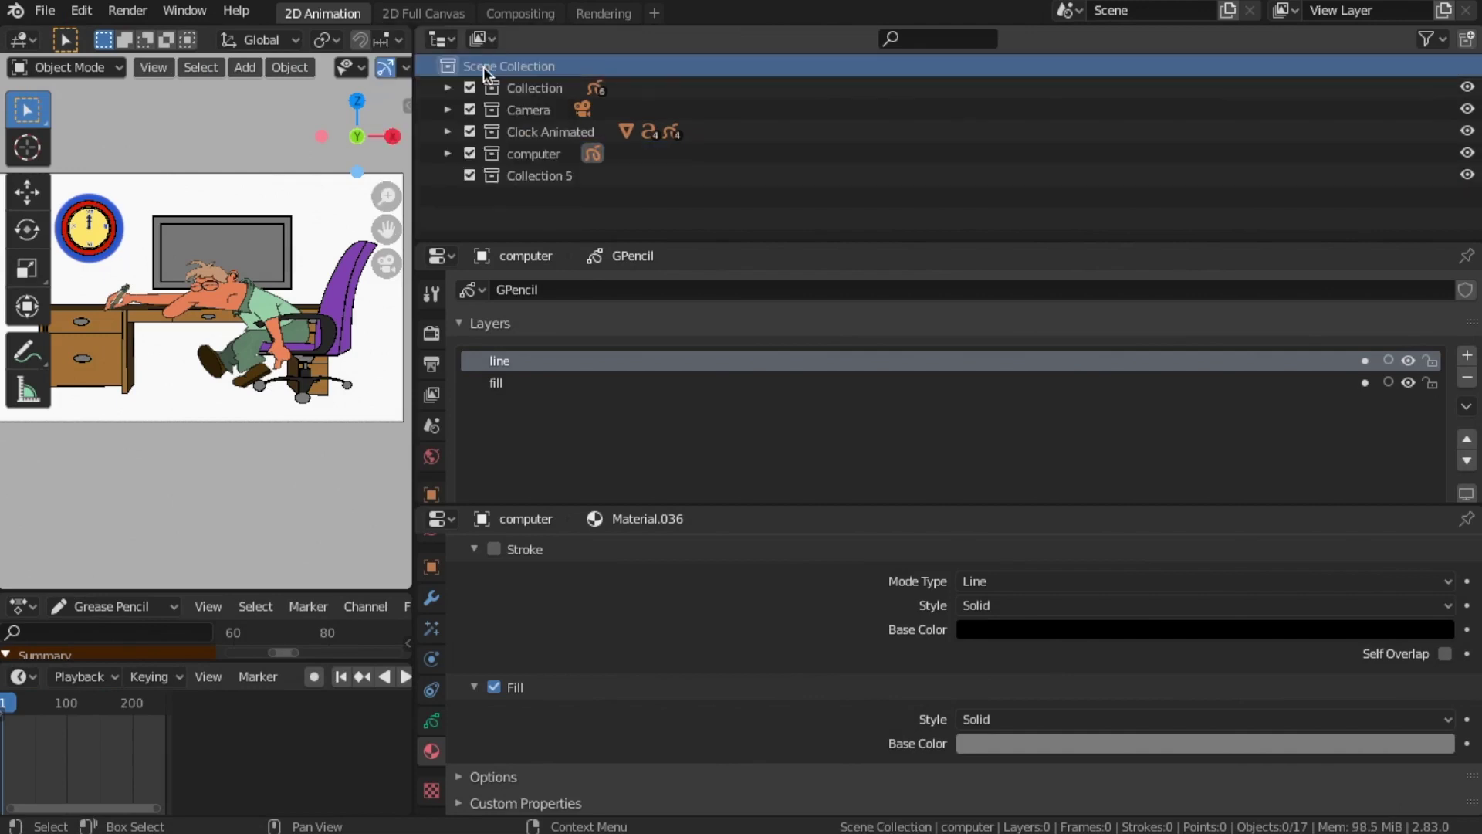
double_click(545, 176)
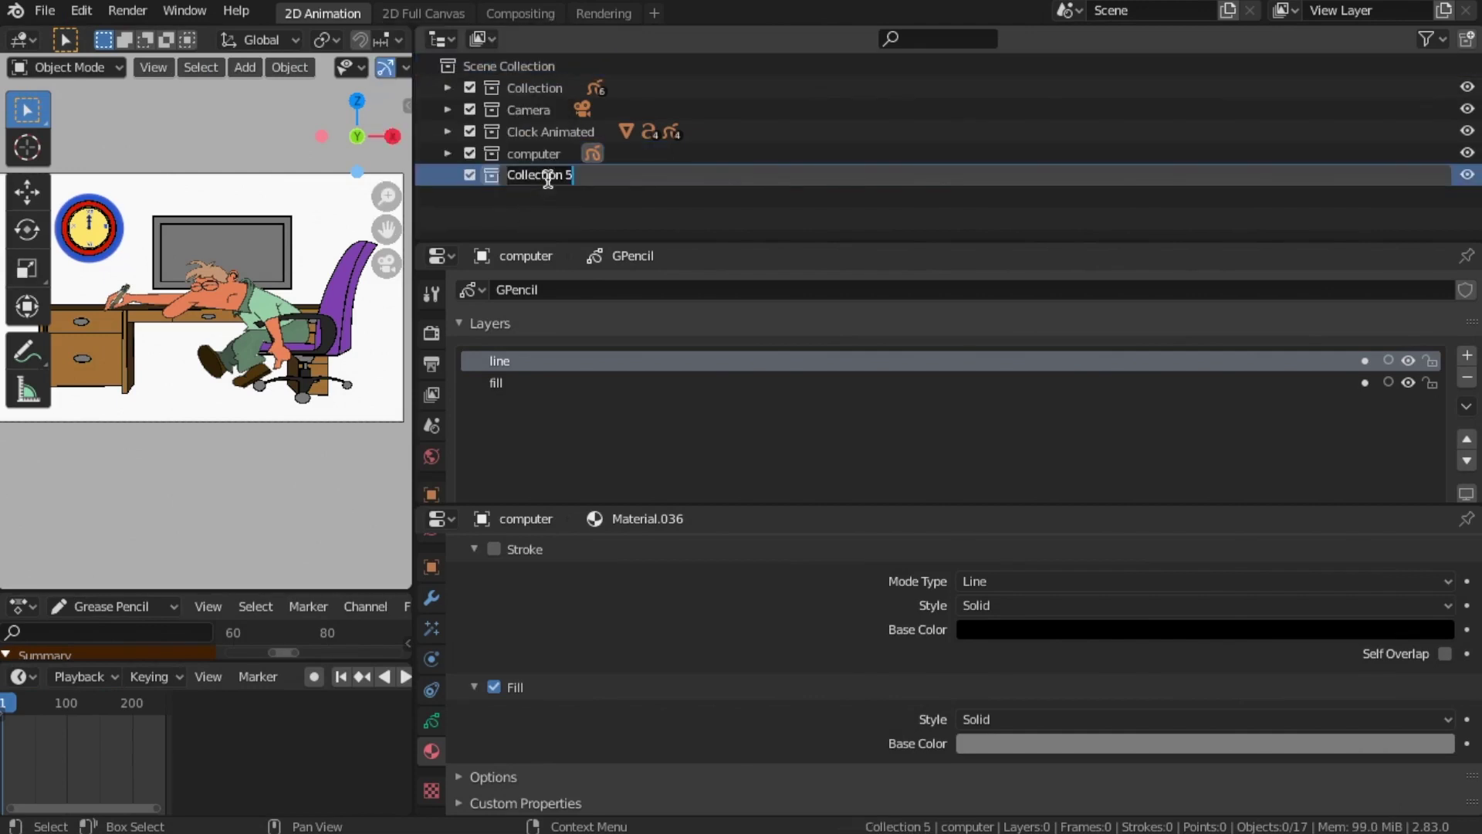
type("Vid_computer")
key("Return")
left_click(580, 179)
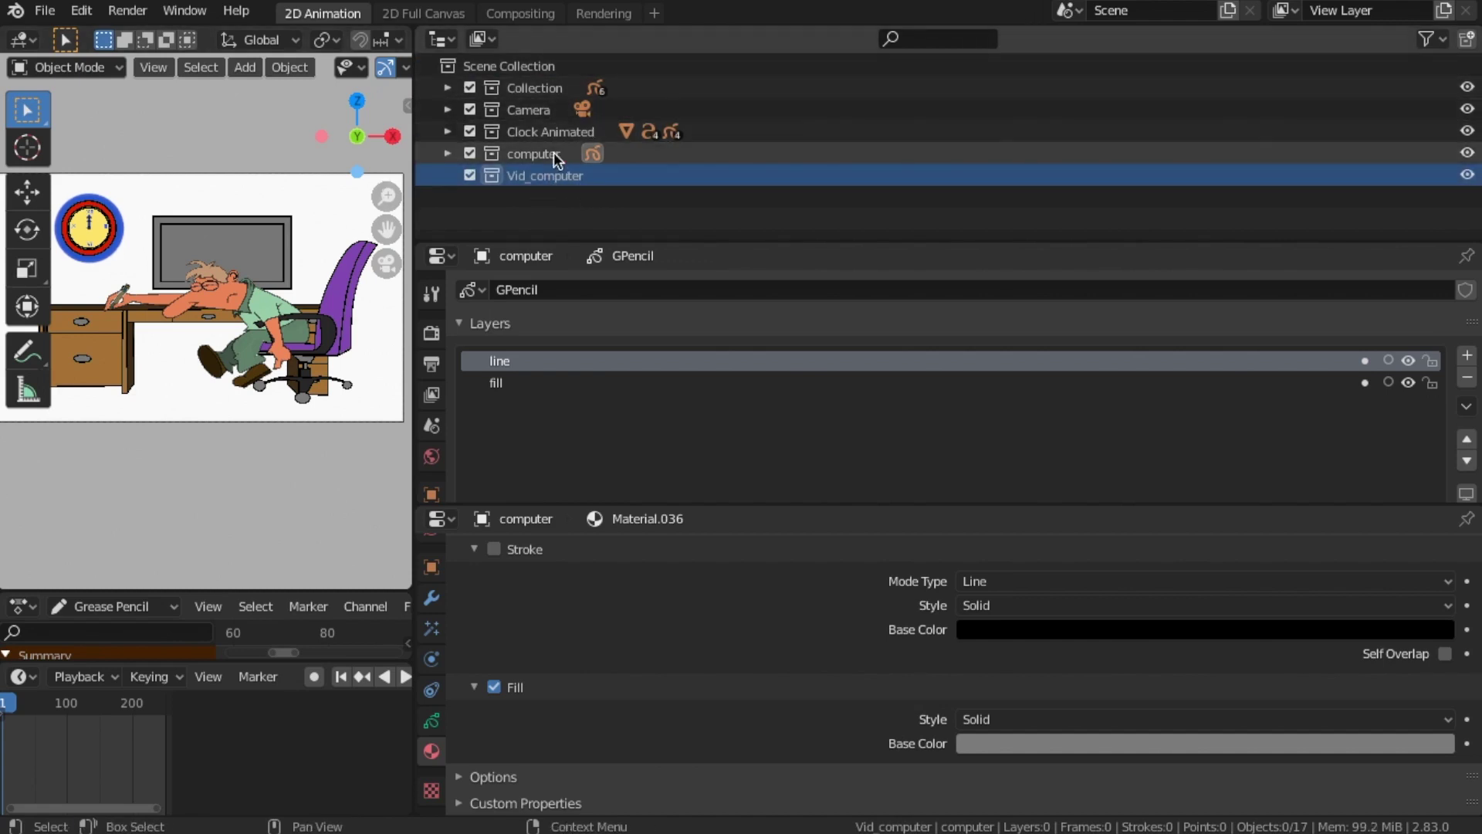
left_click(1467, 87)
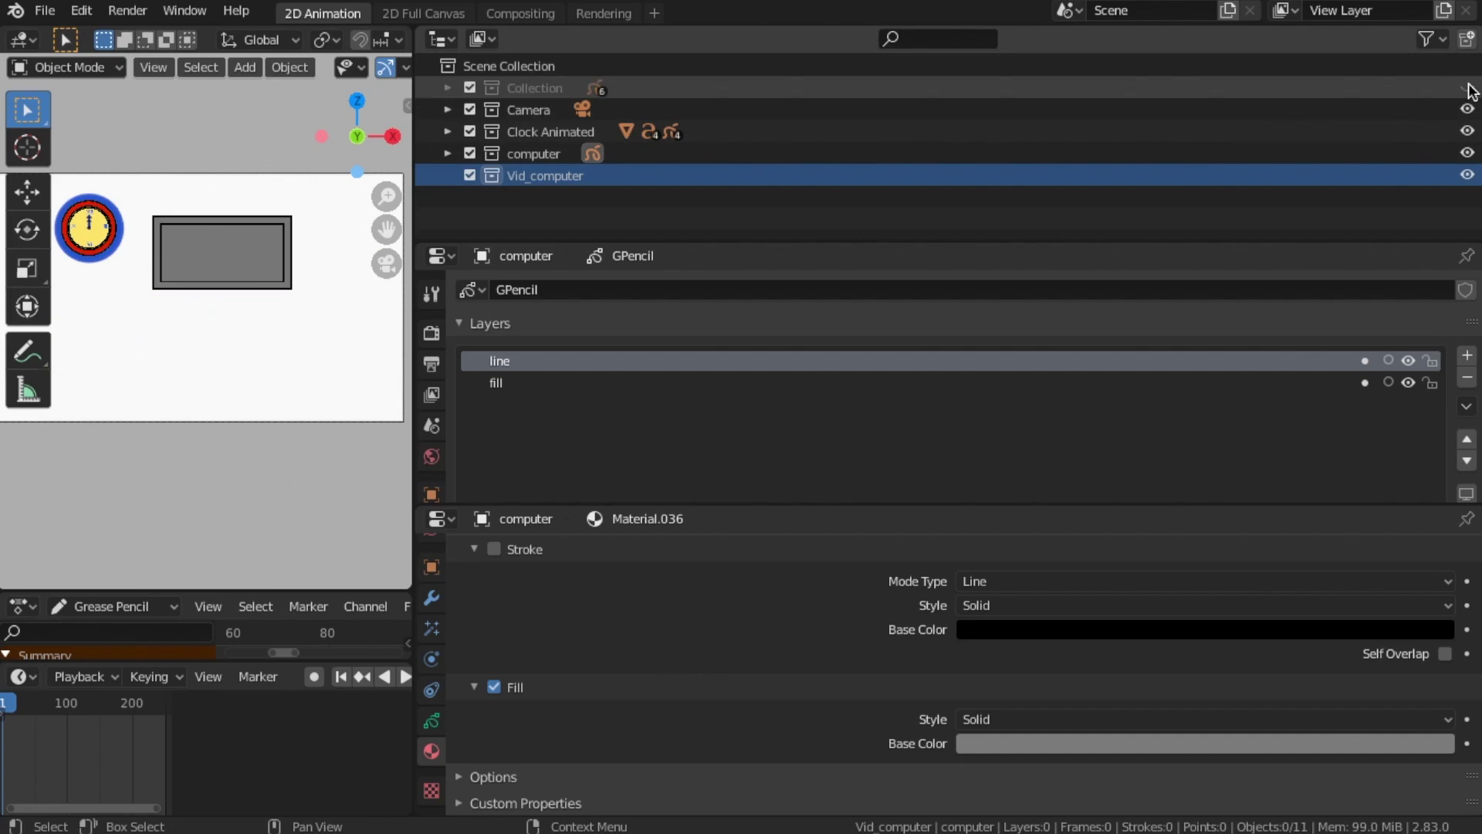
Widen the 3D viewport and turn on the 3D Cursor overlay.
left_click_drag(414, 370, 1394, 372)
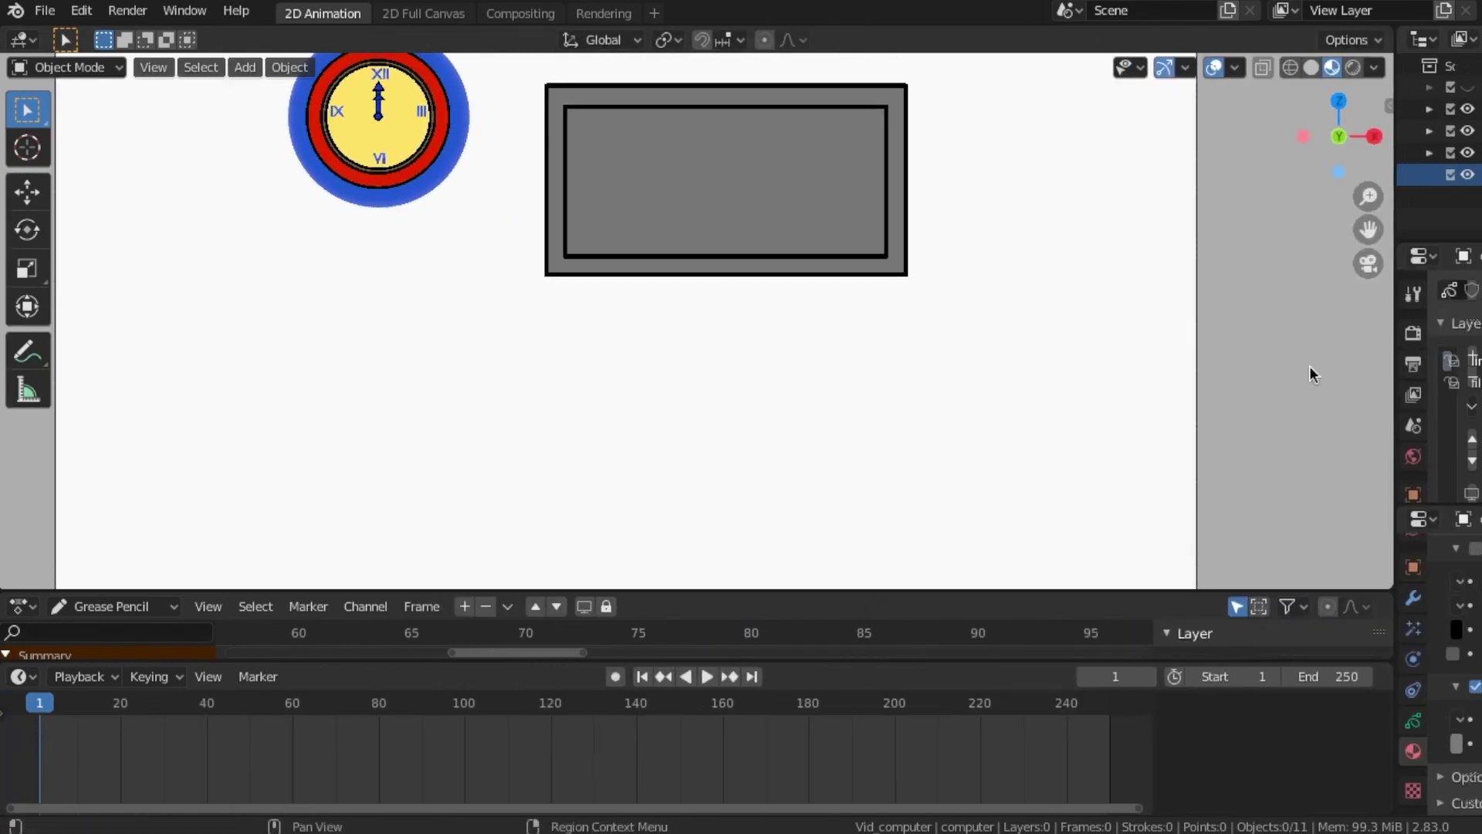
left_click(1233, 71)
left_click(1249, 200)
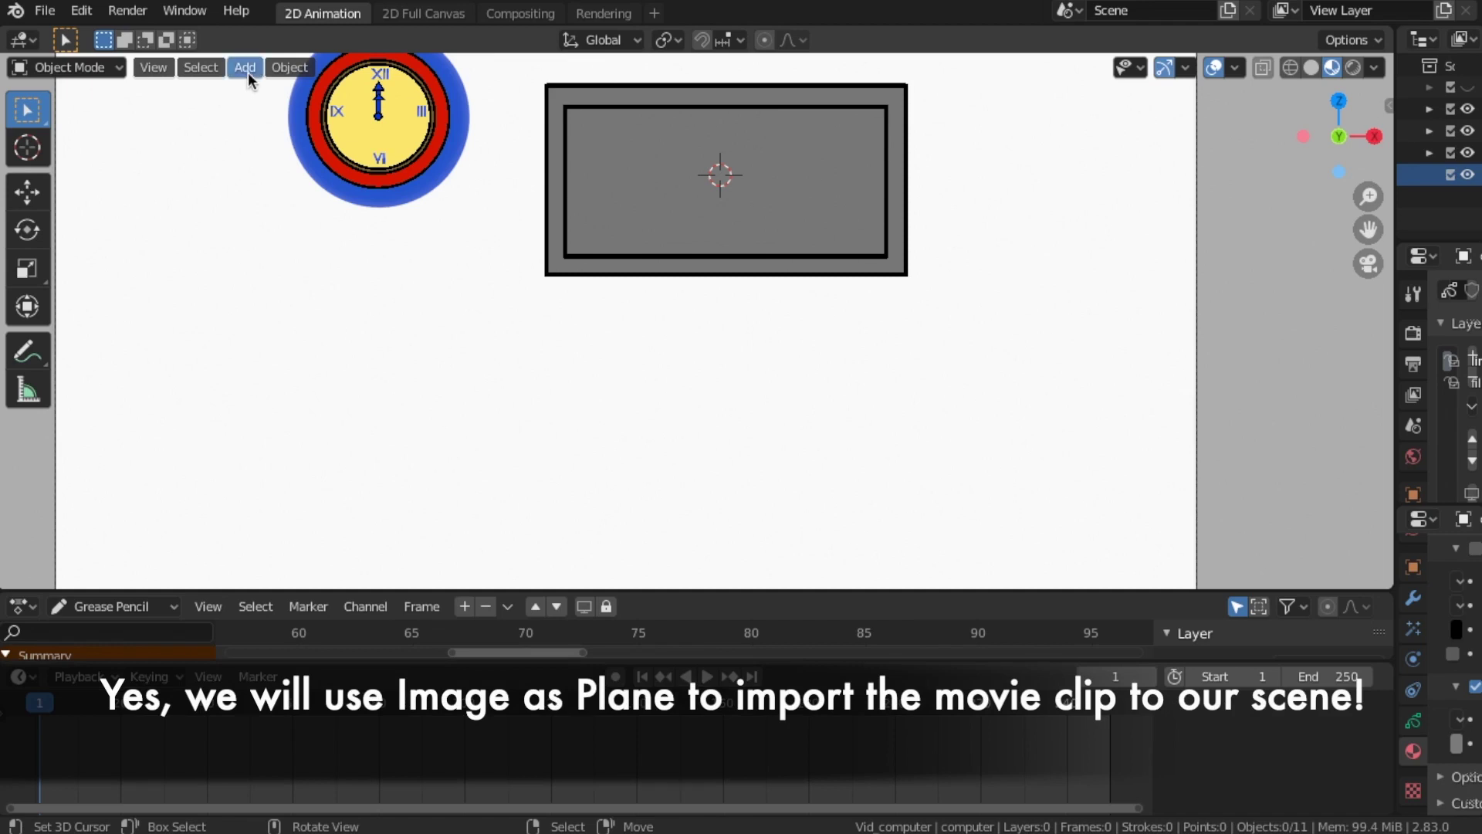
left_click(248, 72)
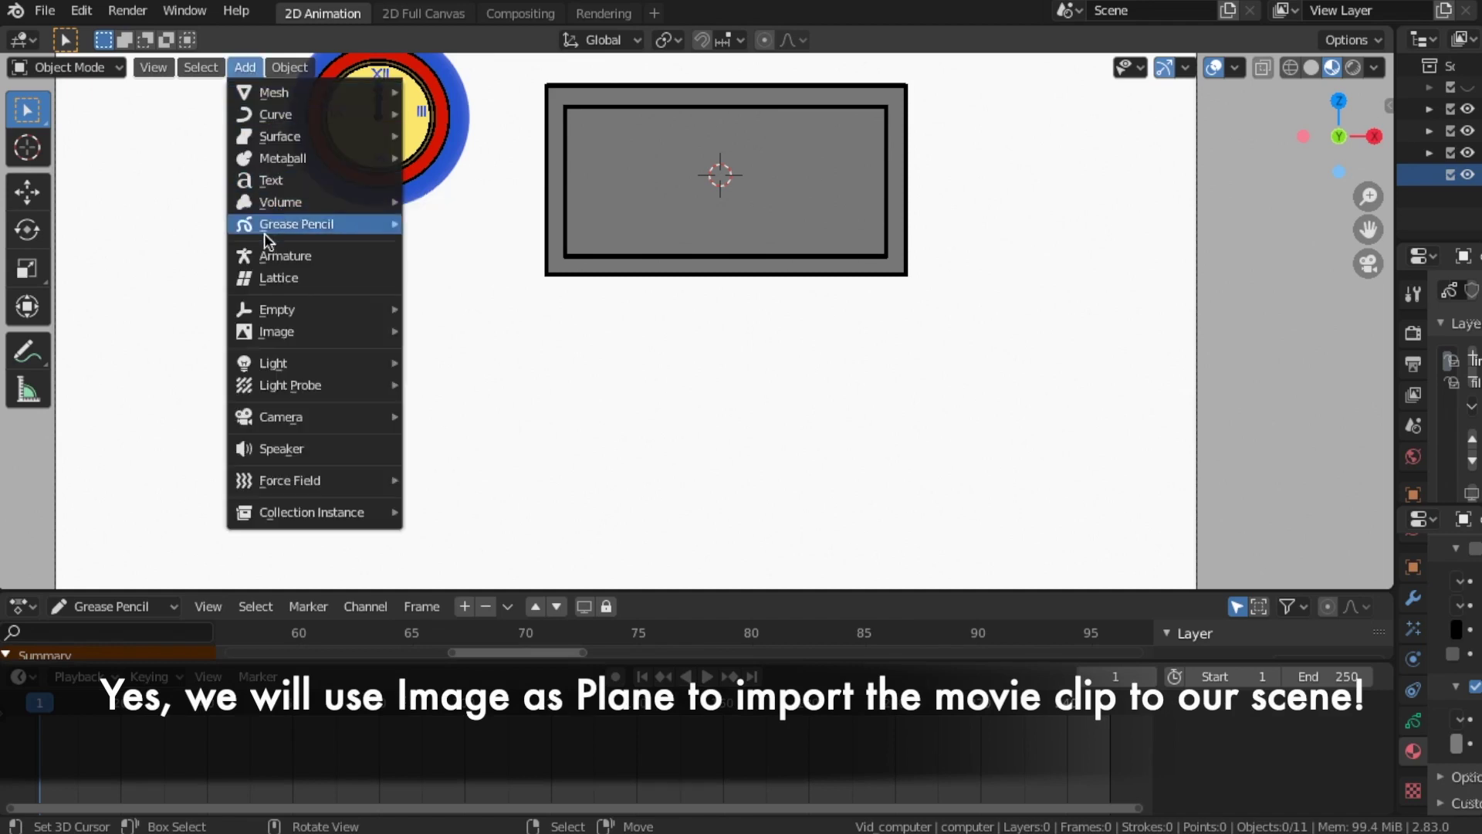
Import intro_computer_pic.mov from the vid folder as an image plane.
mouse_move(274, 329)
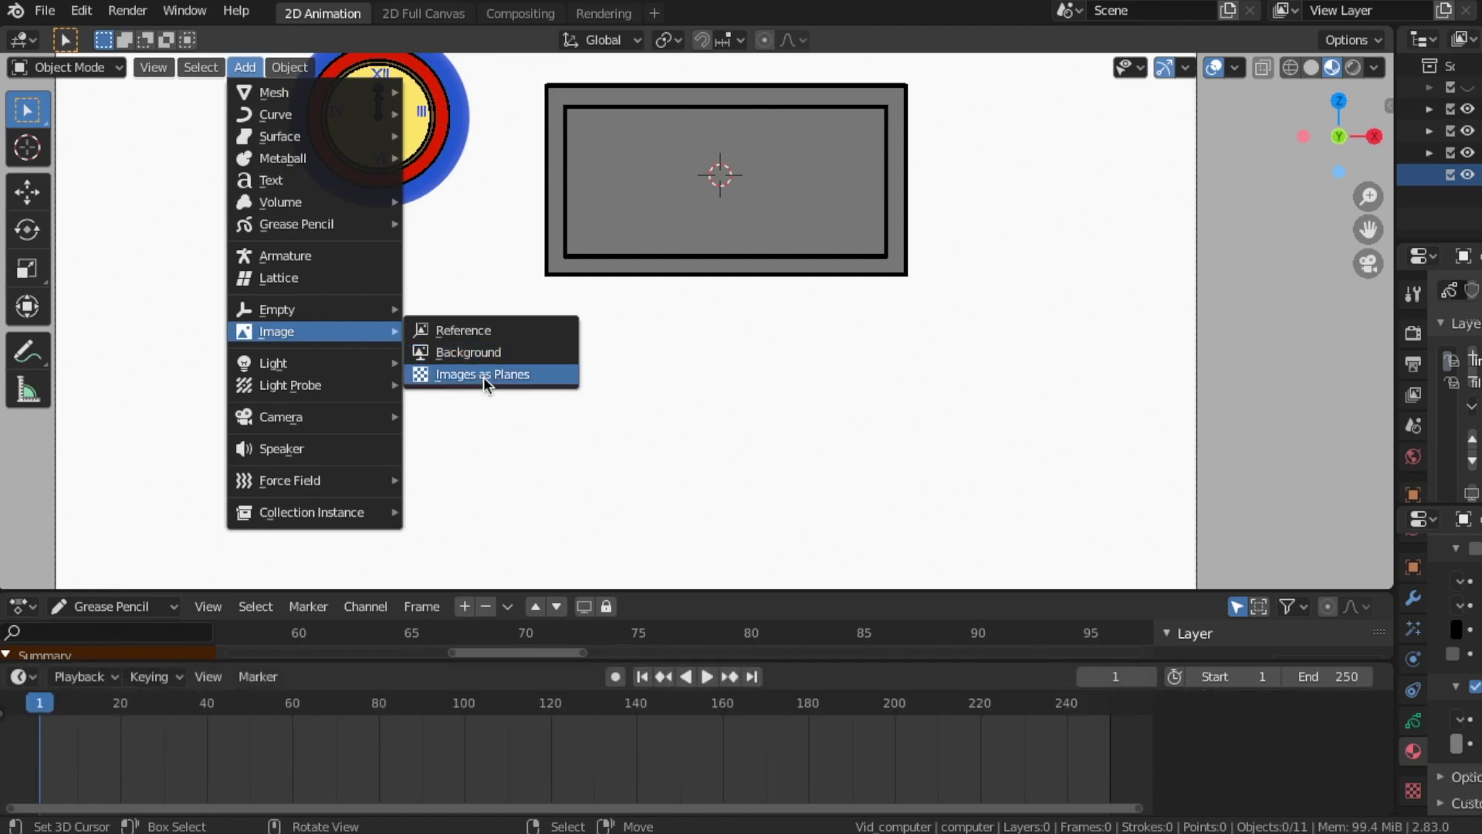
left_click(483, 376)
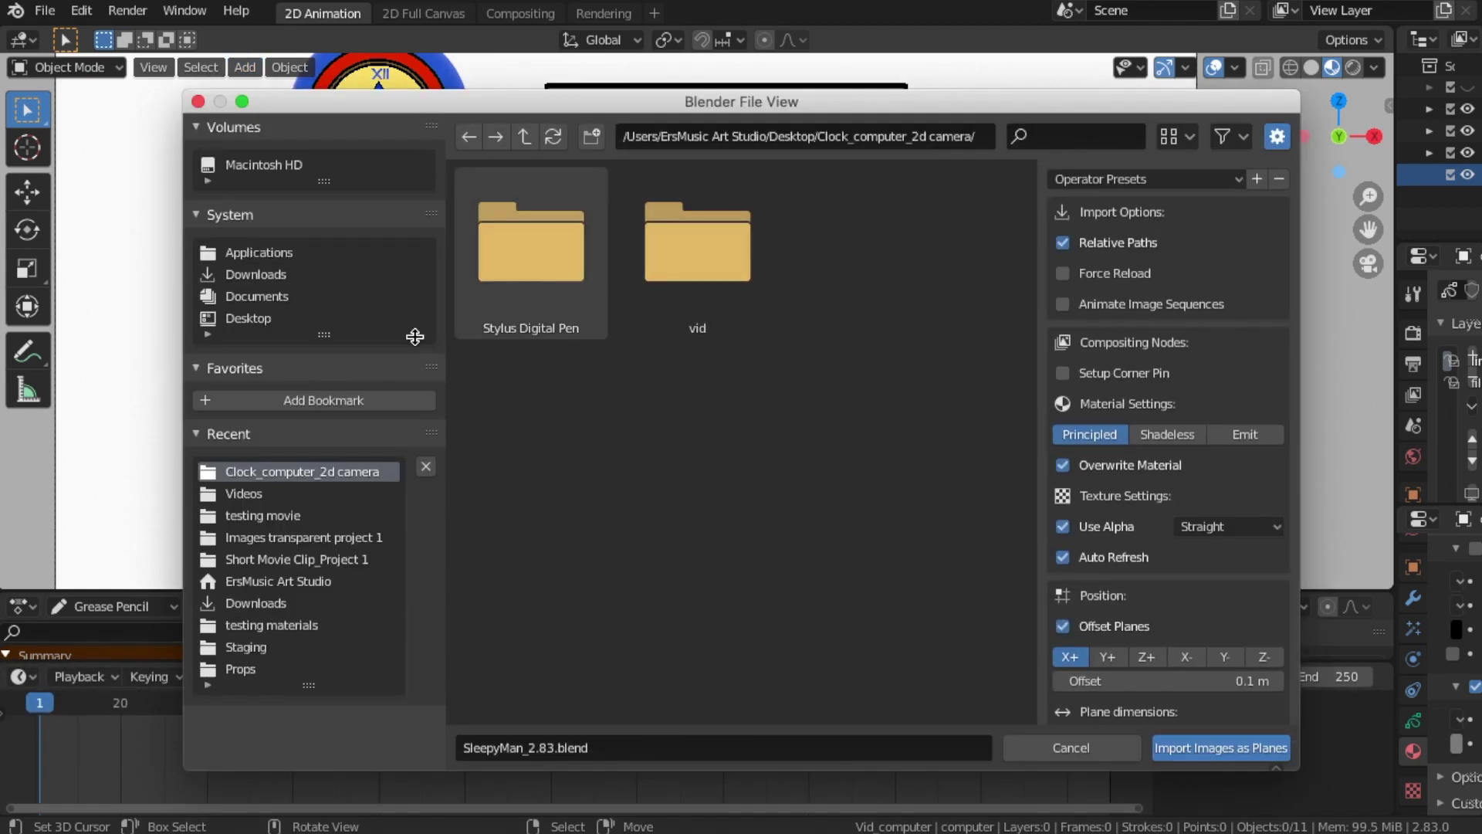
double_click(721, 279)
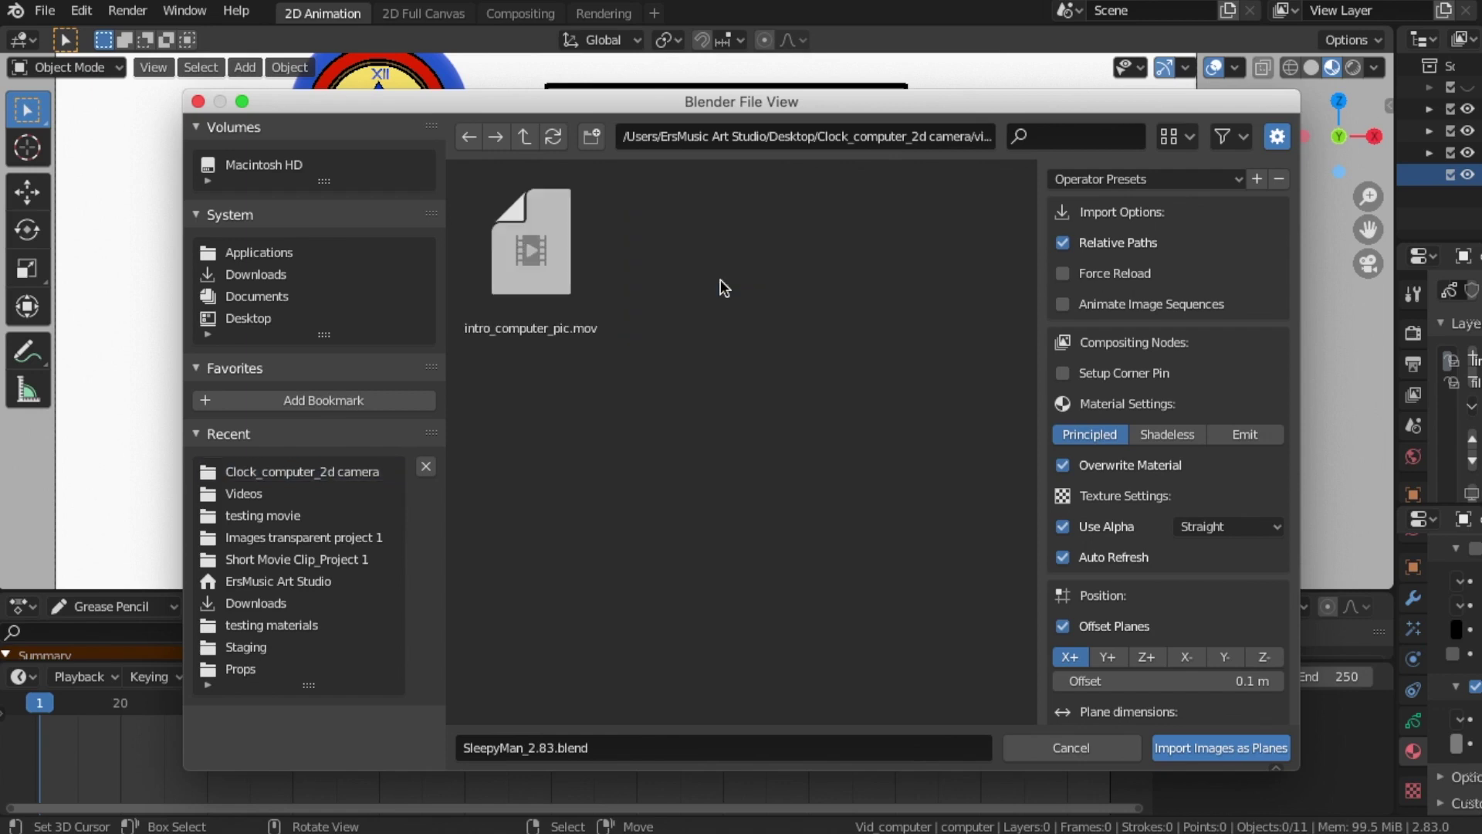
left_click(572, 282)
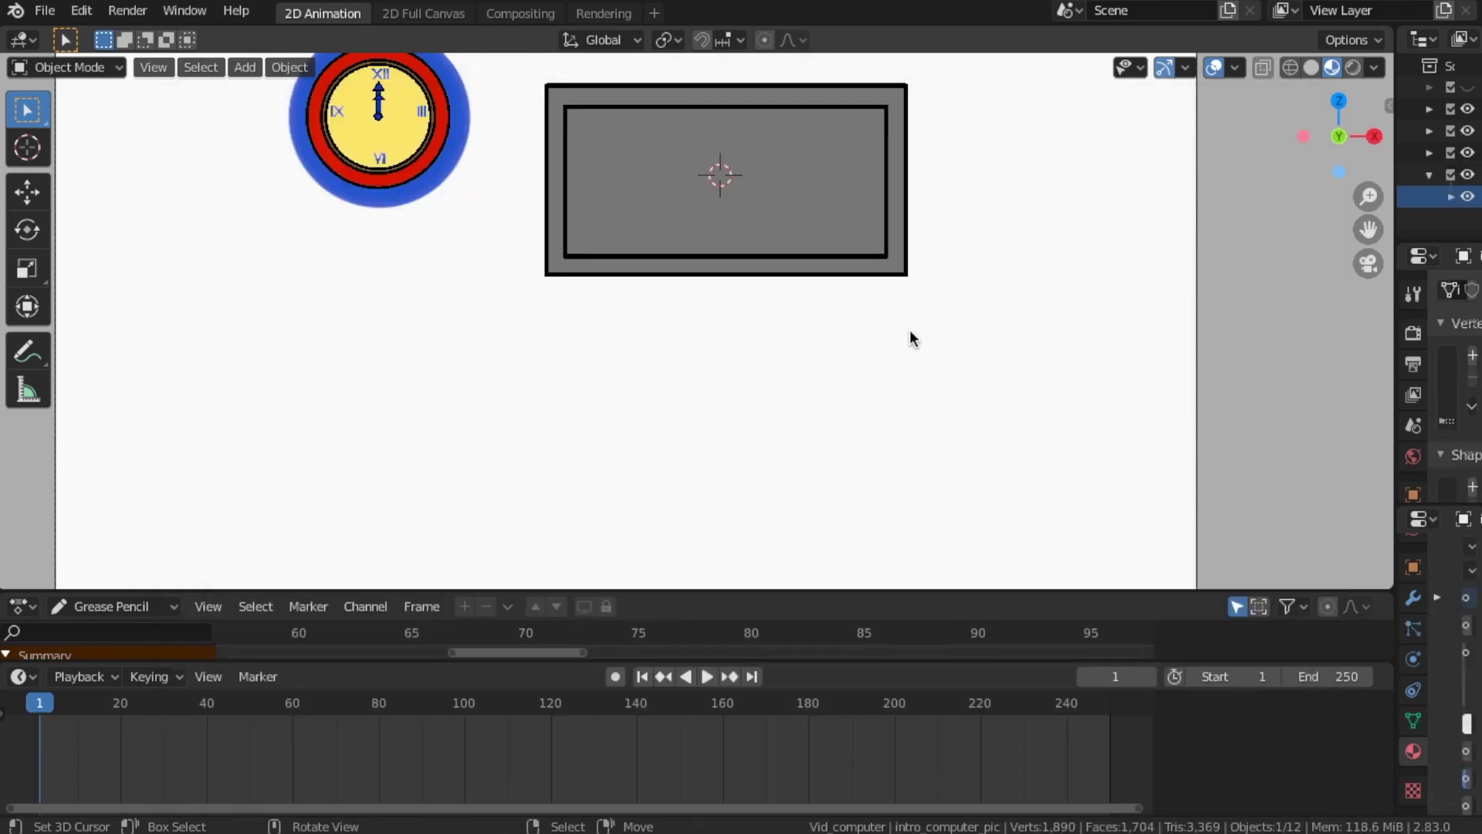
Switch to right side view and Rendered shading, then orbit to see the plane behind the monitor.
scroll(909, 330, "down", 1)
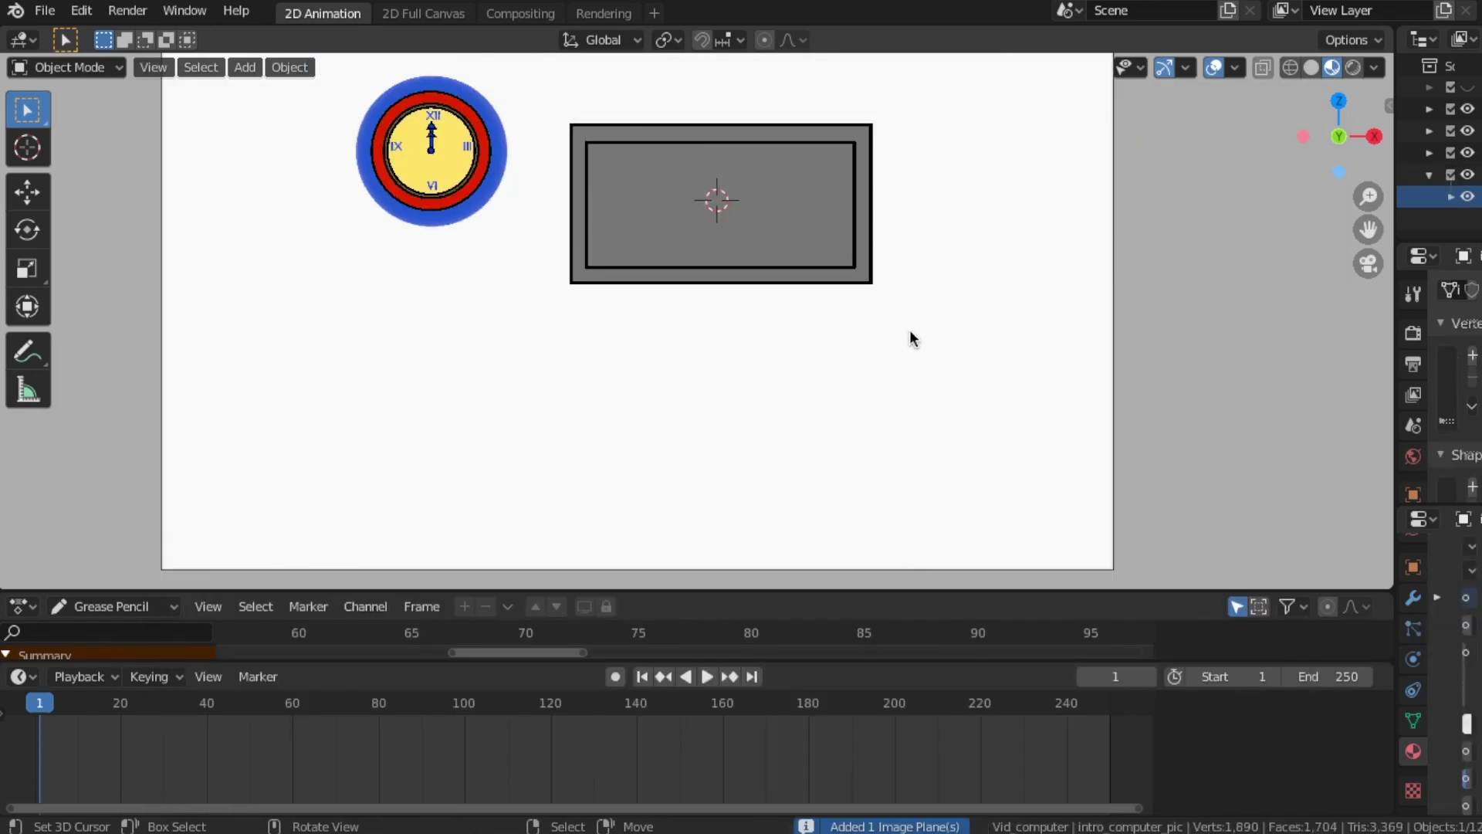
scroll(767, 332, "down", 4)
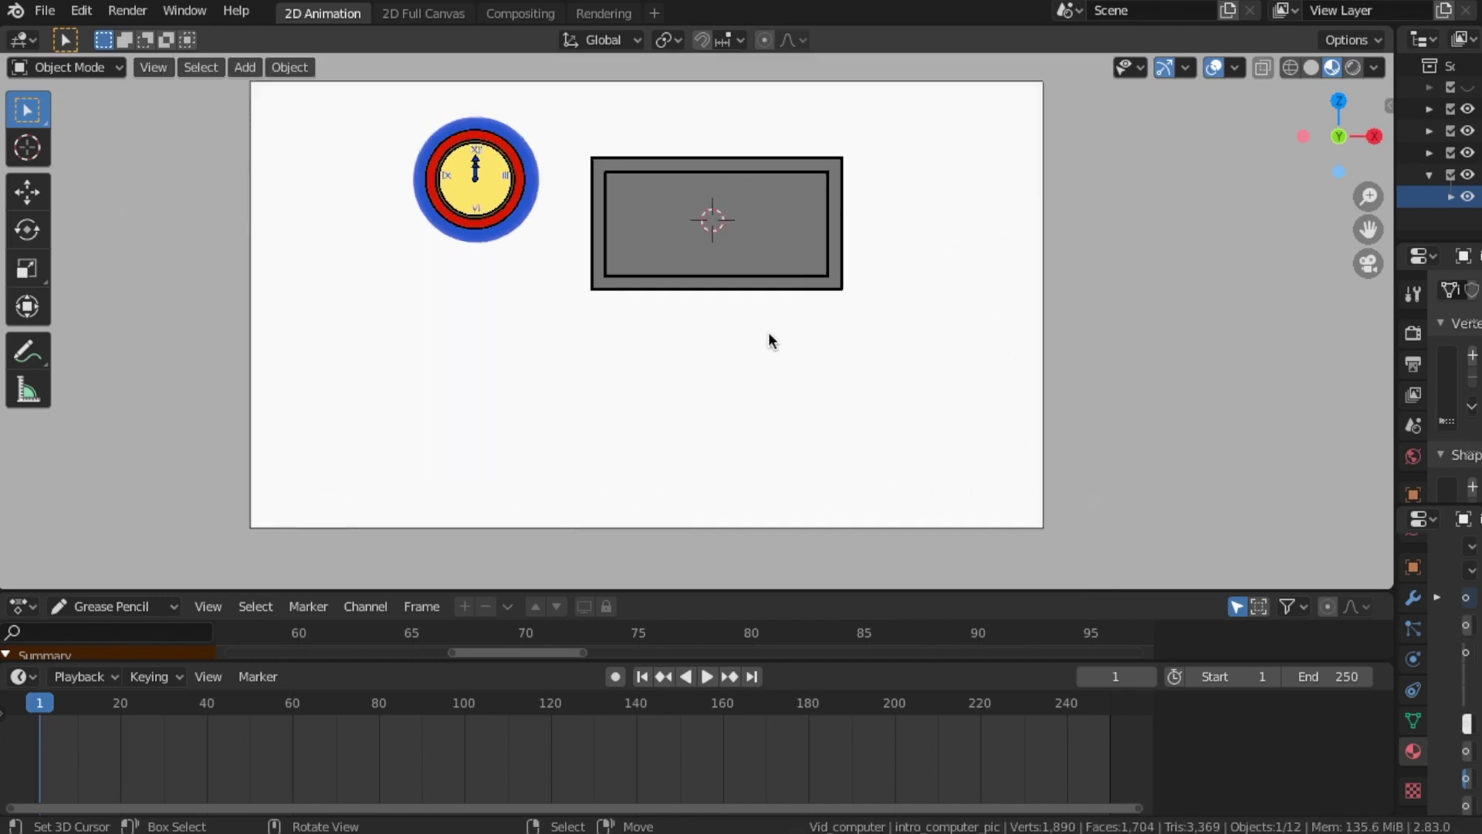
scroll(736, 327, "up", 4)
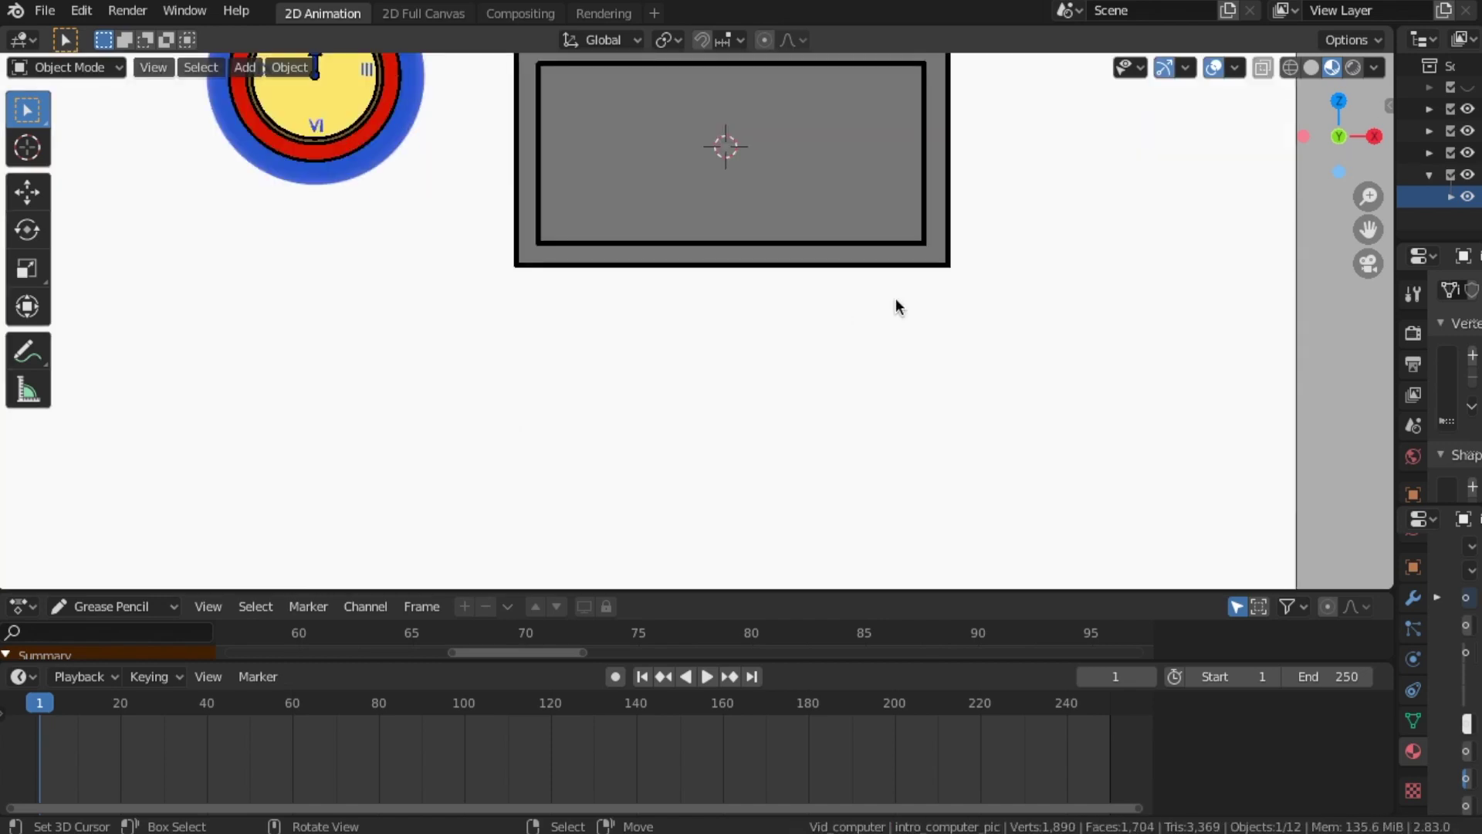
middle_click_drag(894, 303, 937, 363)
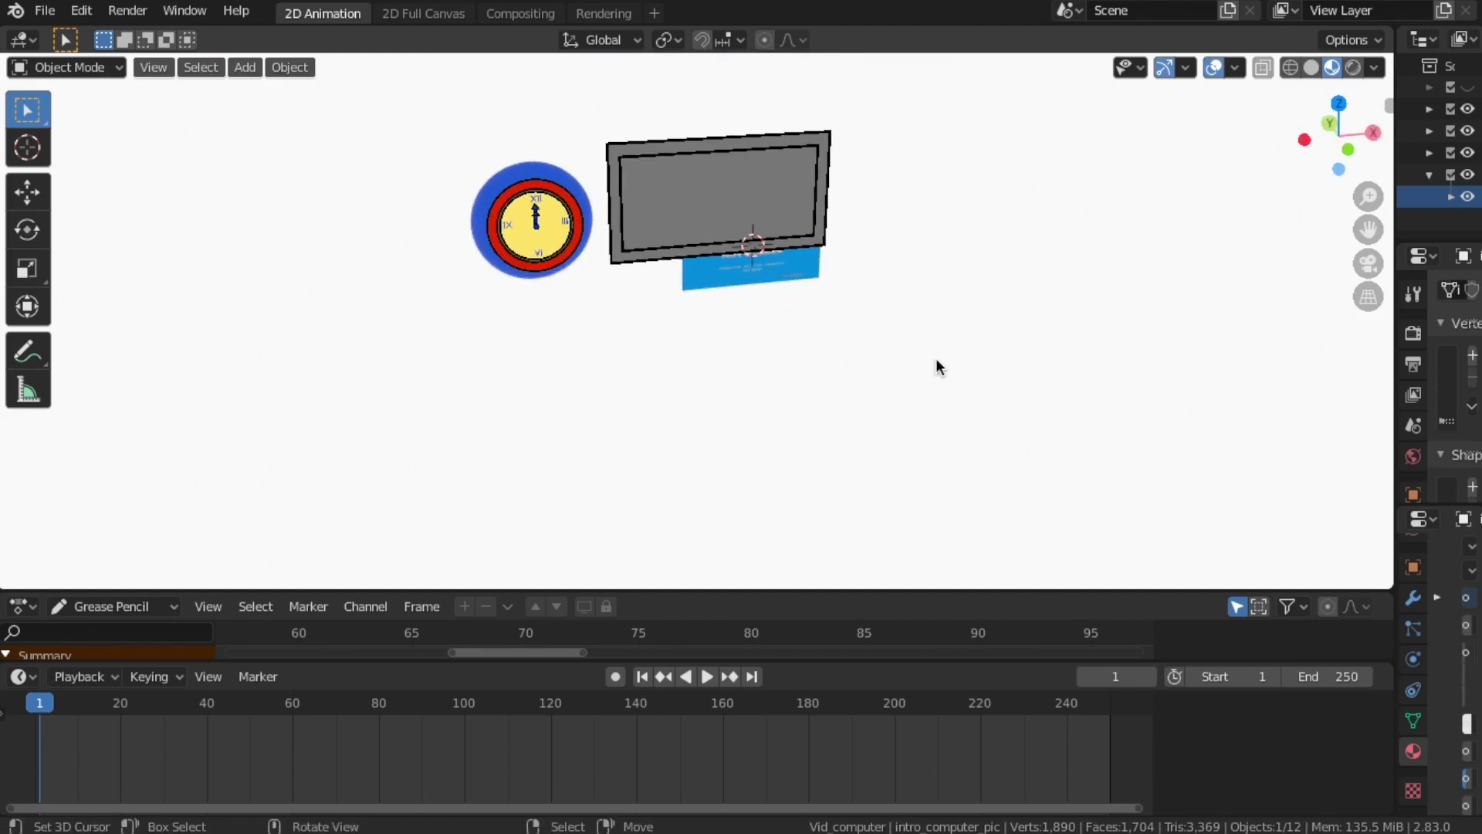
key("KP_0")
scroll(931, 348, "down", 3)
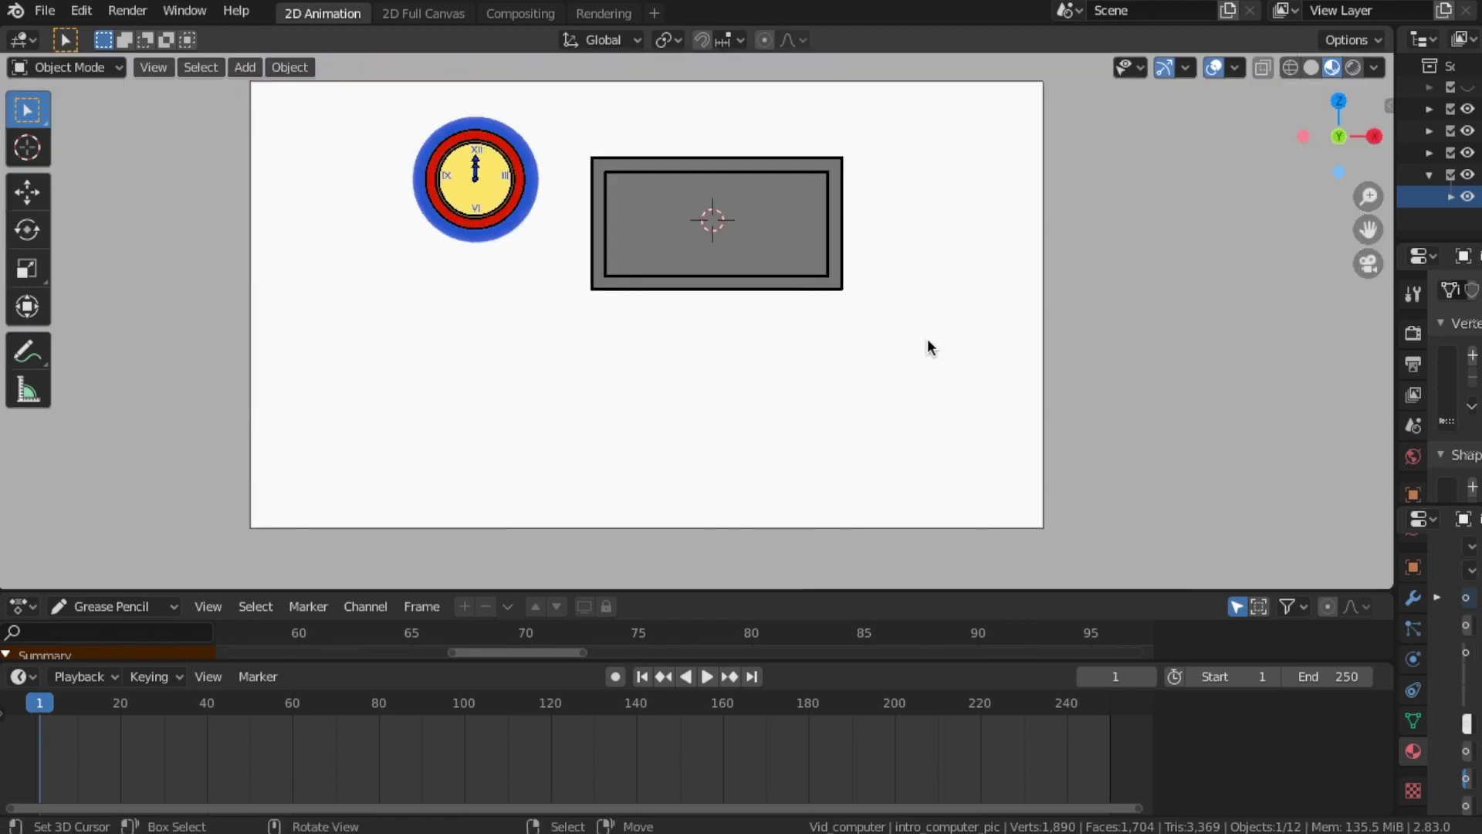
middle_click_drag(928, 347, 702, 367)
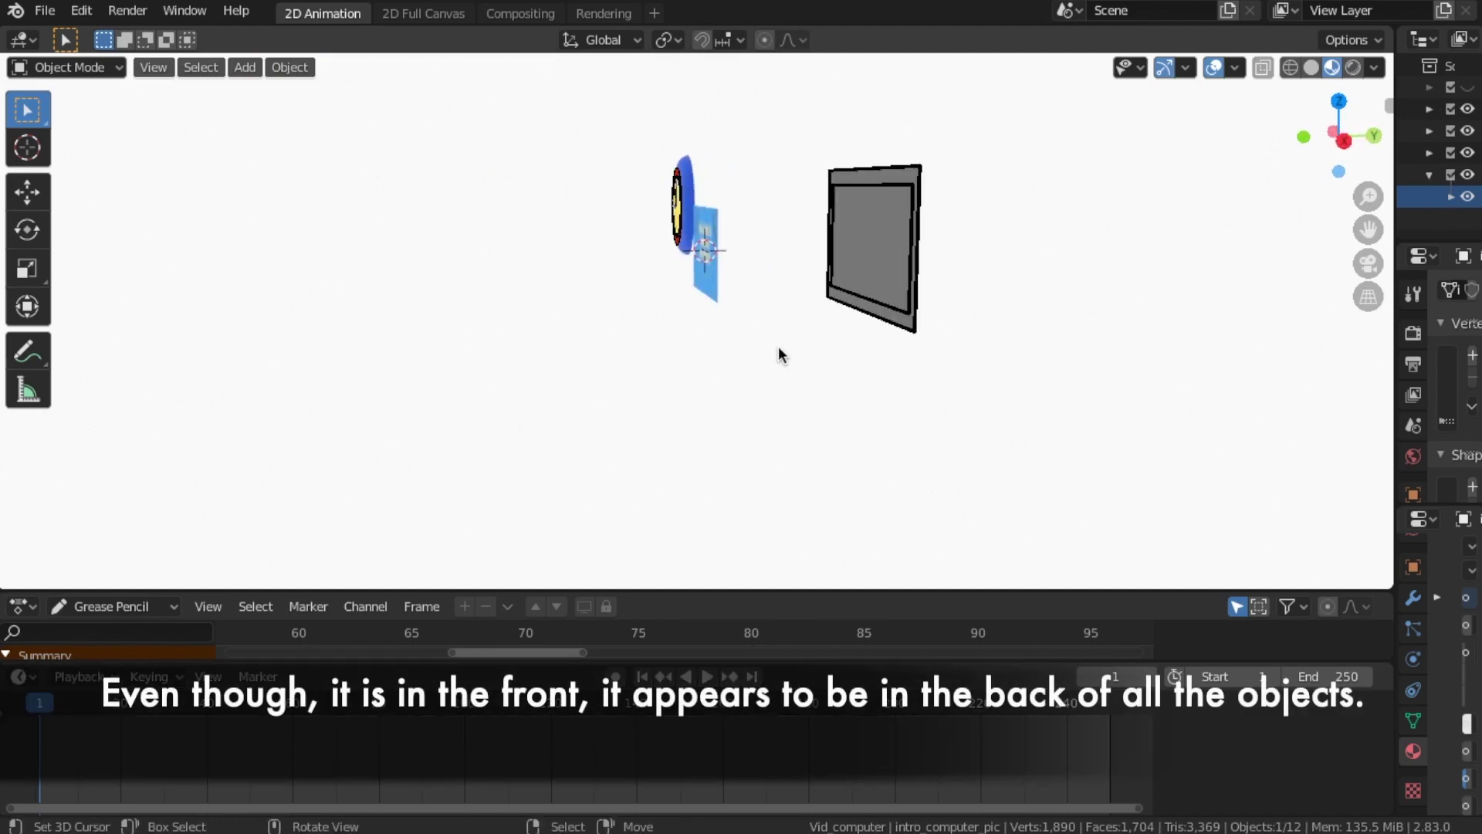
key("KP_3")
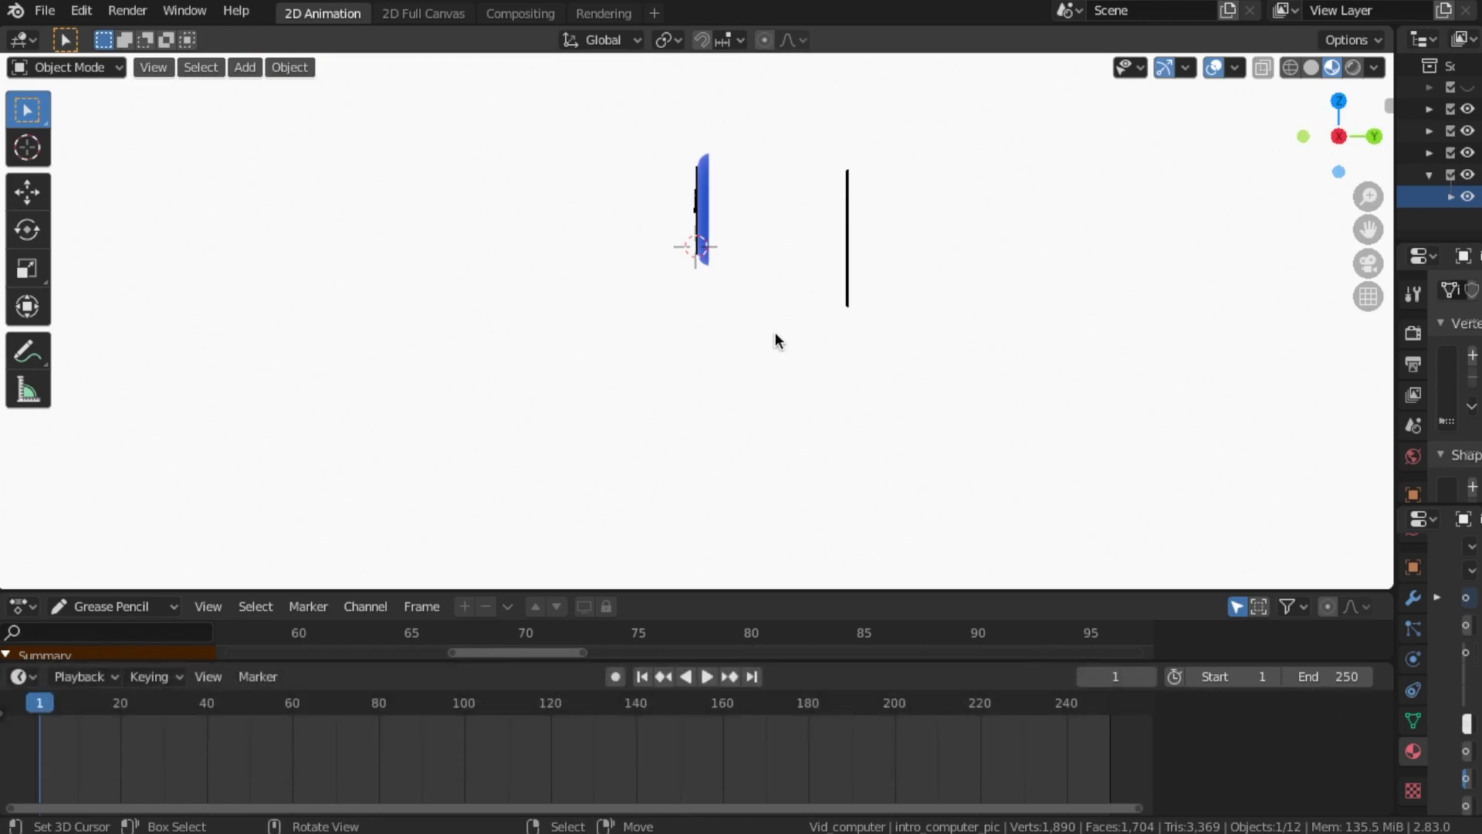
scroll(775, 339, "up", 4)
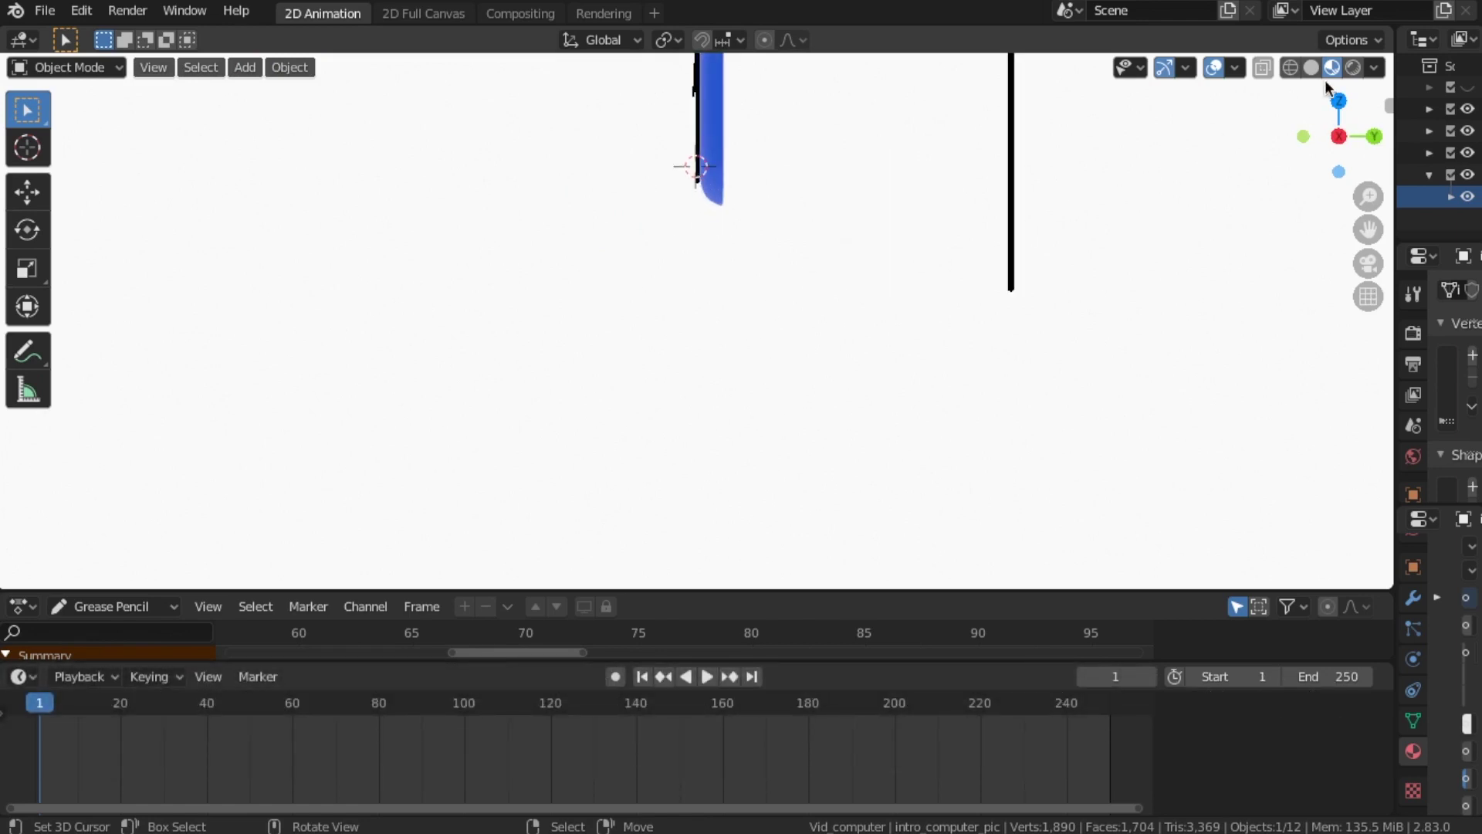
left_click(1359, 67)
mouse_move(979, 156)
middle_mouse_down()
mouse_move(784, 292)
mouse_move(949, 310)
mouse_move(923, 357)
mouse_move(975, 375)
mouse_move(1003, 435)
mouse_move(992, 423)
mouse_move(878, 436)
mouse_move(864, 456)
mouse_move(980, 351)
mouse_move(879, 291)
mouse_move(815, 307)
mouse_move(1394, 334)
middle_mouse_up()
Widen the outliner and move intro_computer_pic into the Vid_computer collection.
left_click_drag(1394, 334, 1079, 334)
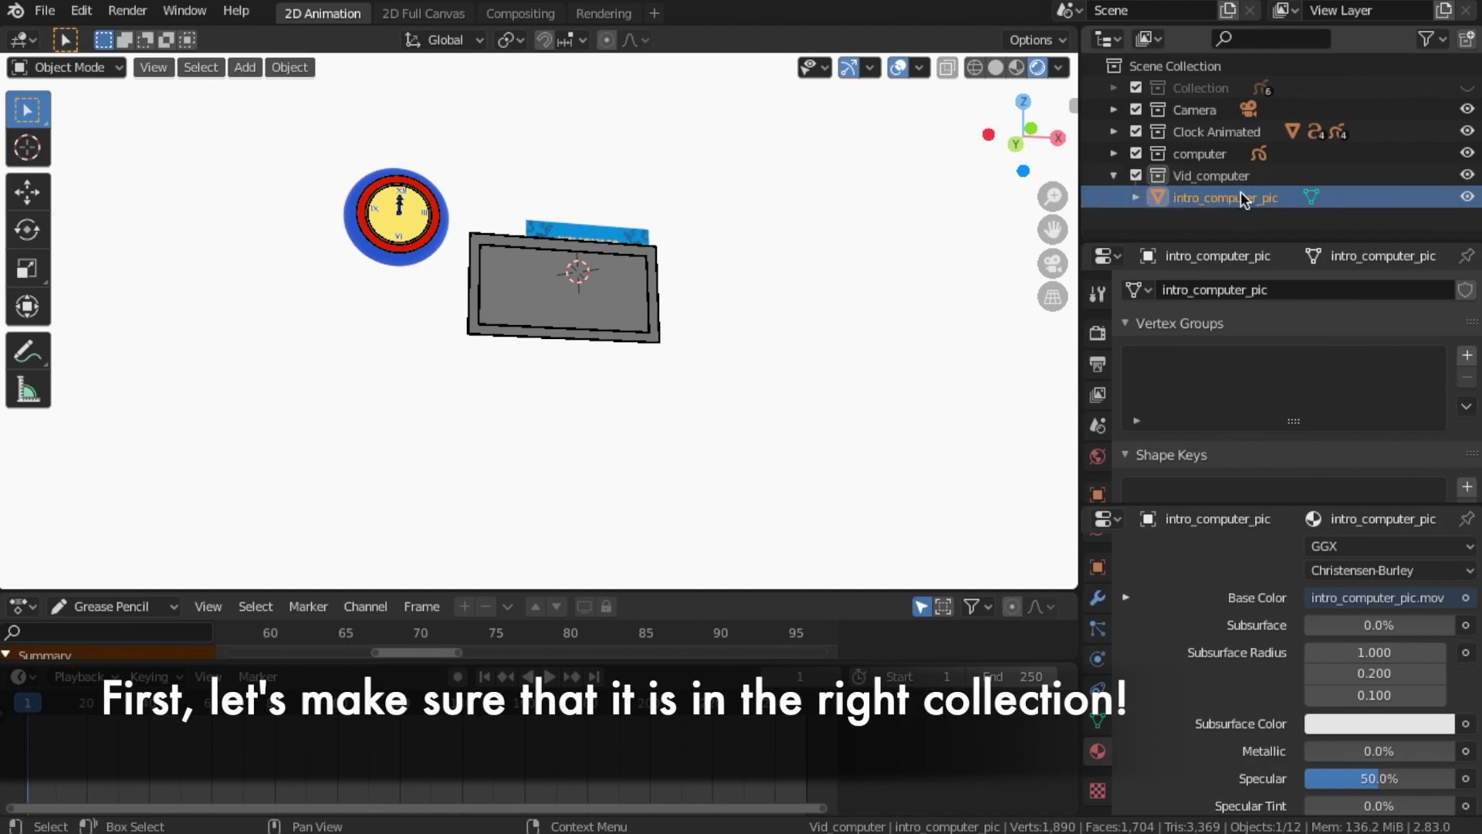
left_click_drag(1133, 197, 1175, 66)
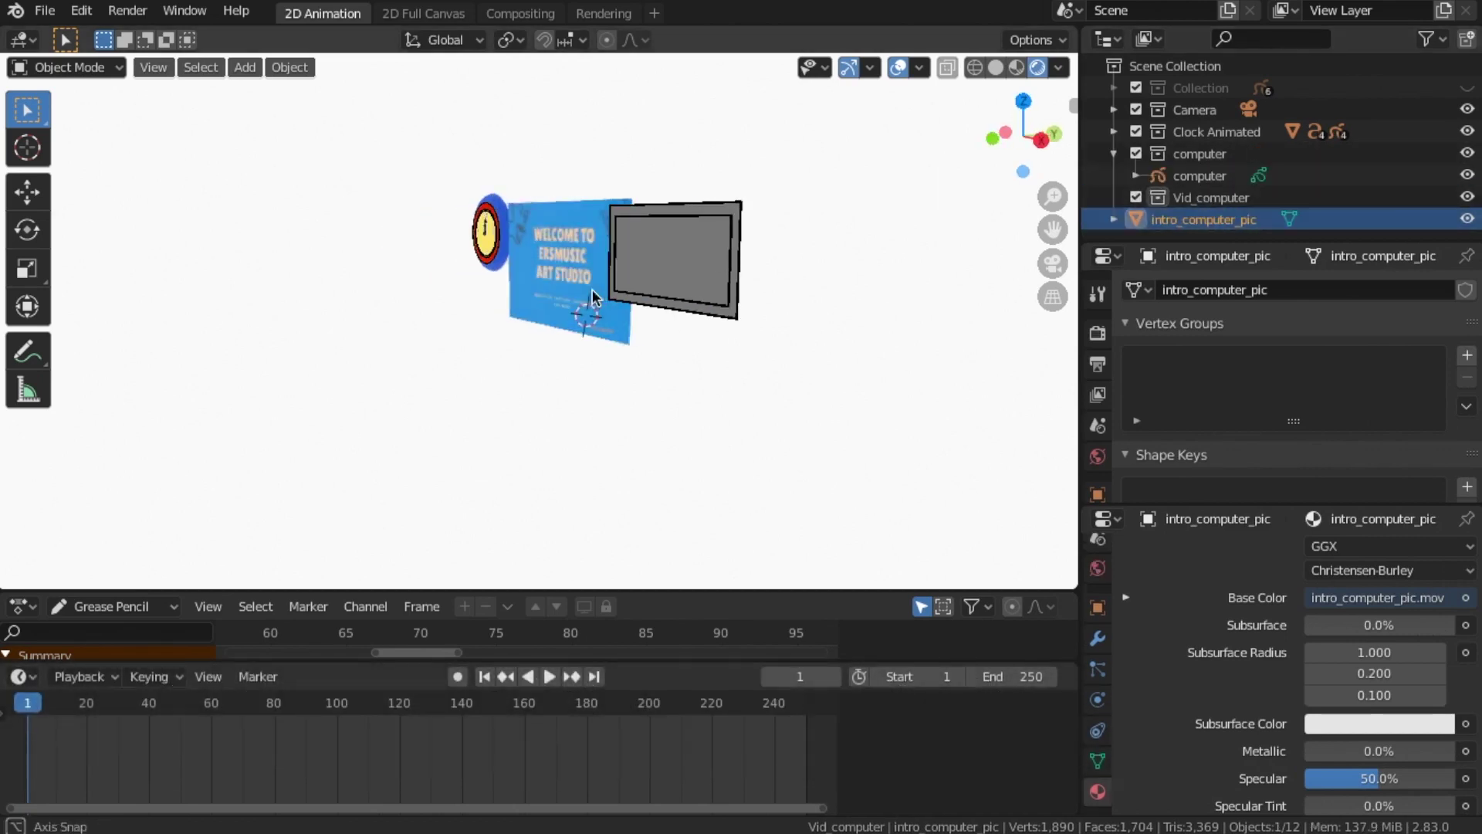
middle_click_drag(586, 324, 741, 235)
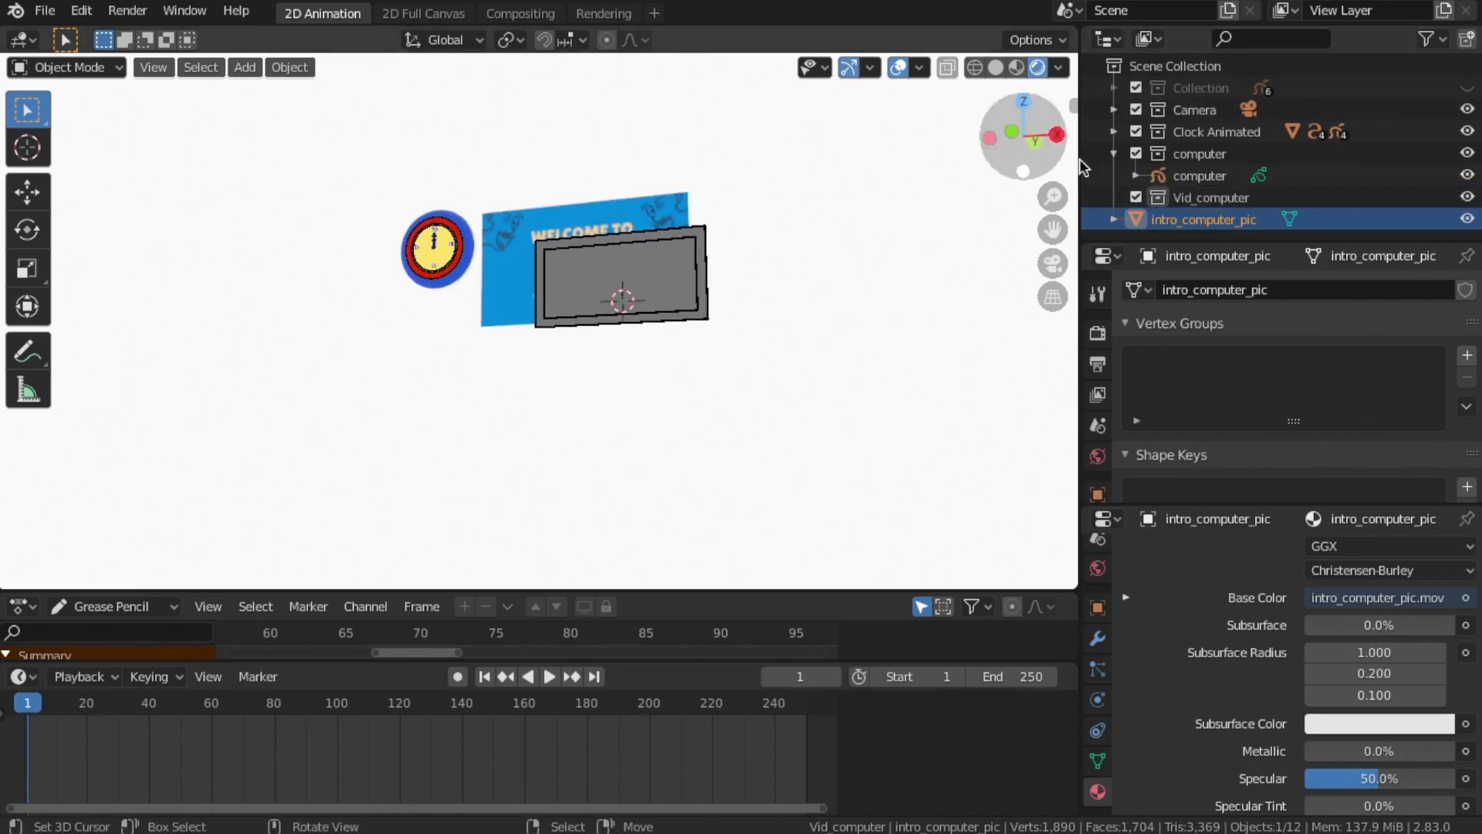
Unhide the Collection holding the desk and character and return to camera view.
left_click(1467, 88)
mouse_move(698, 339)
middle_mouse_down()
mouse_move(813, 339)
mouse_move(710, 349)
middle_mouse_up()
key("KP_0")
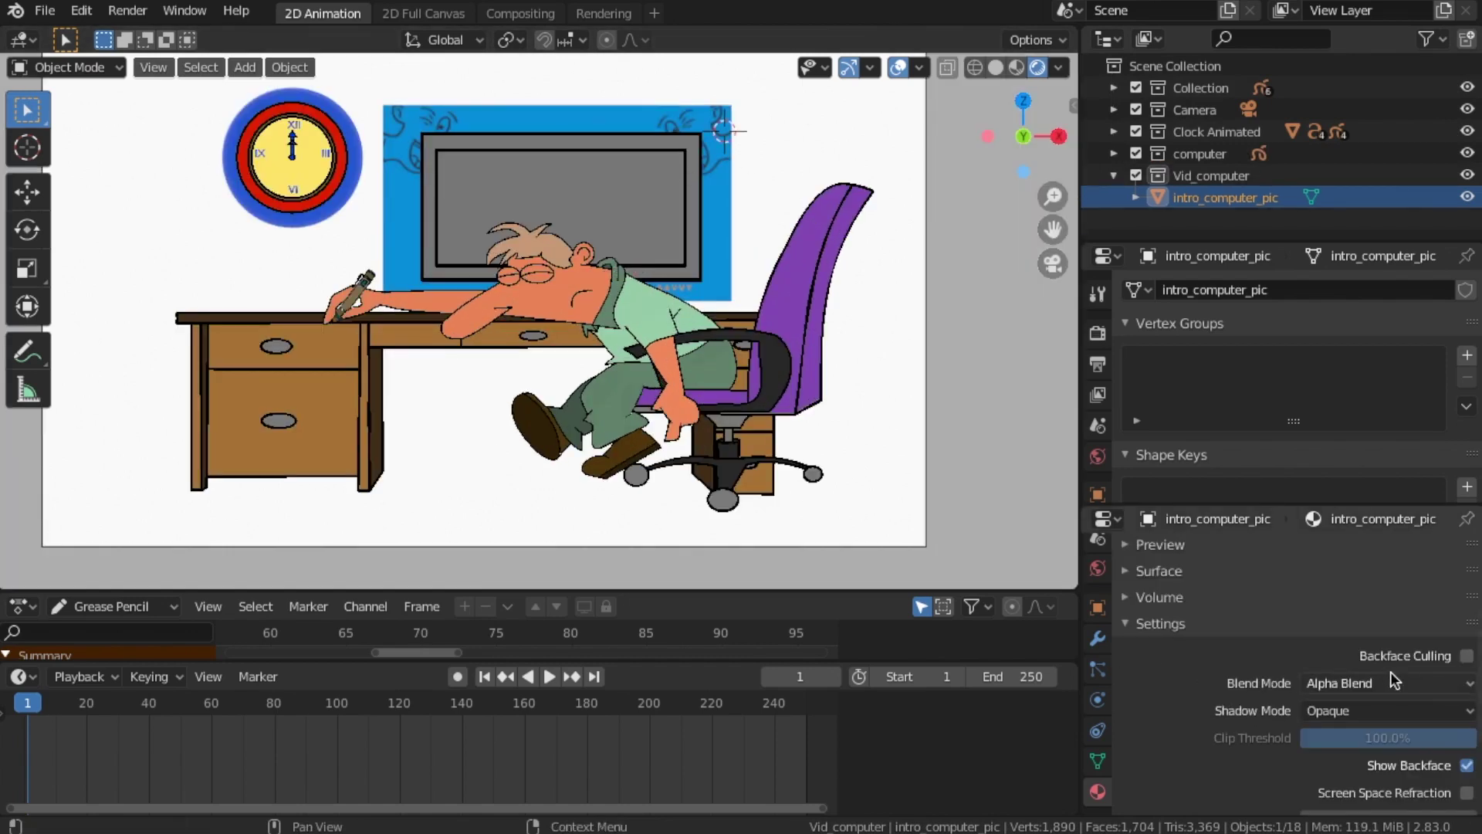
left_click(1466, 690)
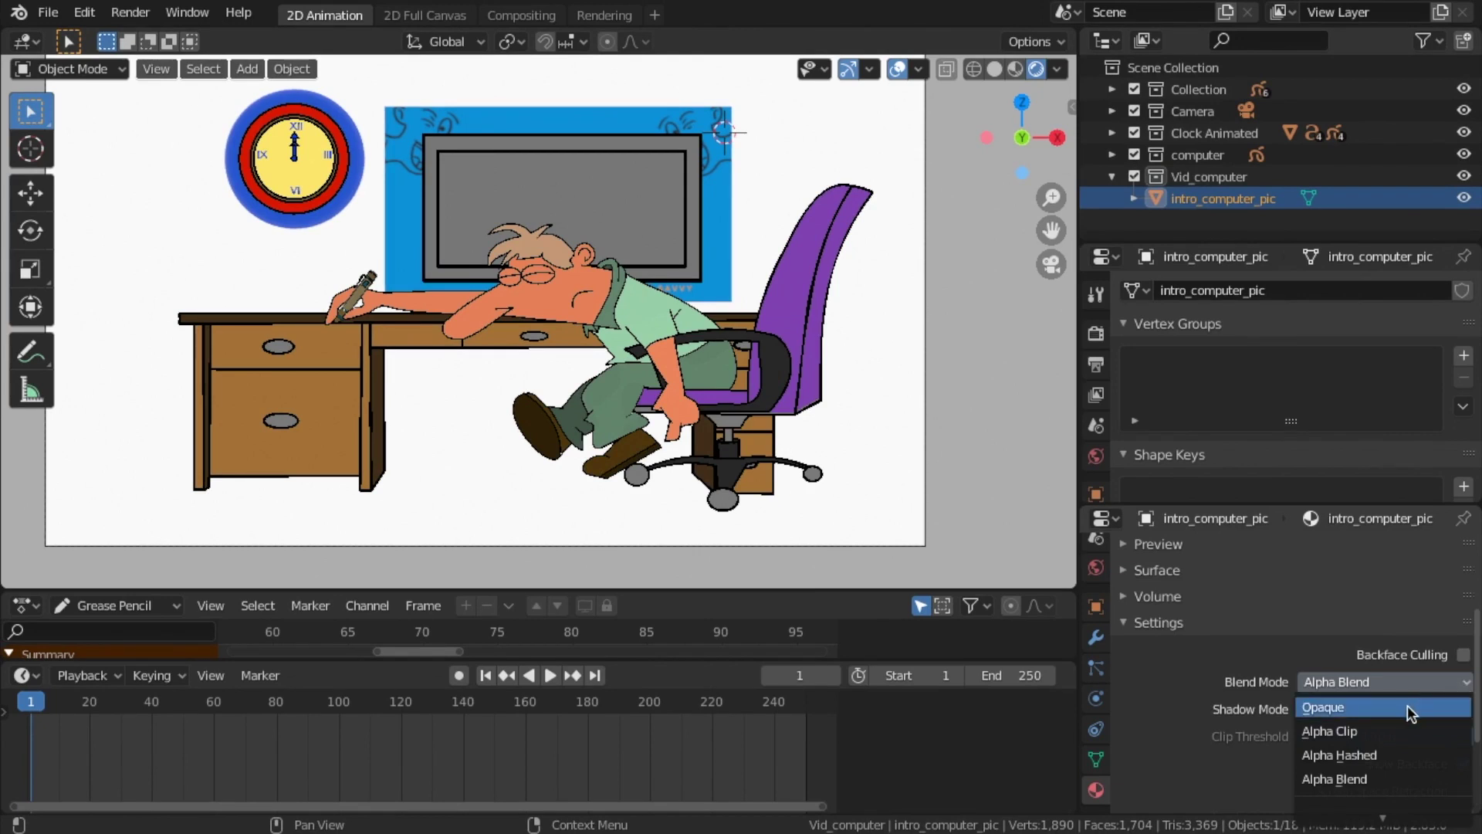
Set the intro_computer_pic material's blend mode to Alpha Hashed.
left_click(1367, 754)
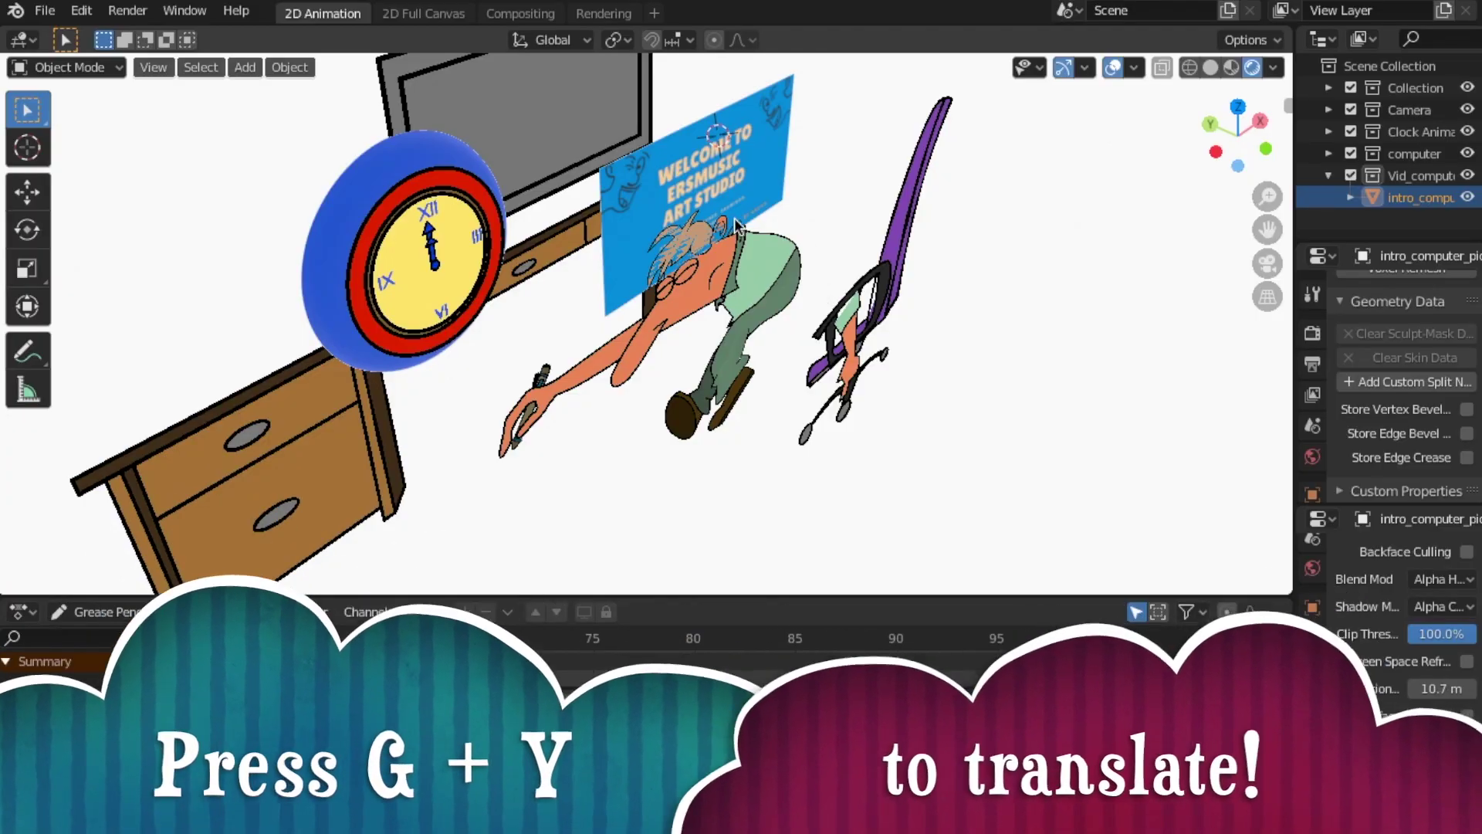
Move the welcome picture plane about 1.231 m along Y to fill the monitor screen.
key("g")
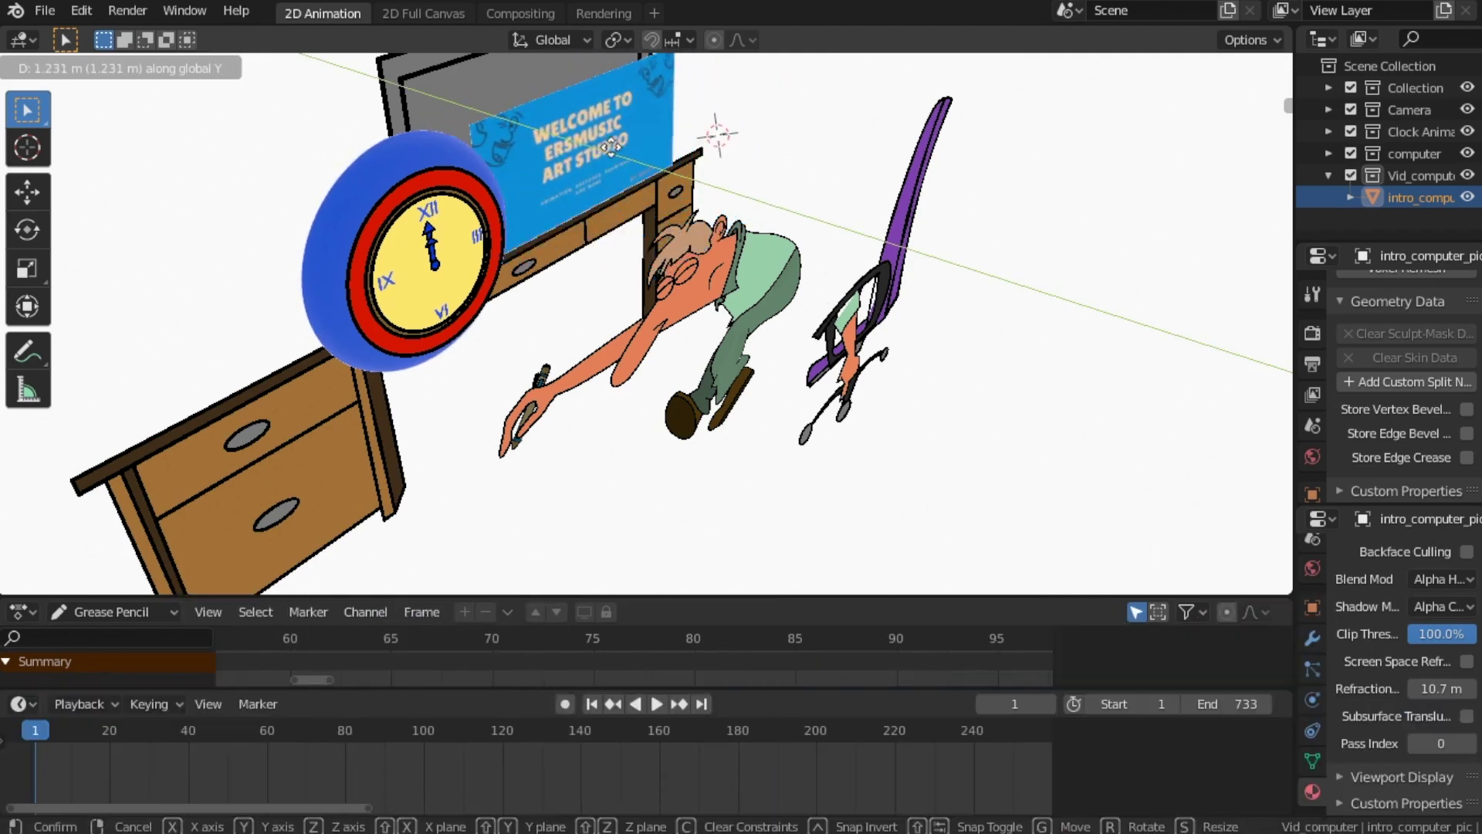
left_click(621, 138)
middle_click_drag(622, 137, 911, 350)
key("KP_0")
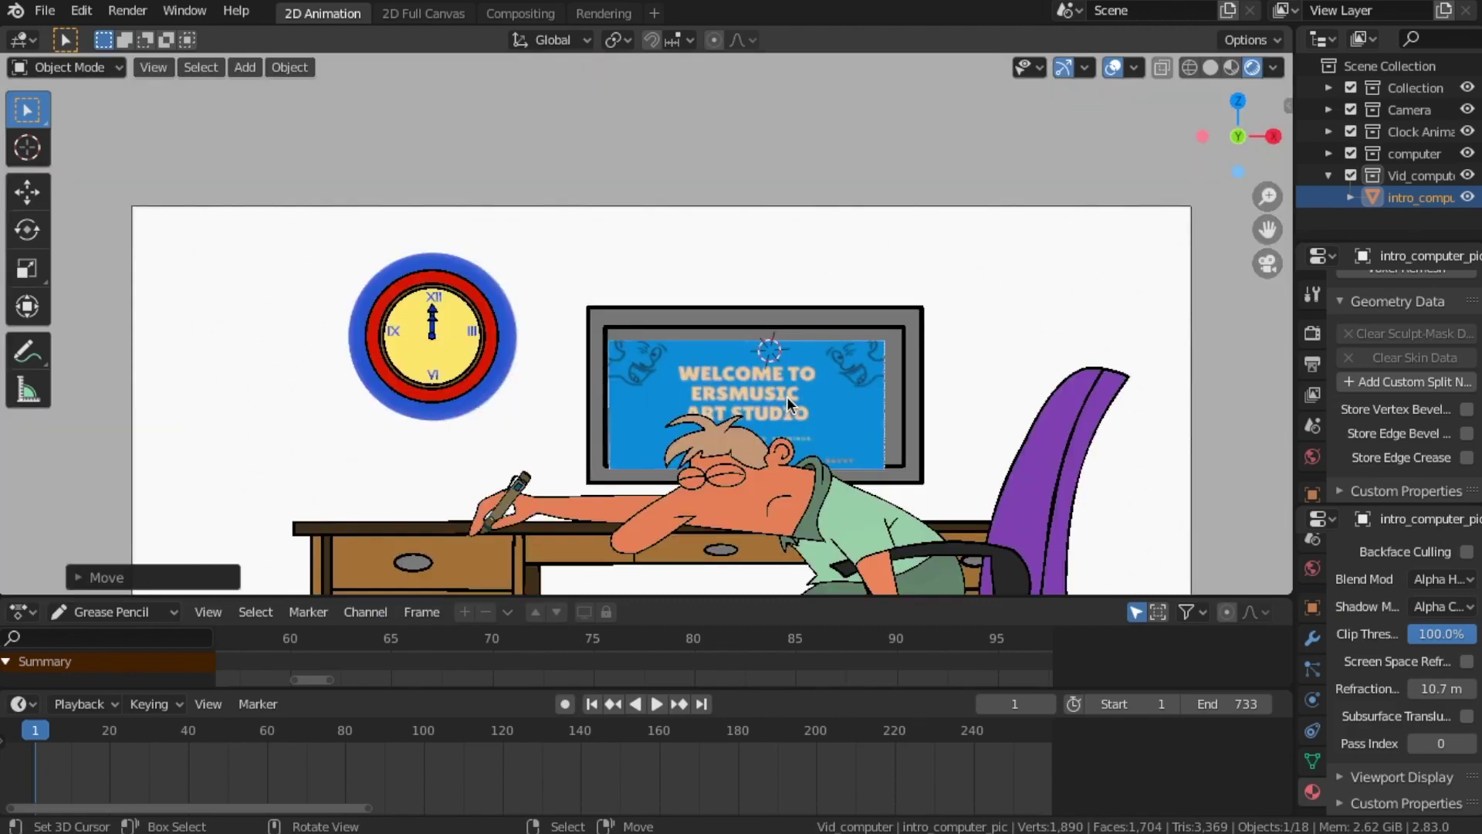
scroll(926, 413, "up", 3)
scroll(891, 475, "down", 1)
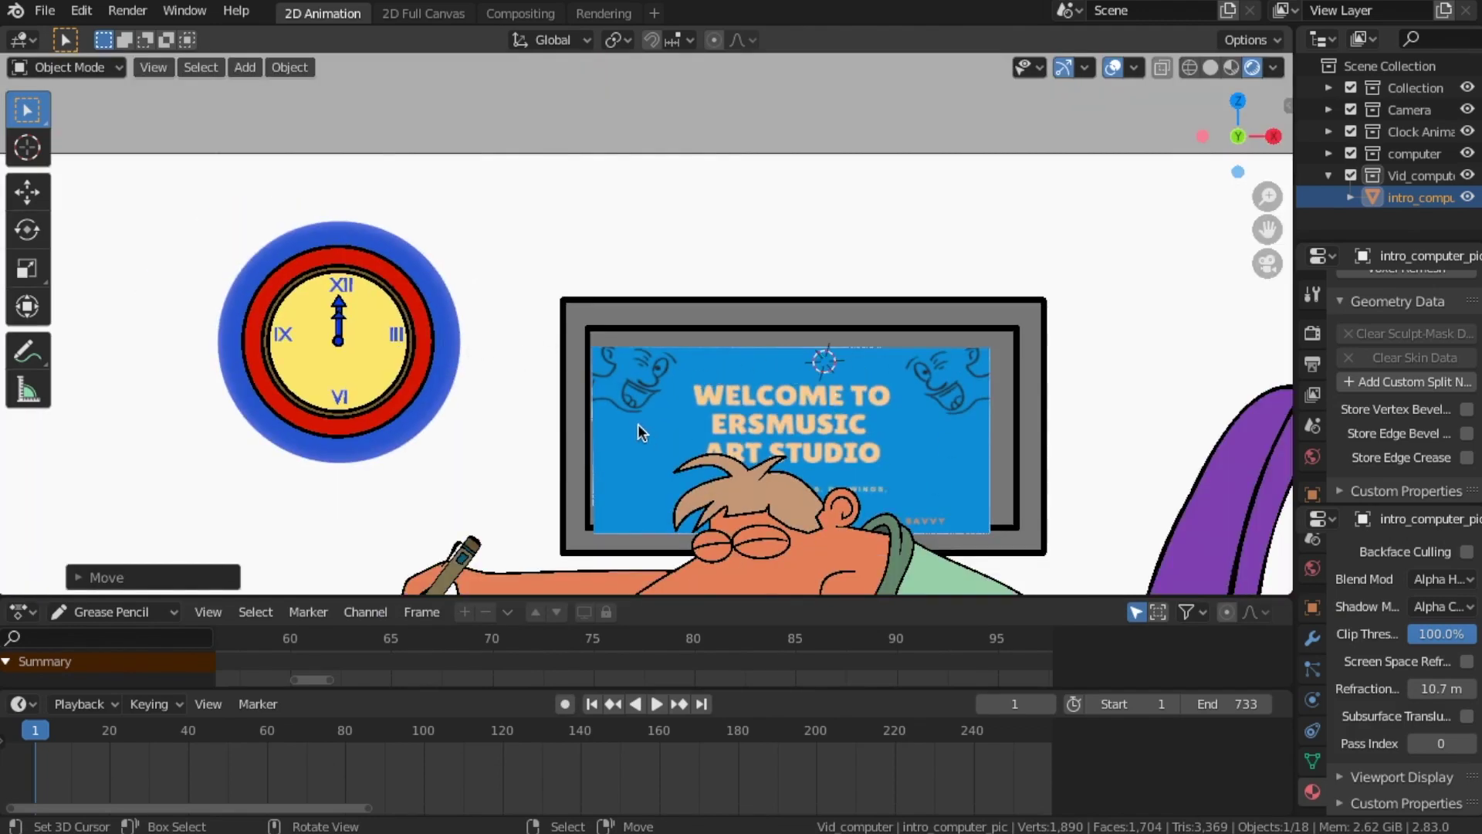
left_click(69, 67)
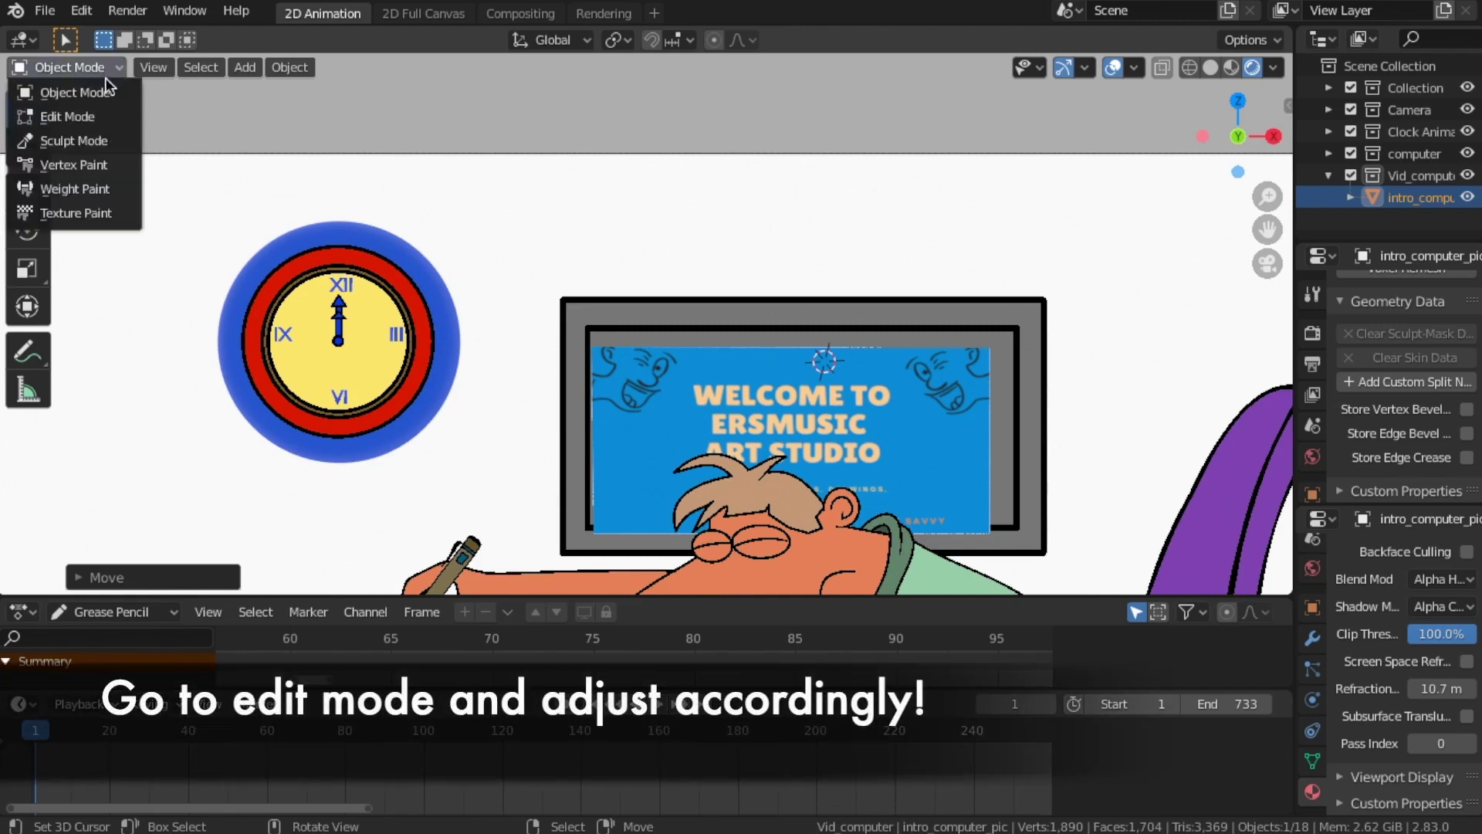
In Edit Mode, pull the image plane's top-left corner to the monitor frame's corner.
left_click(91, 117)
scroll(610, 356, "up", 6)
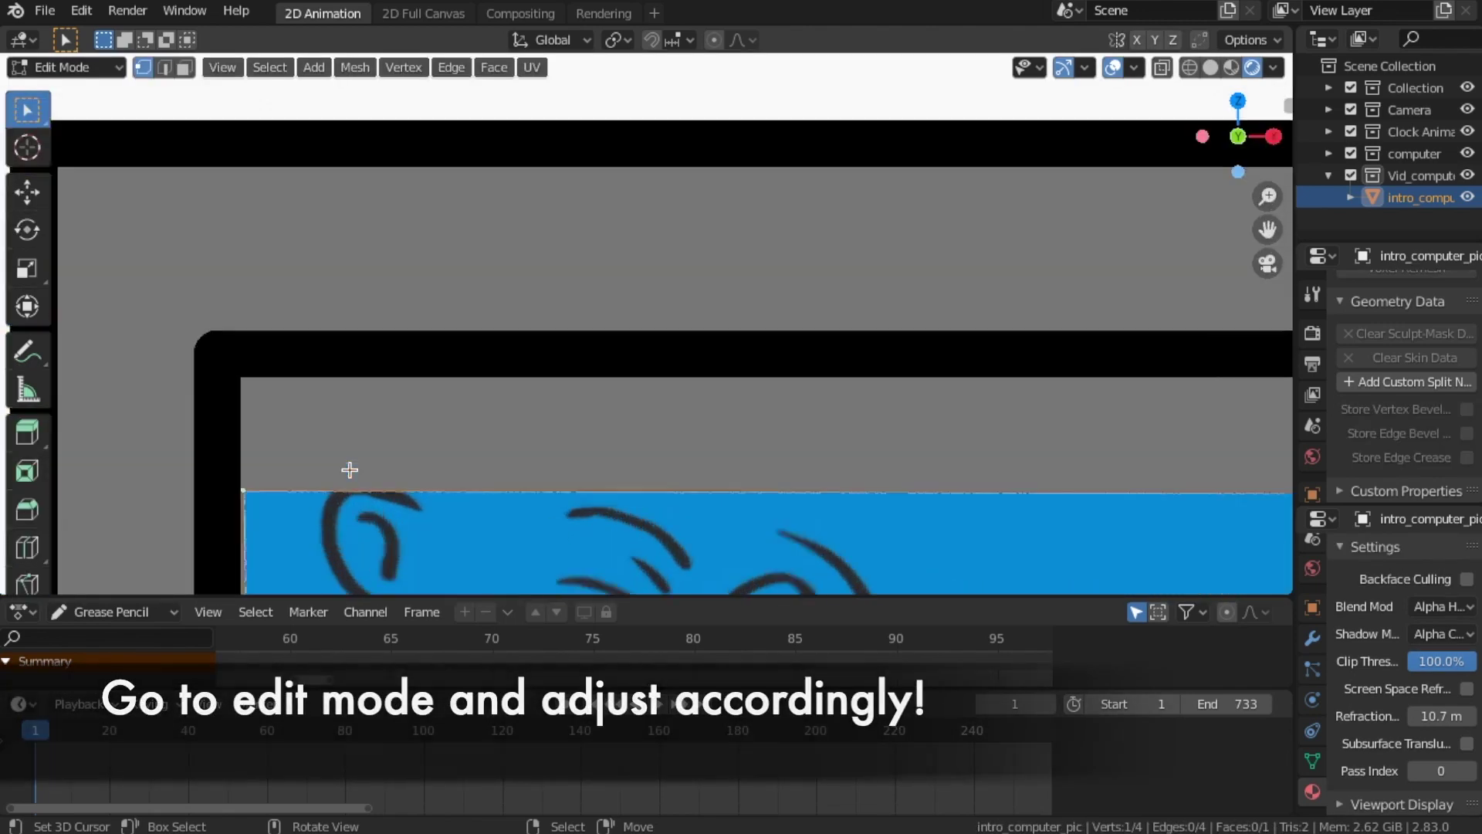
scroll(350, 469, "up", 1)
middle_click_drag(314, 496, 579, 354, "shift")
scroll(577, 363, "up", 1)
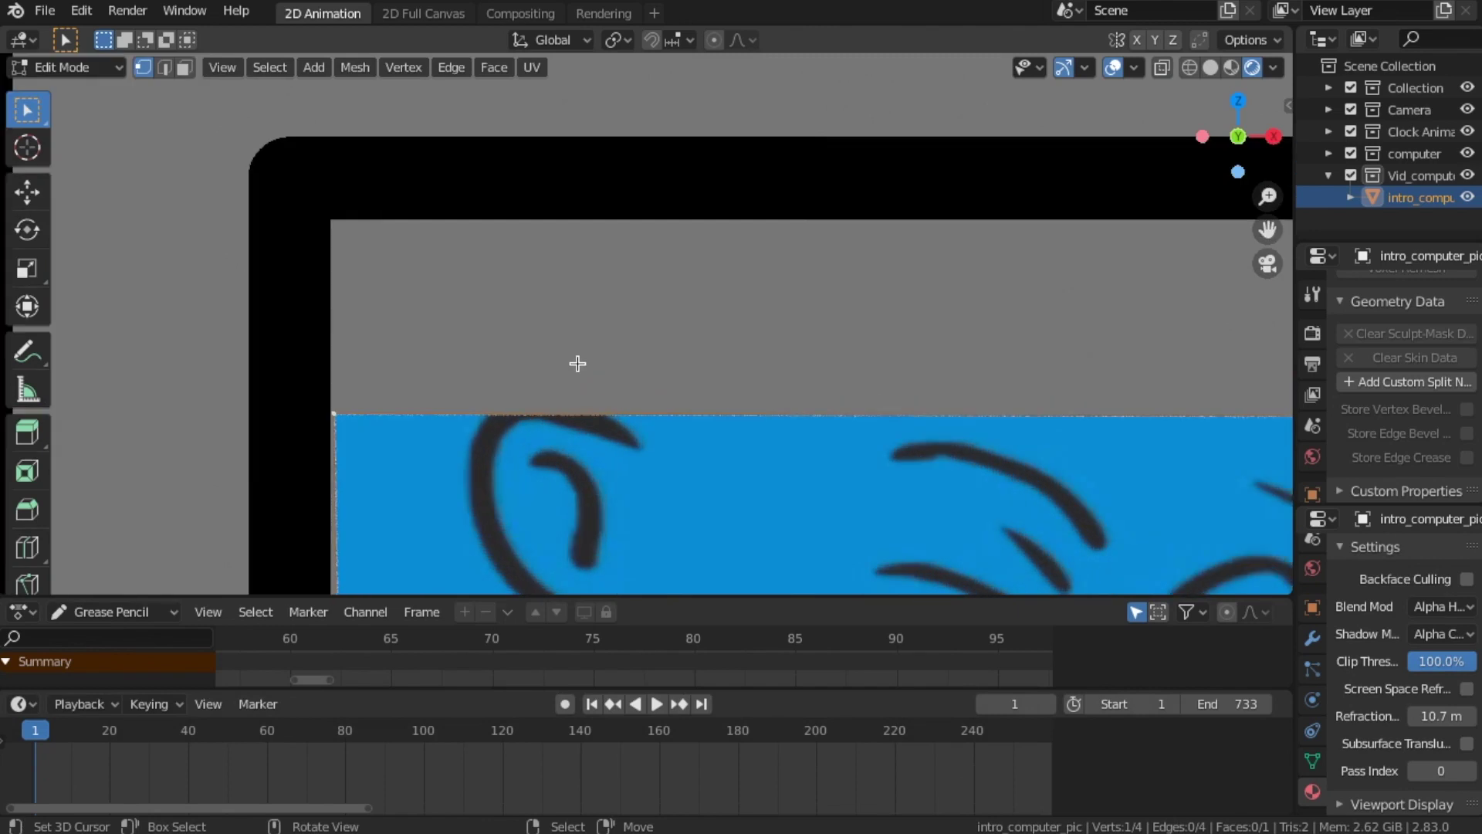
left_click_drag(337, 413, 328, 213)
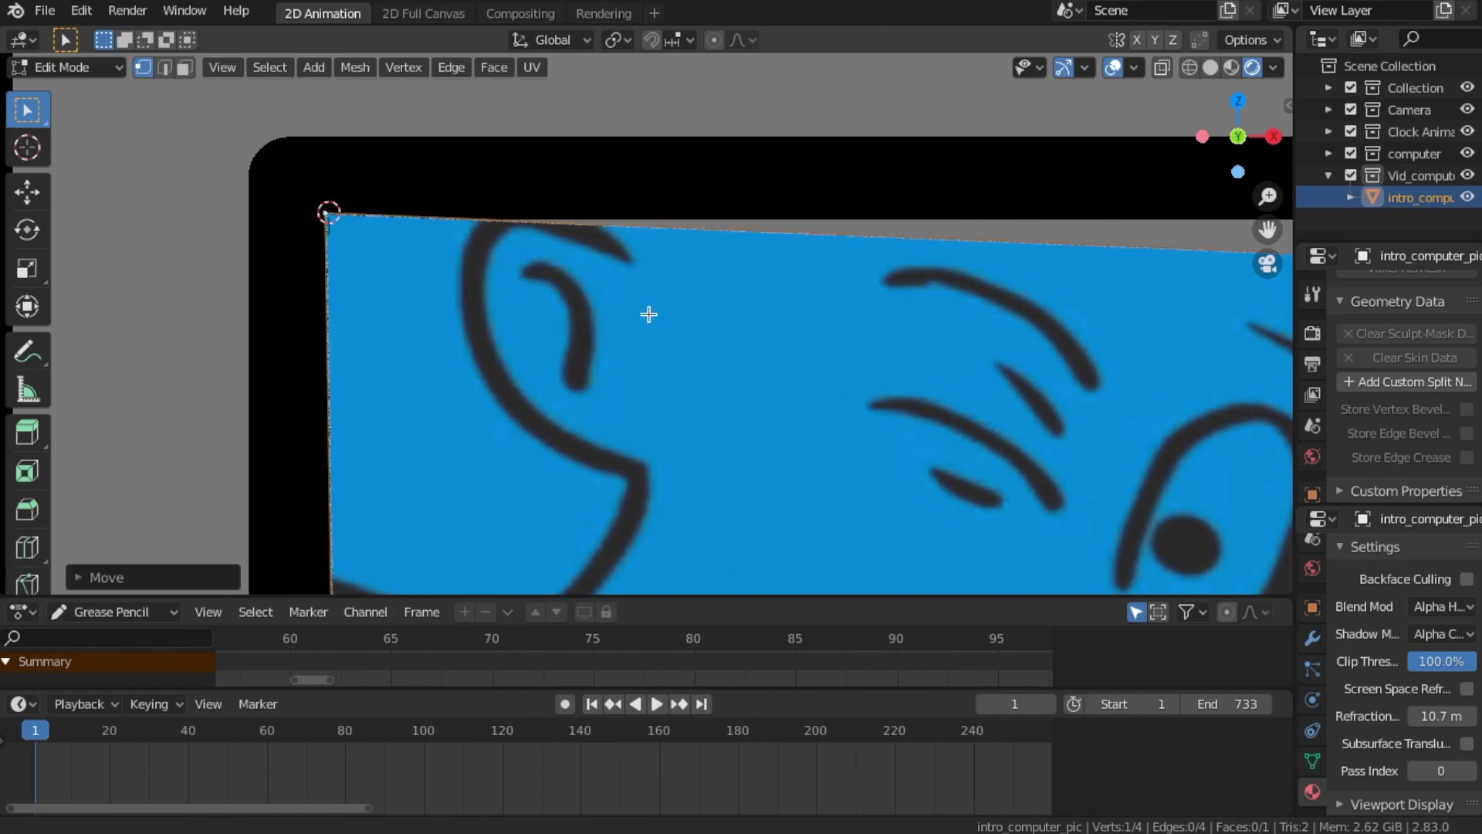
scroll(649, 314, "down", 5, "ctrl")
scroll(622, 304, "down", 3)
scroll(958, 369, "up", 3, "ctrl")
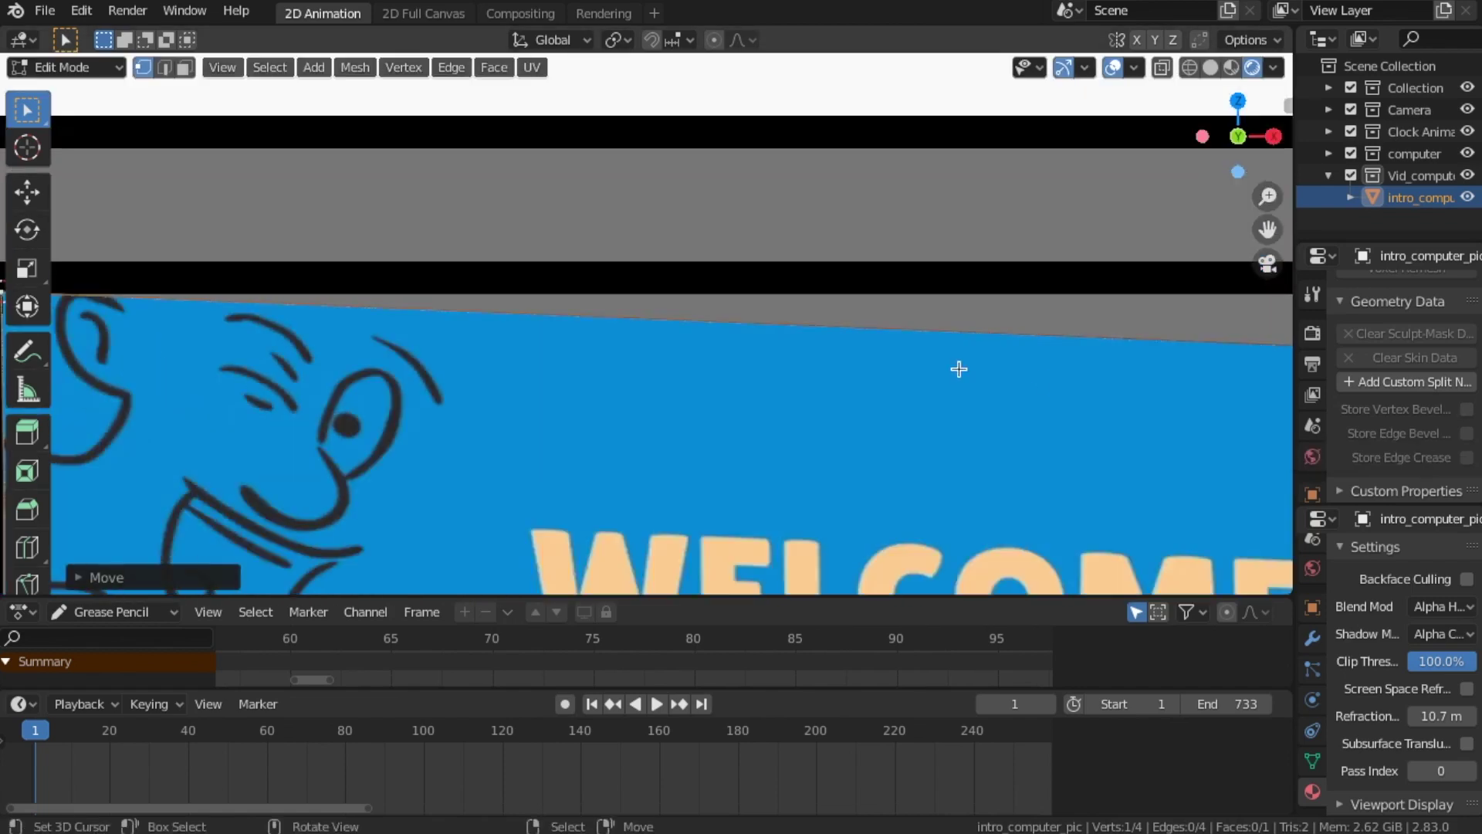
scroll(958, 369, "down", 5)
scroll(1091, 383, "up", 2)
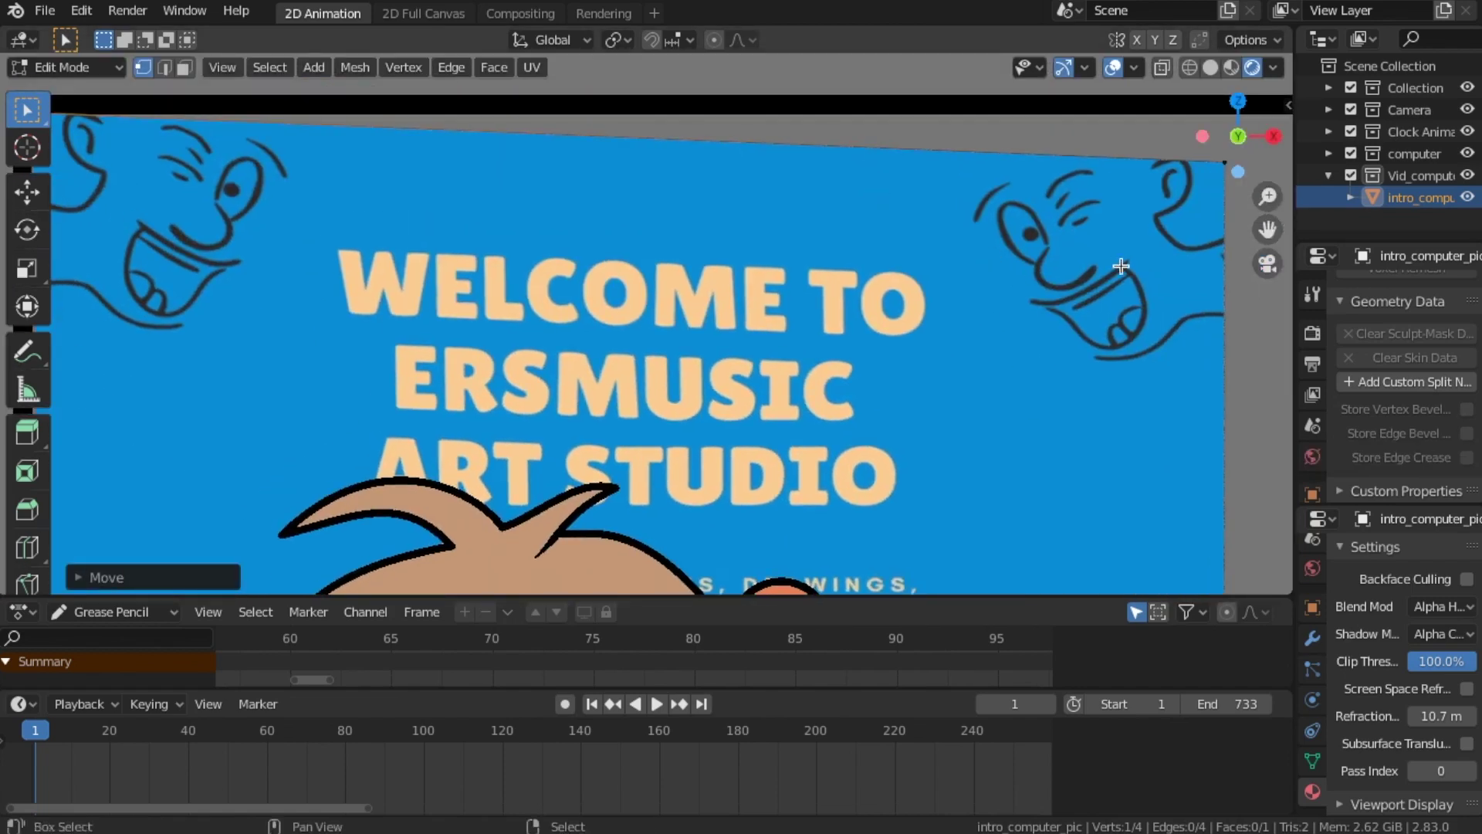
scroll(970, 354, "down", 3)
scroll(1125, 304, "up", 5)
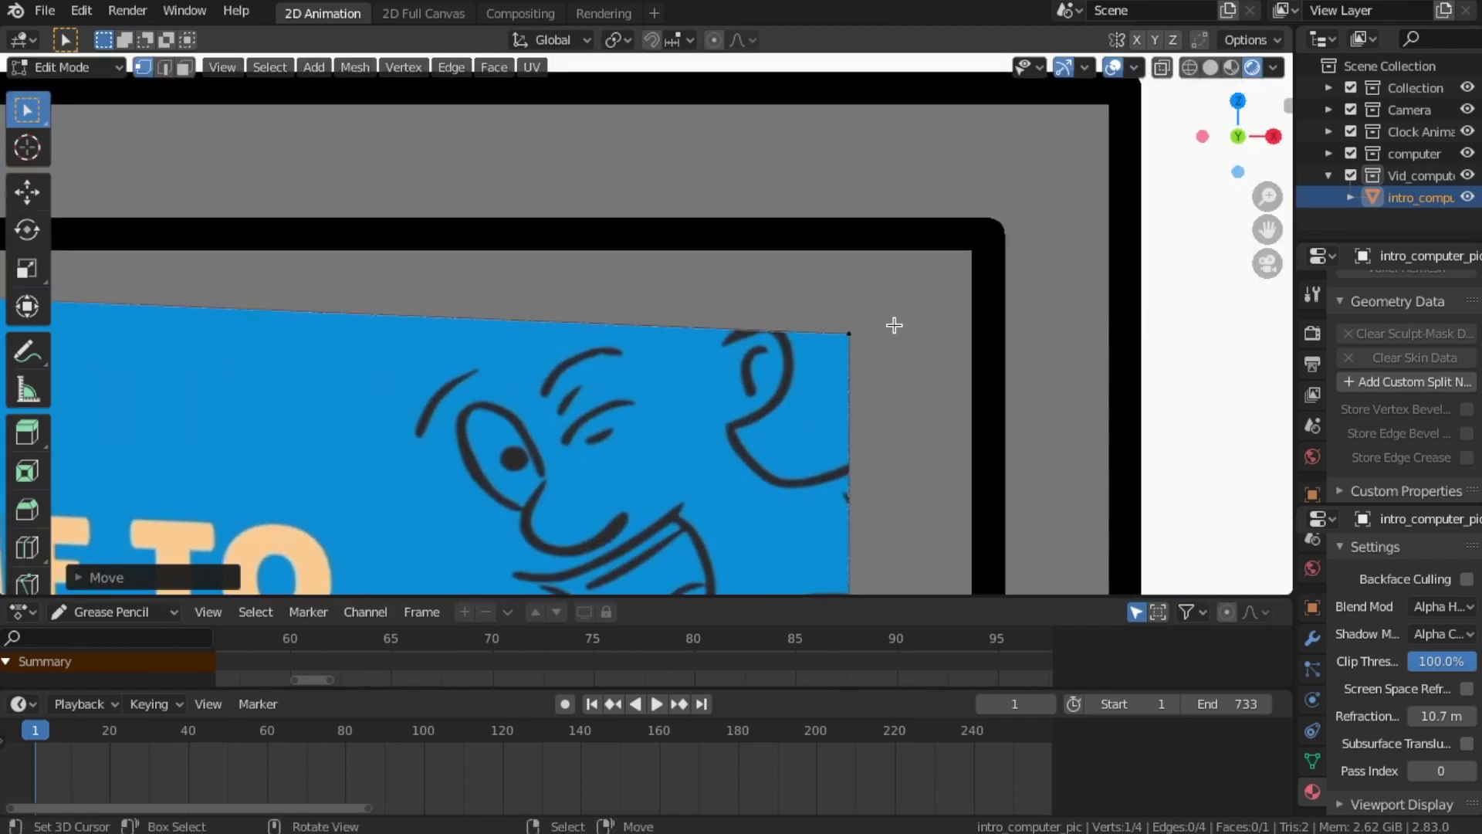
Stretch the image's top-right and bottom-right corners to the monitor frame's corners.
left_click_drag(846, 339, 976, 245)
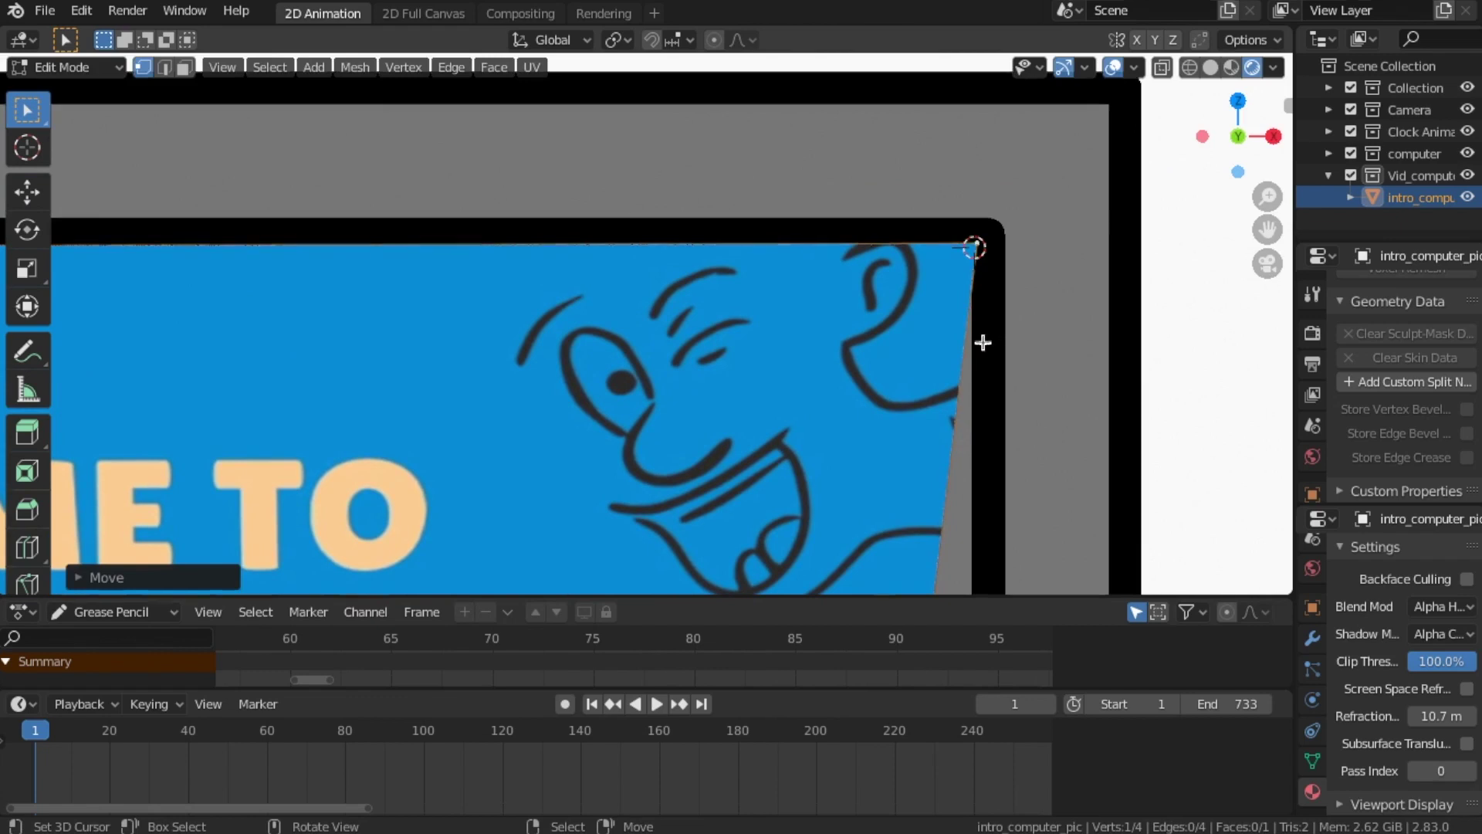
scroll(893, 392, "down", 3)
scroll(892, 393, "up", 5)
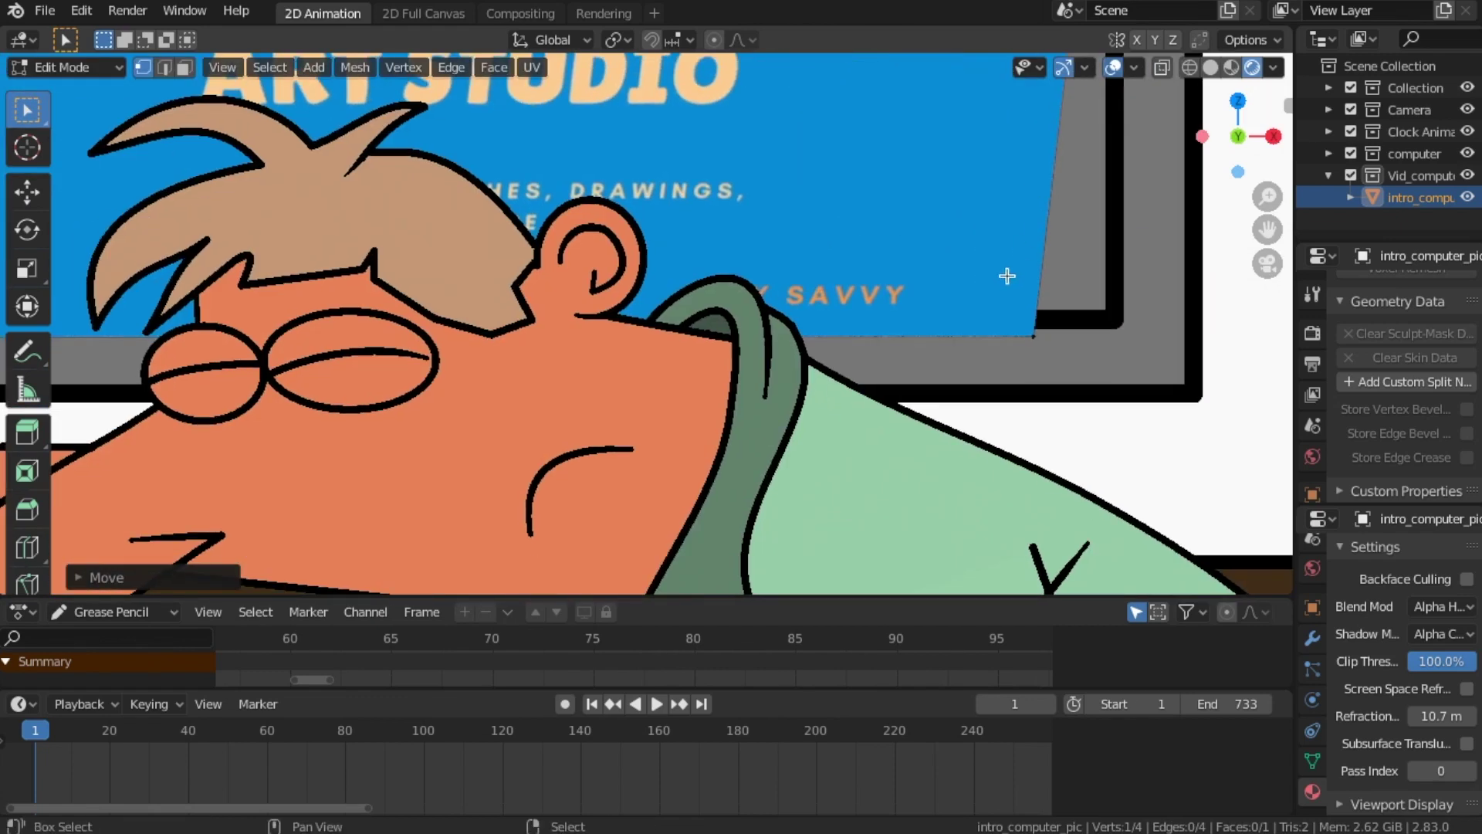
scroll(1046, 317, "up", 5)
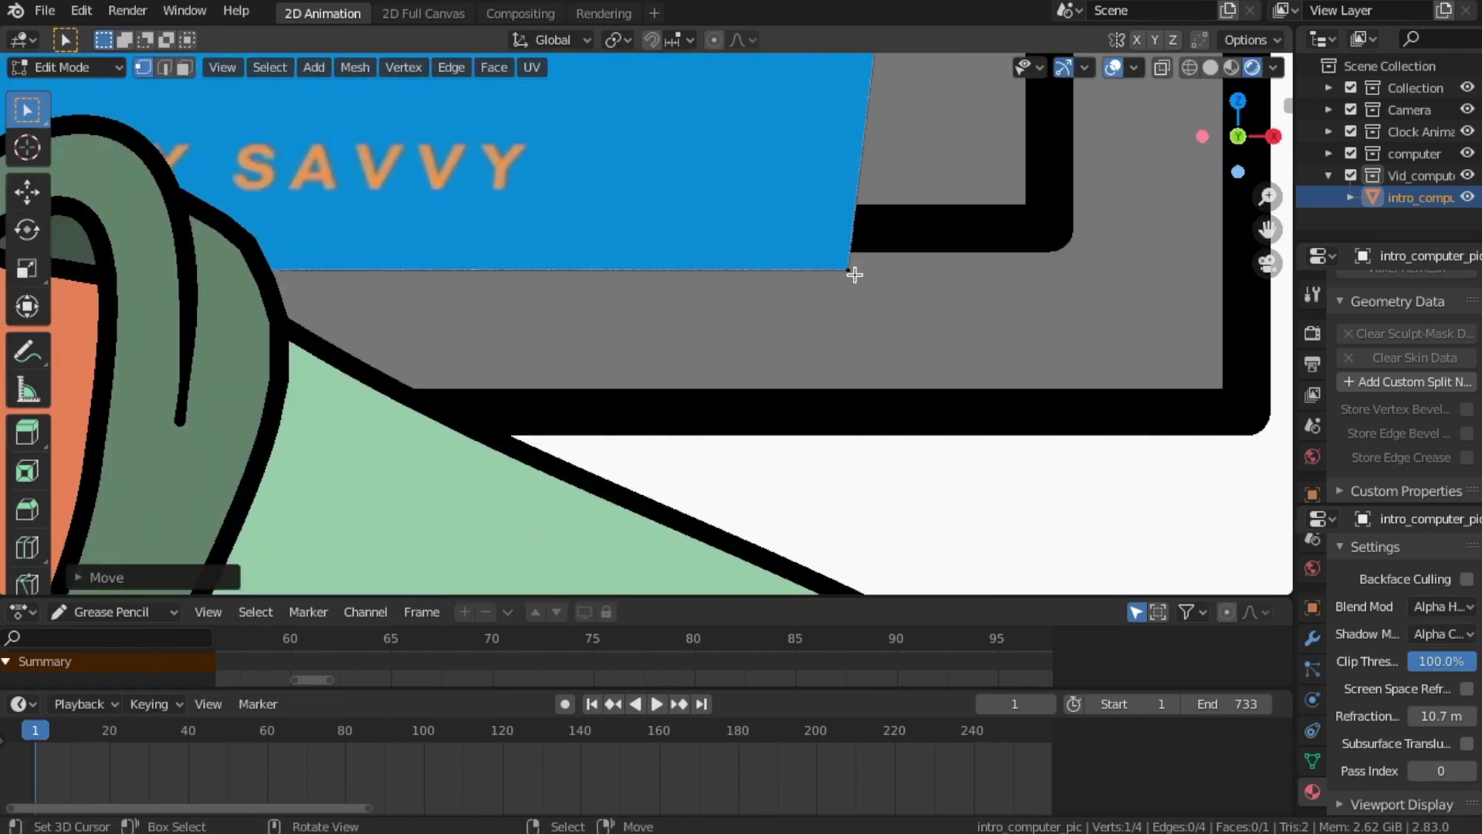
left_click_drag(854, 274, 1025, 209)
scroll(871, 234, "down", 1)
middle_click_drag(745, 172, 1092, 188, "shift")
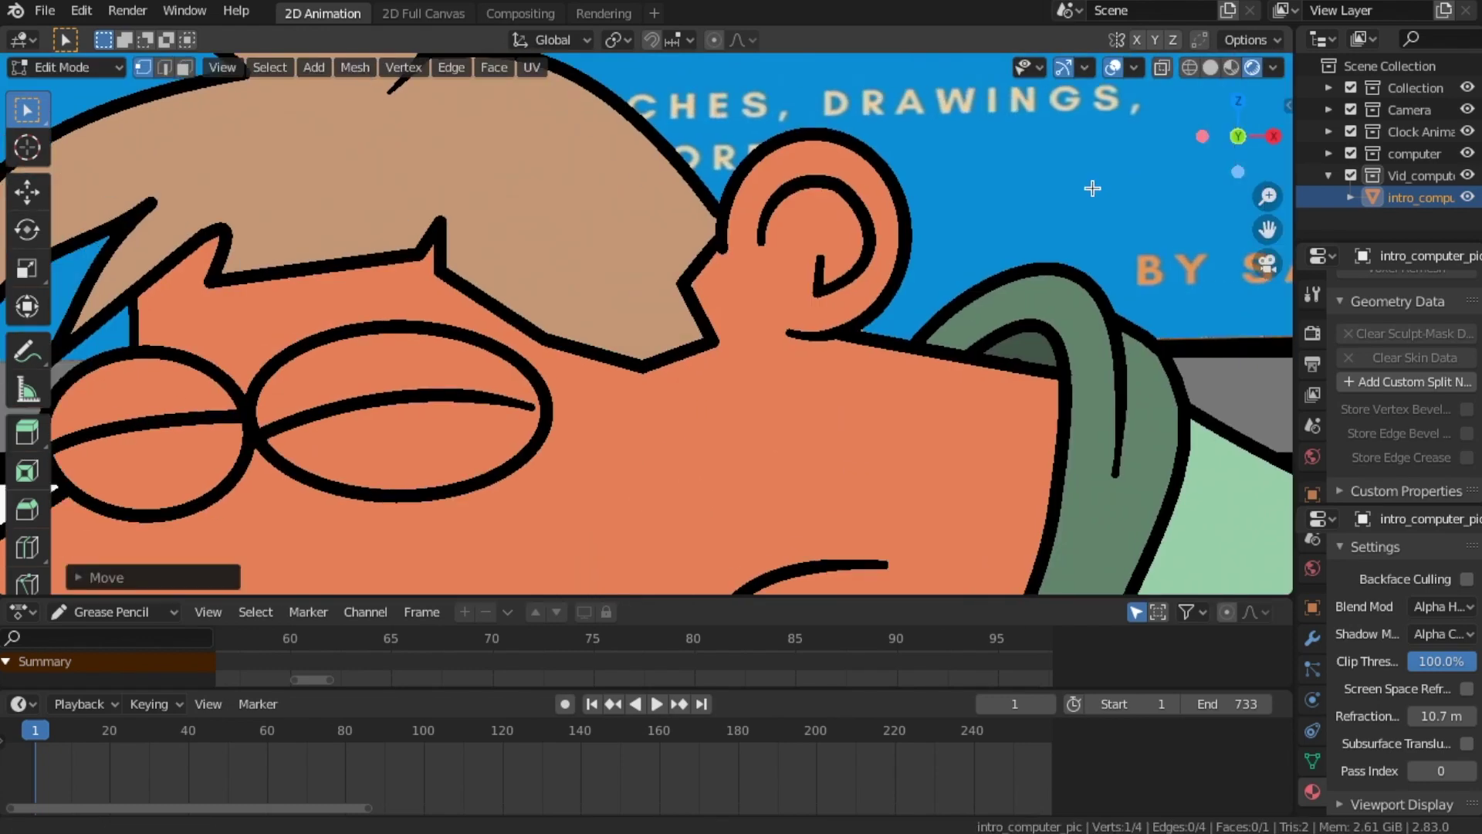
scroll(613, 223, "up", 6, "ctrl")
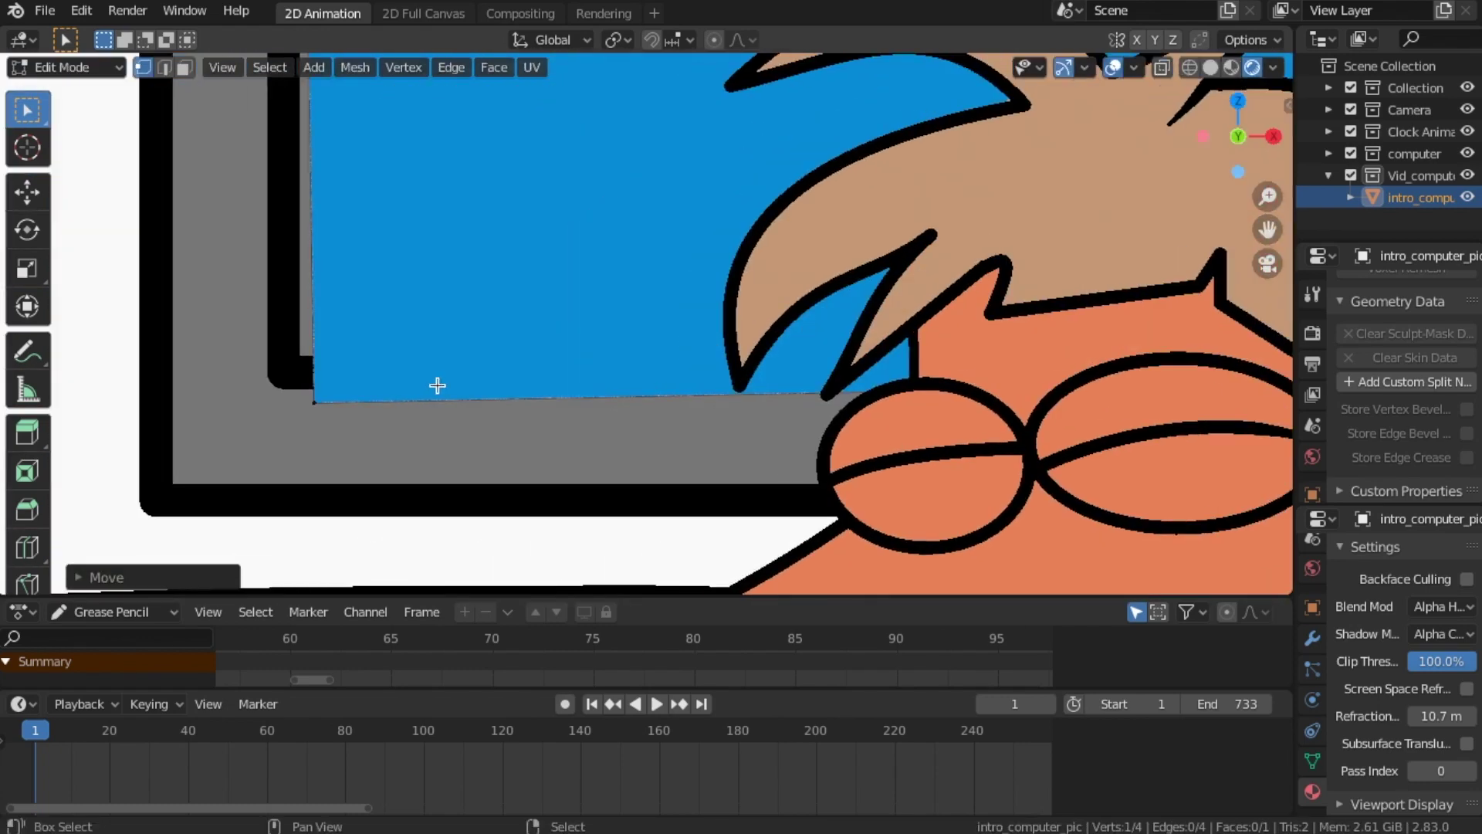
Move the bottom-left corner to the frame, deselect all, and return to Object Mode.
left_click_drag(460, 408, 443, 361)
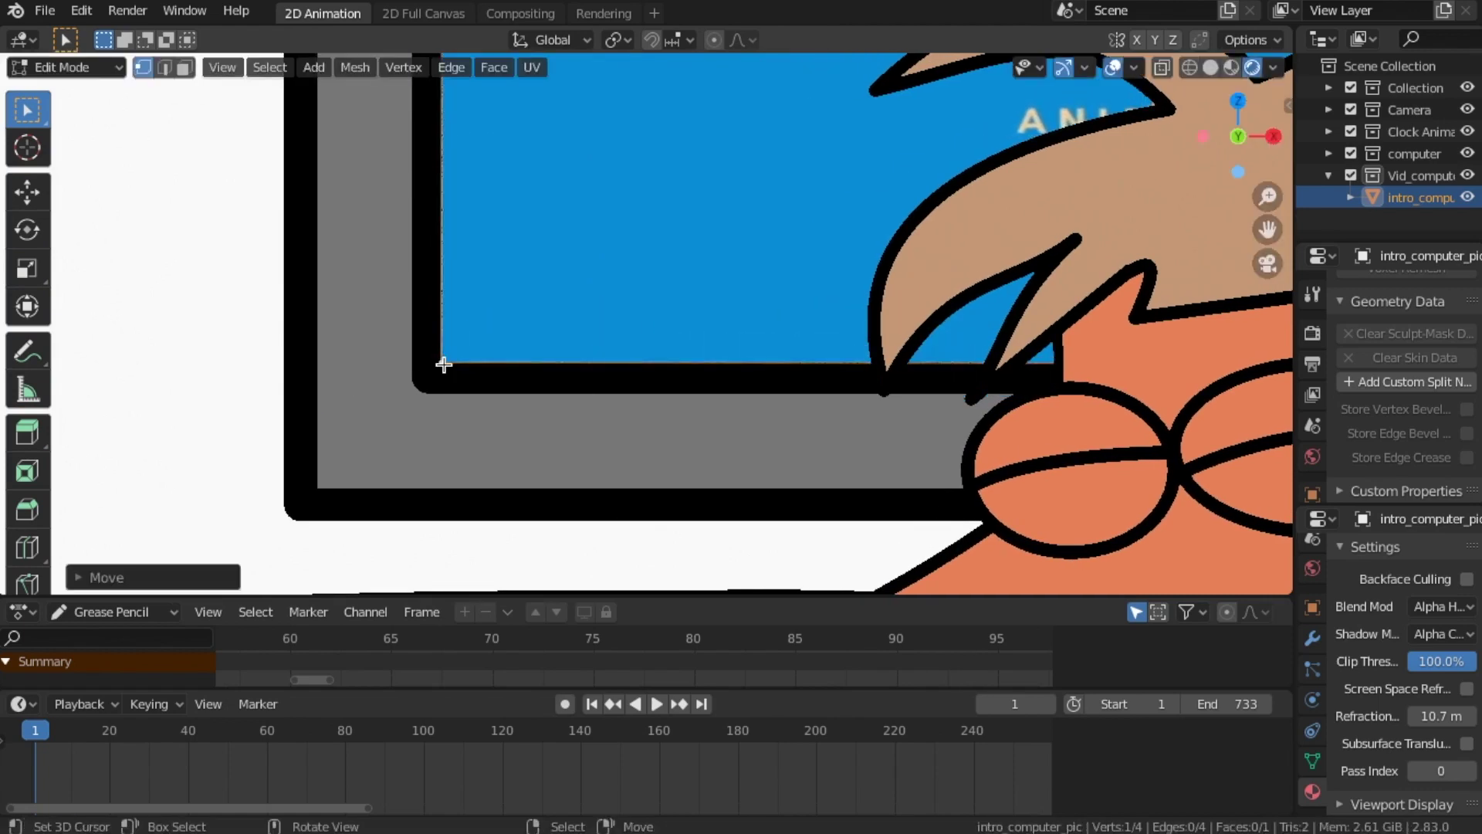
scroll(598, 306, "up", 2)
scroll(382, 377, "down", 5)
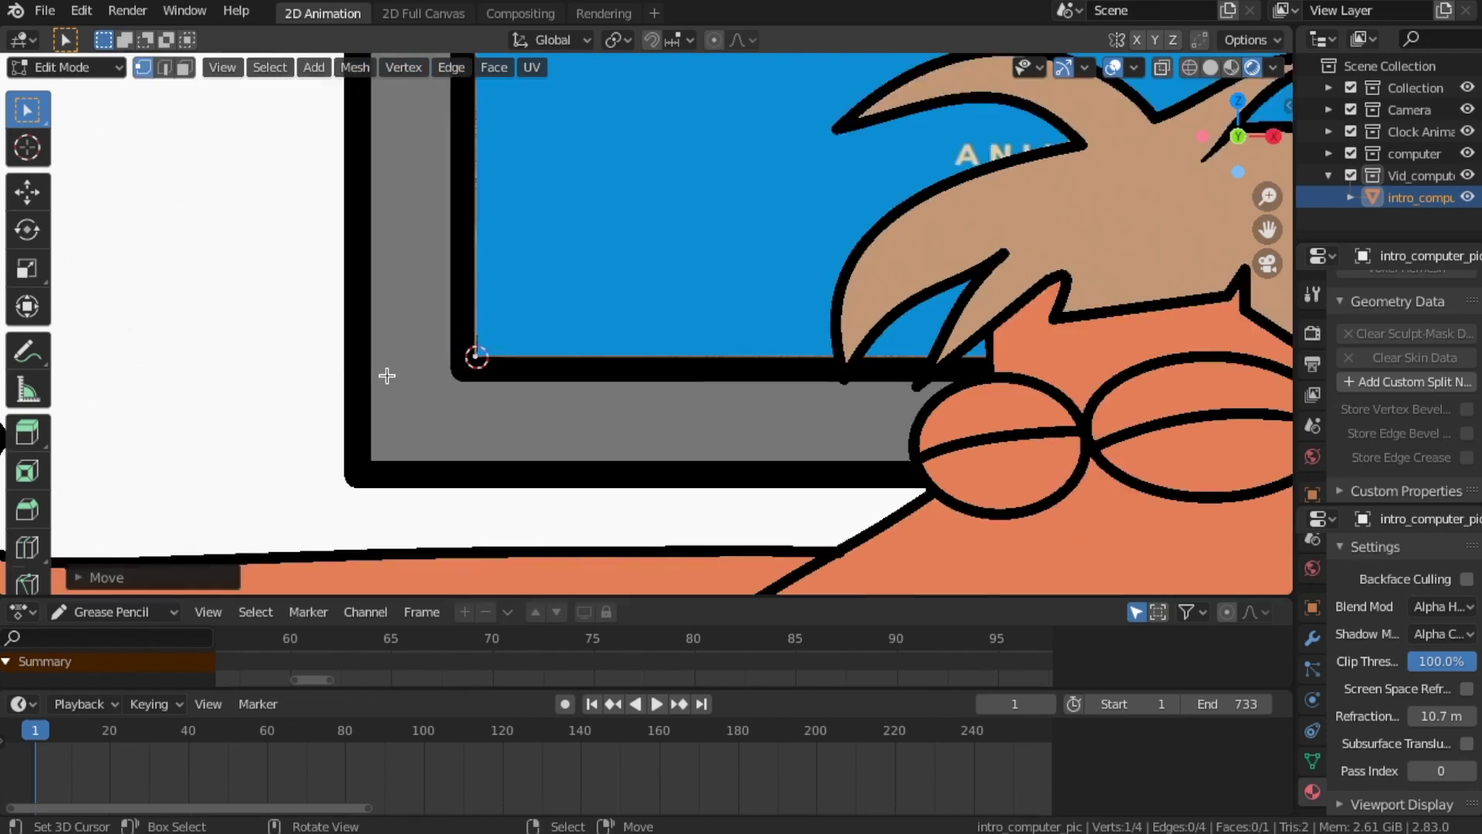
key("alt+a")
scroll(610, 347, "down", 4)
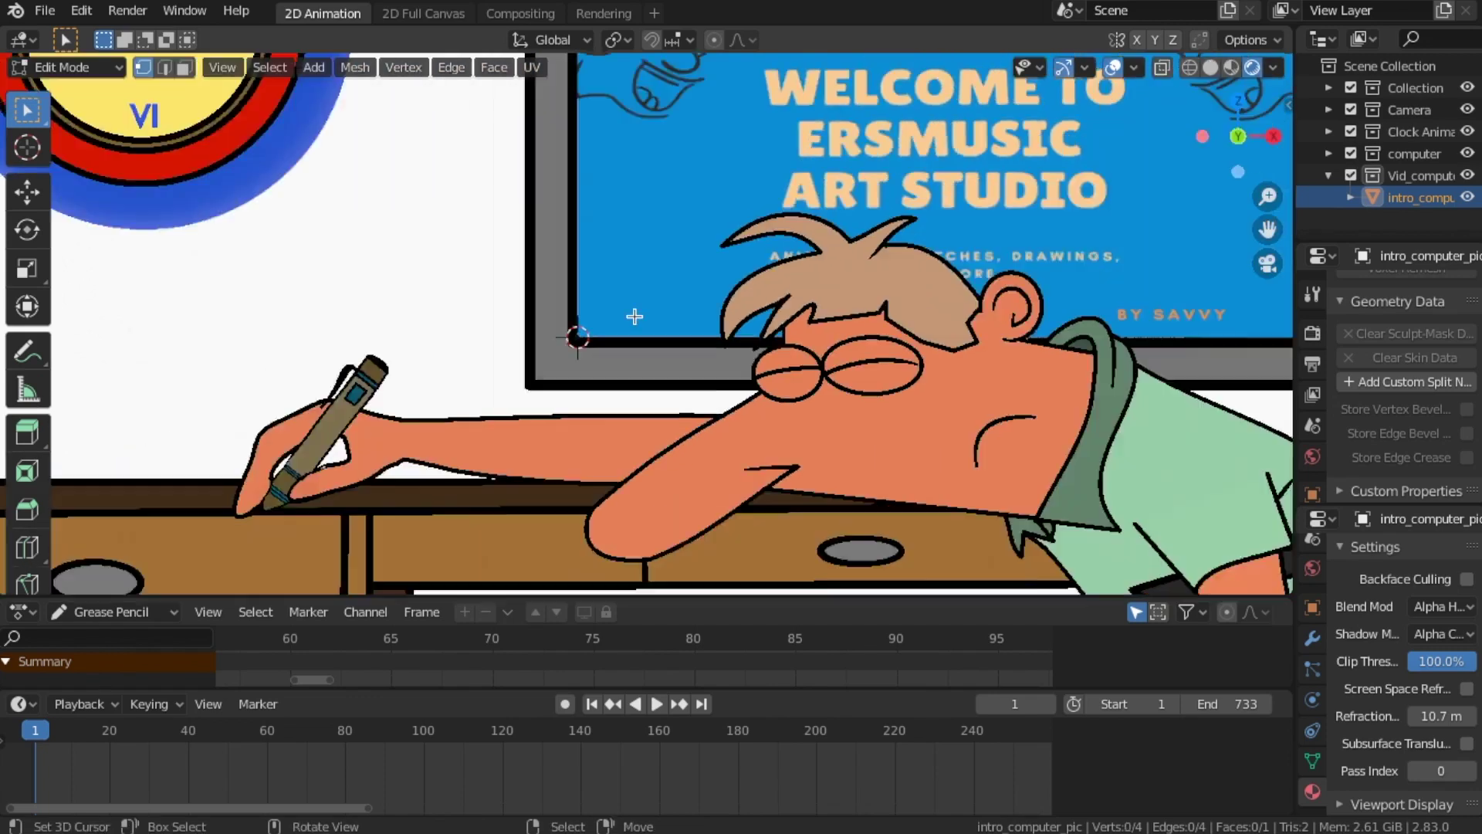
scroll(962, 298, "down", 5)
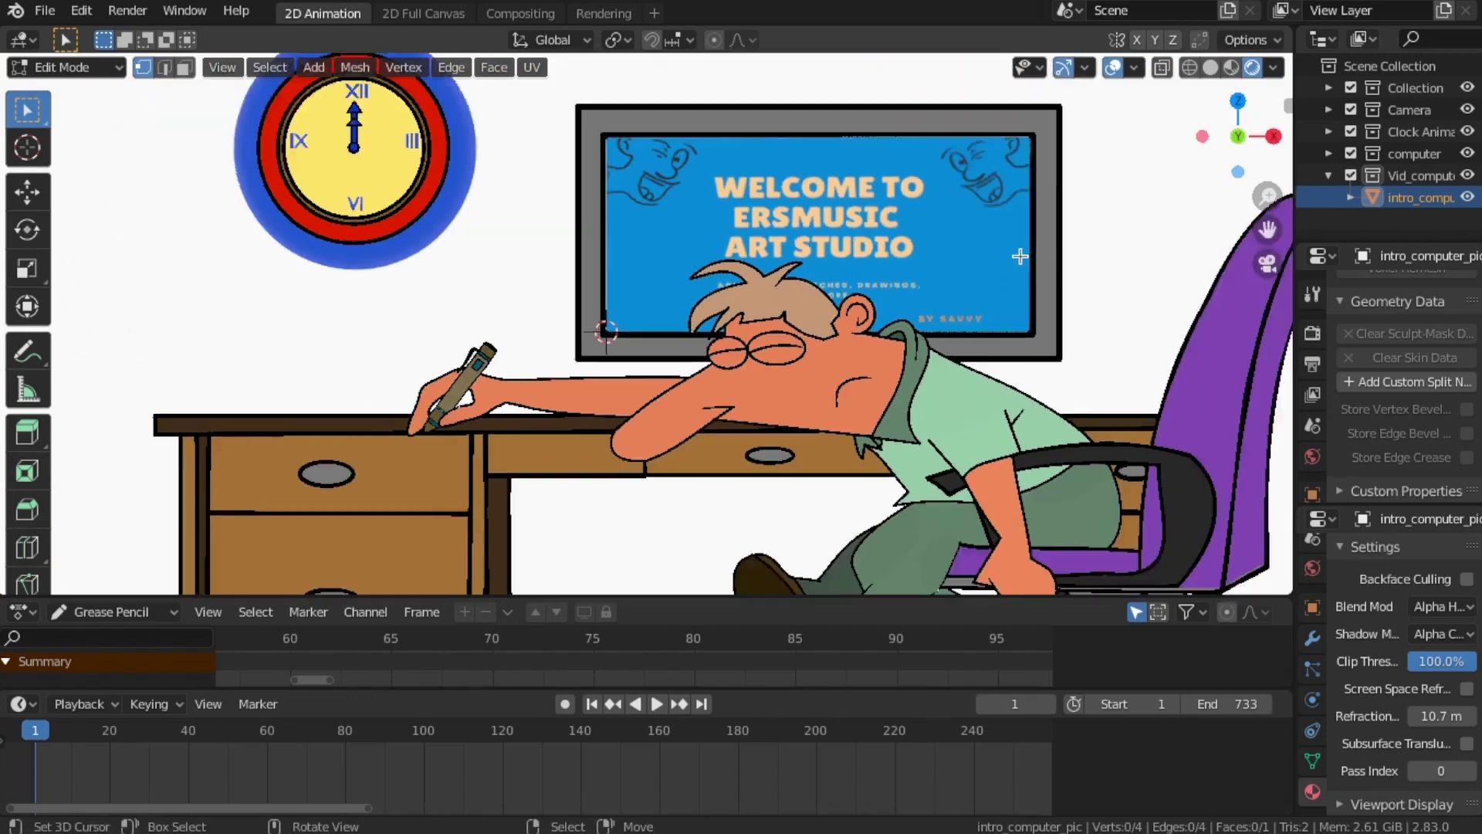
scroll(1019, 258, "up", 1)
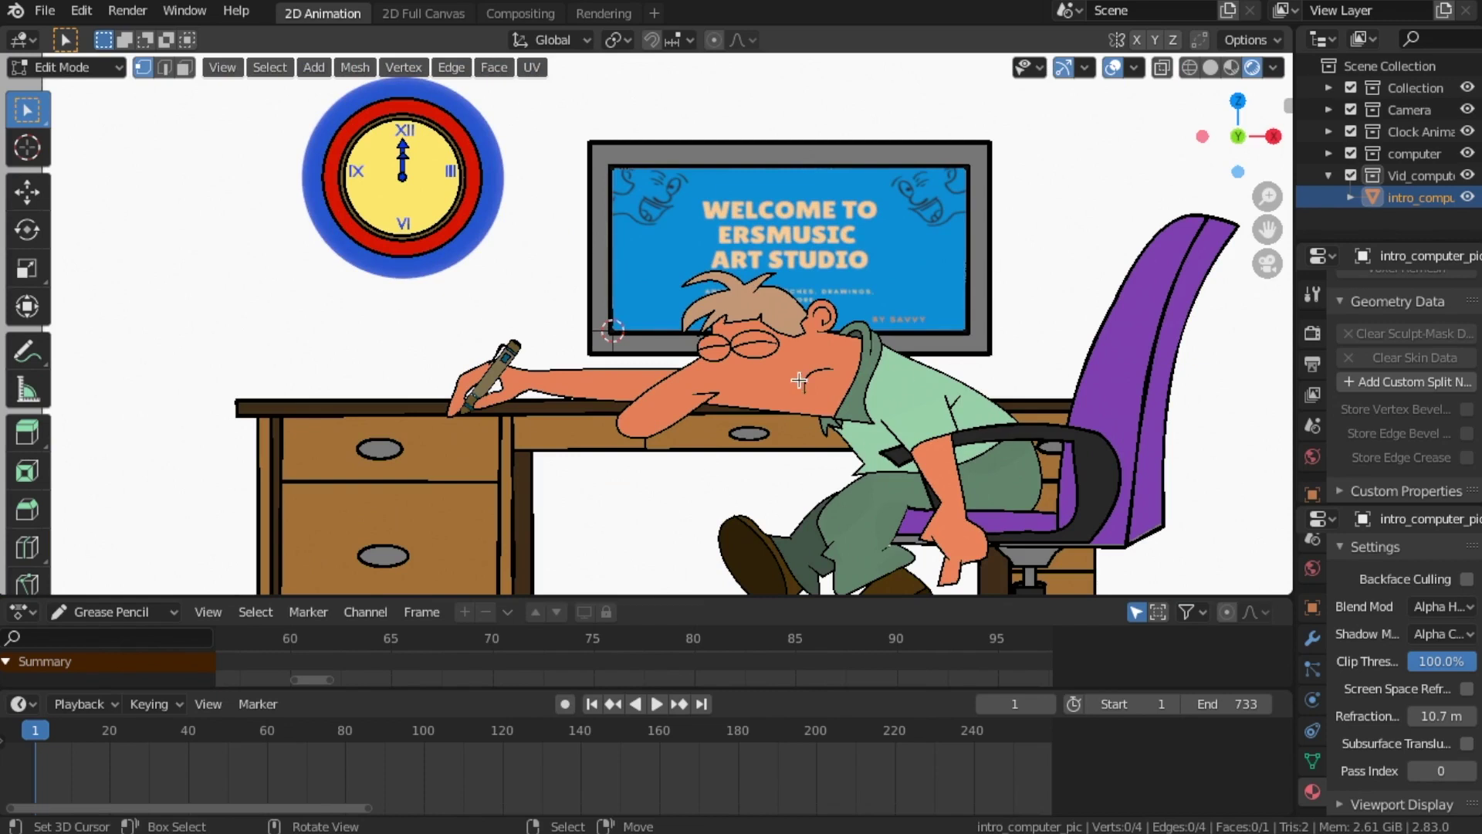
left_click(66, 67)
left_click(74, 92)
scroll(485, 303, "up", 1)
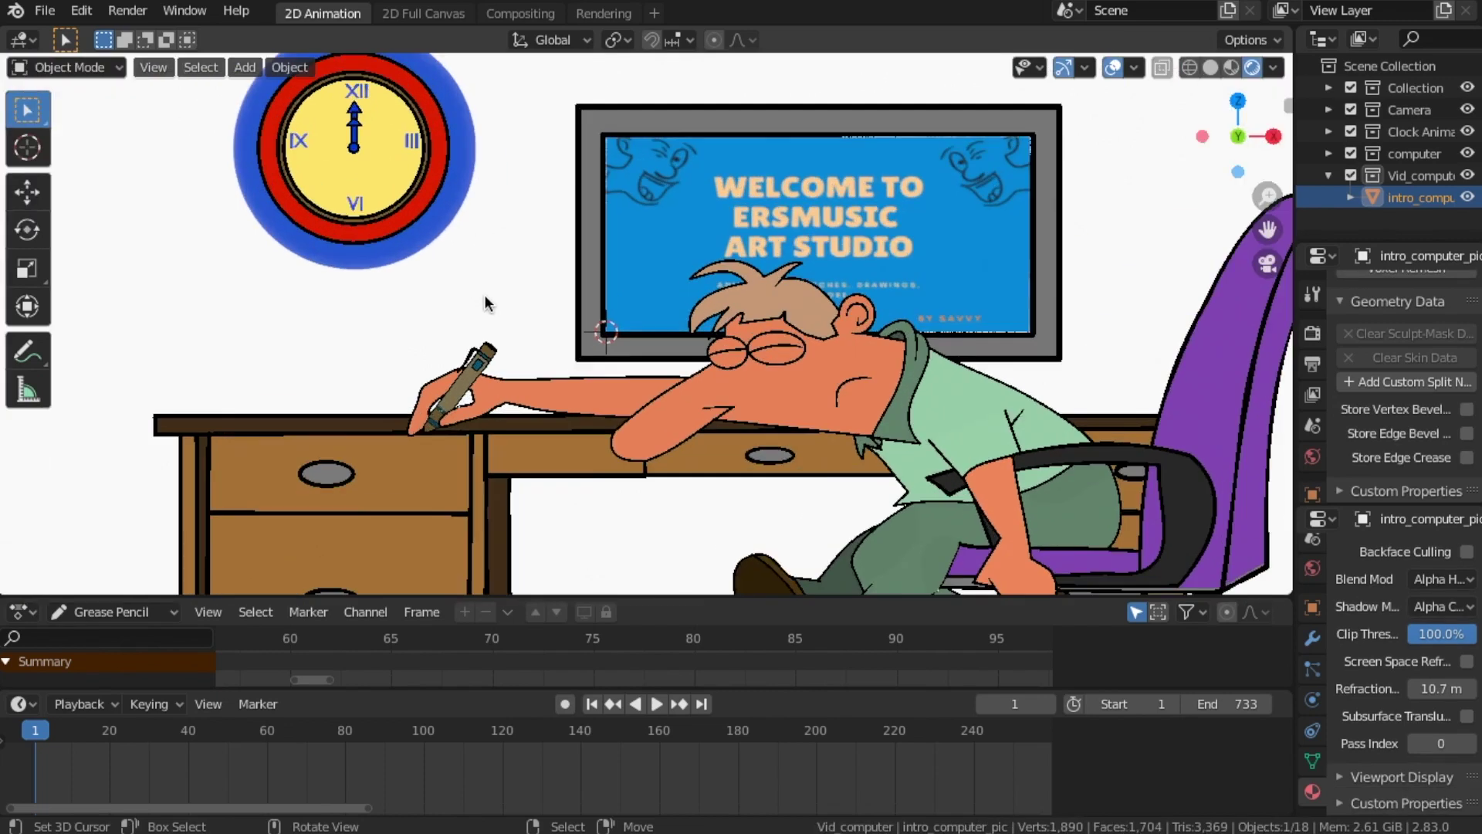
scroll(486, 302, "down", 1)
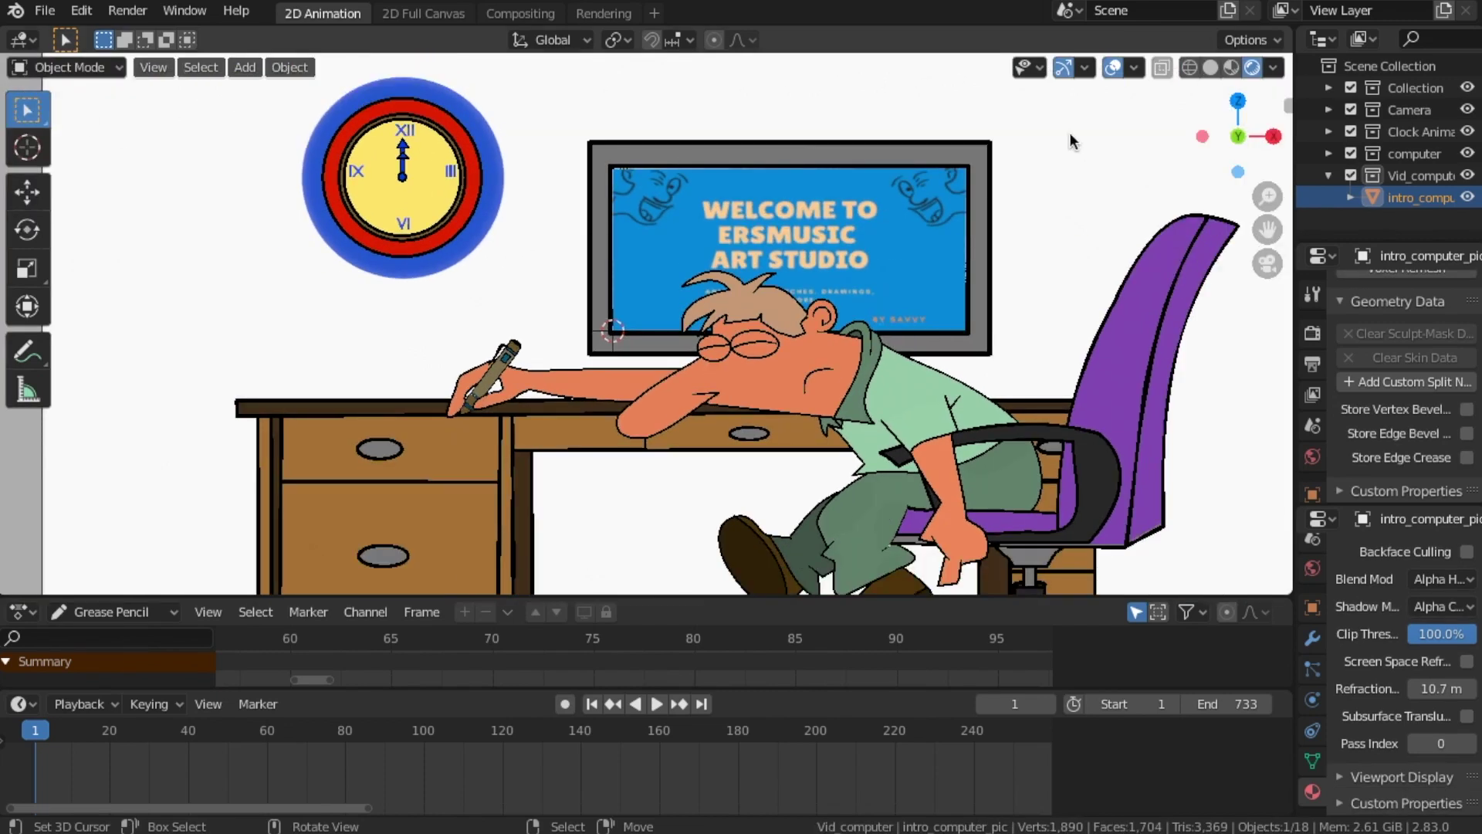
left_click(1135, 68)
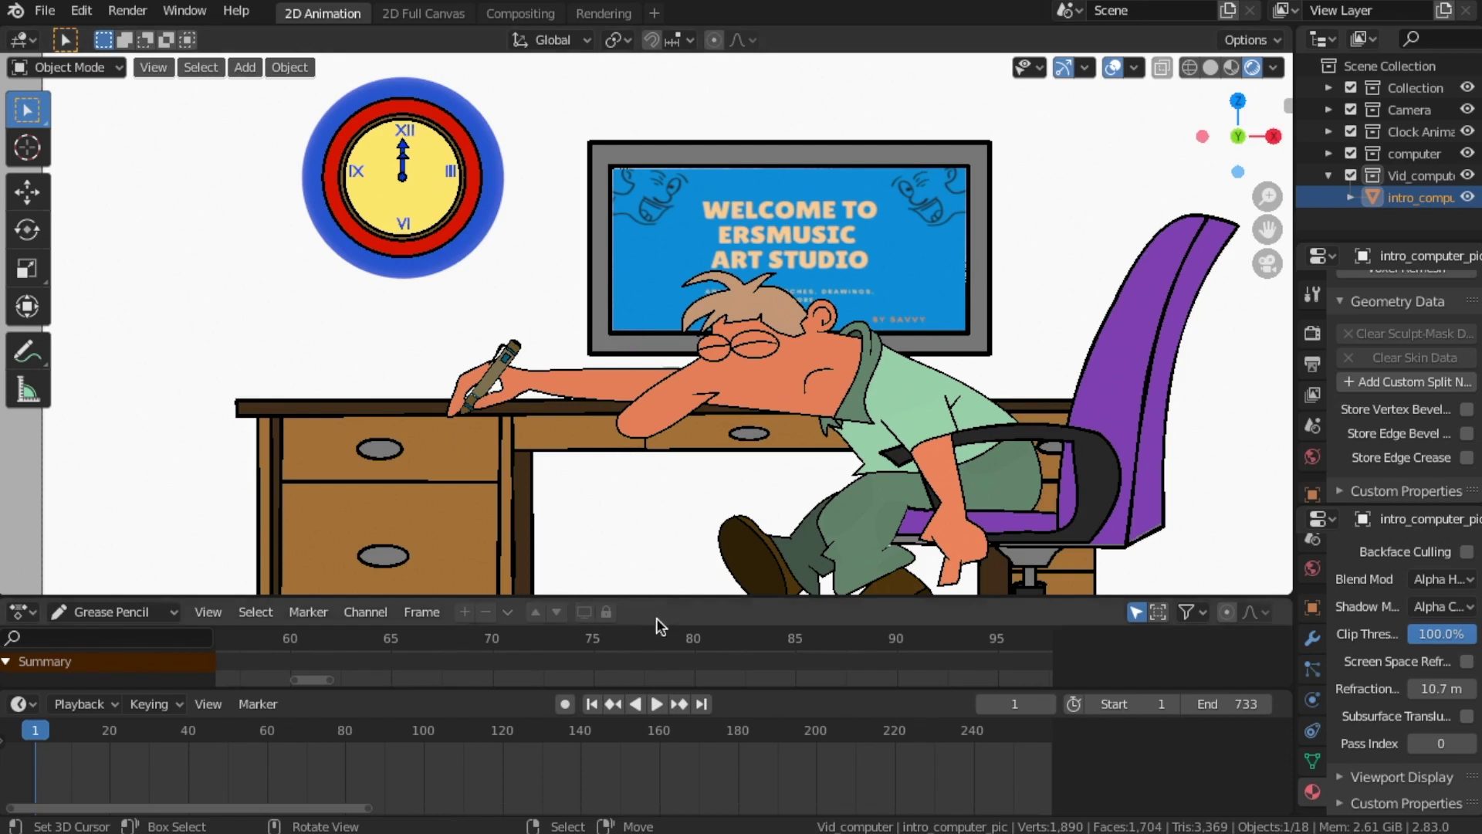
Preview the animation and save the project as SleepyMan_2.83.blend.
left_click(657, 704)
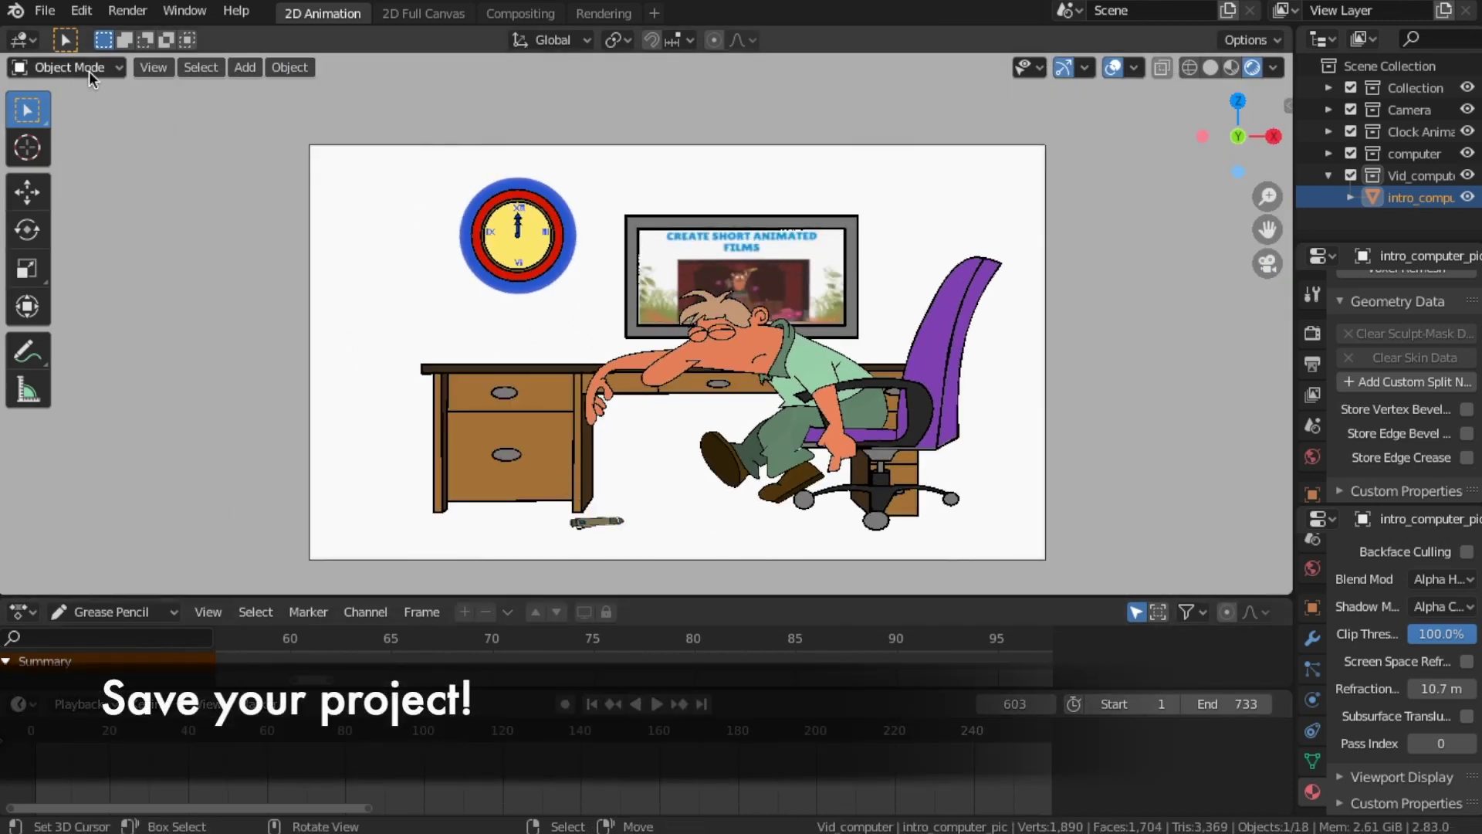
left_click(45, 10)
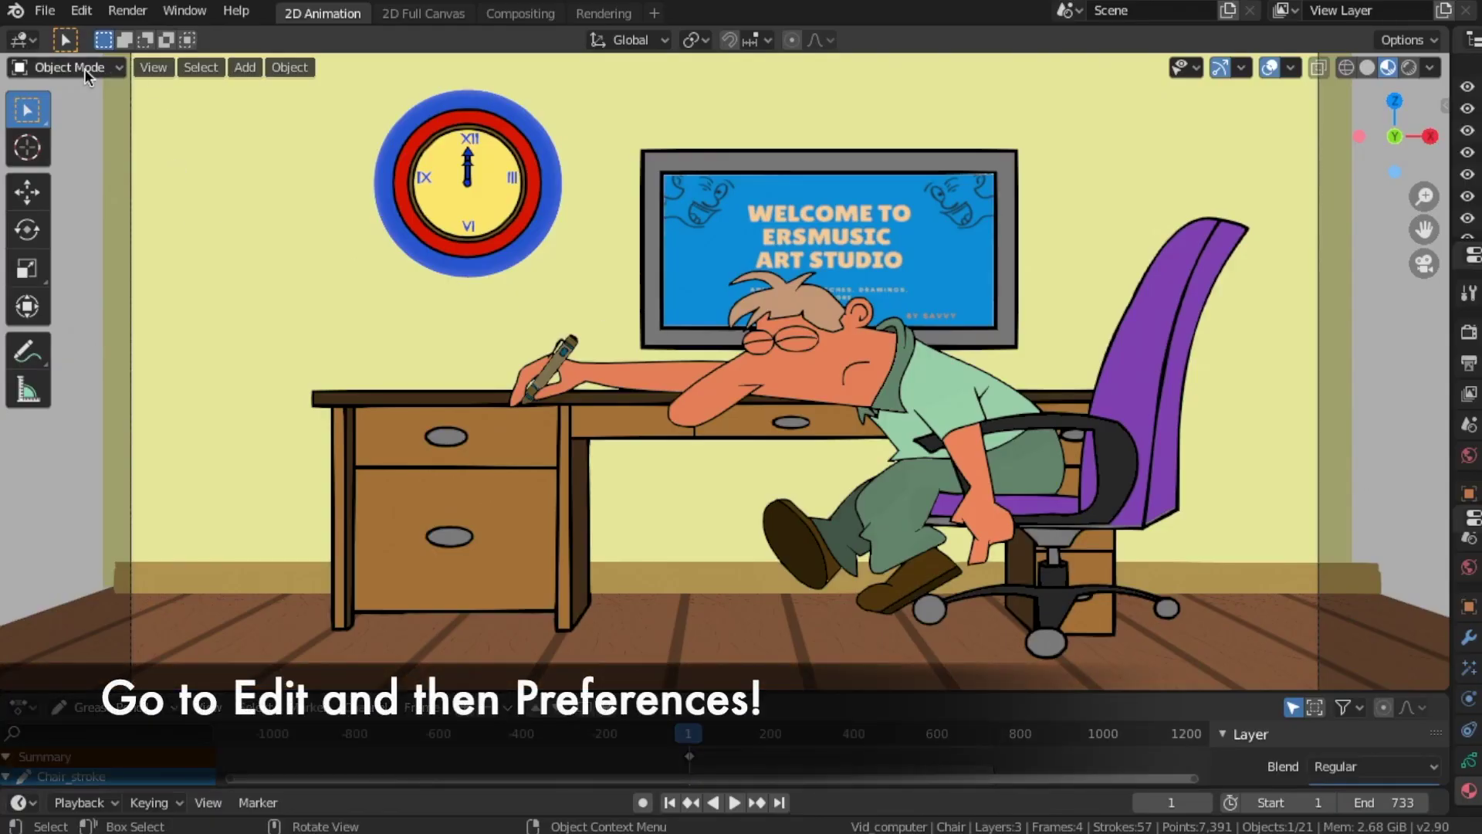
left_click(81, 13)
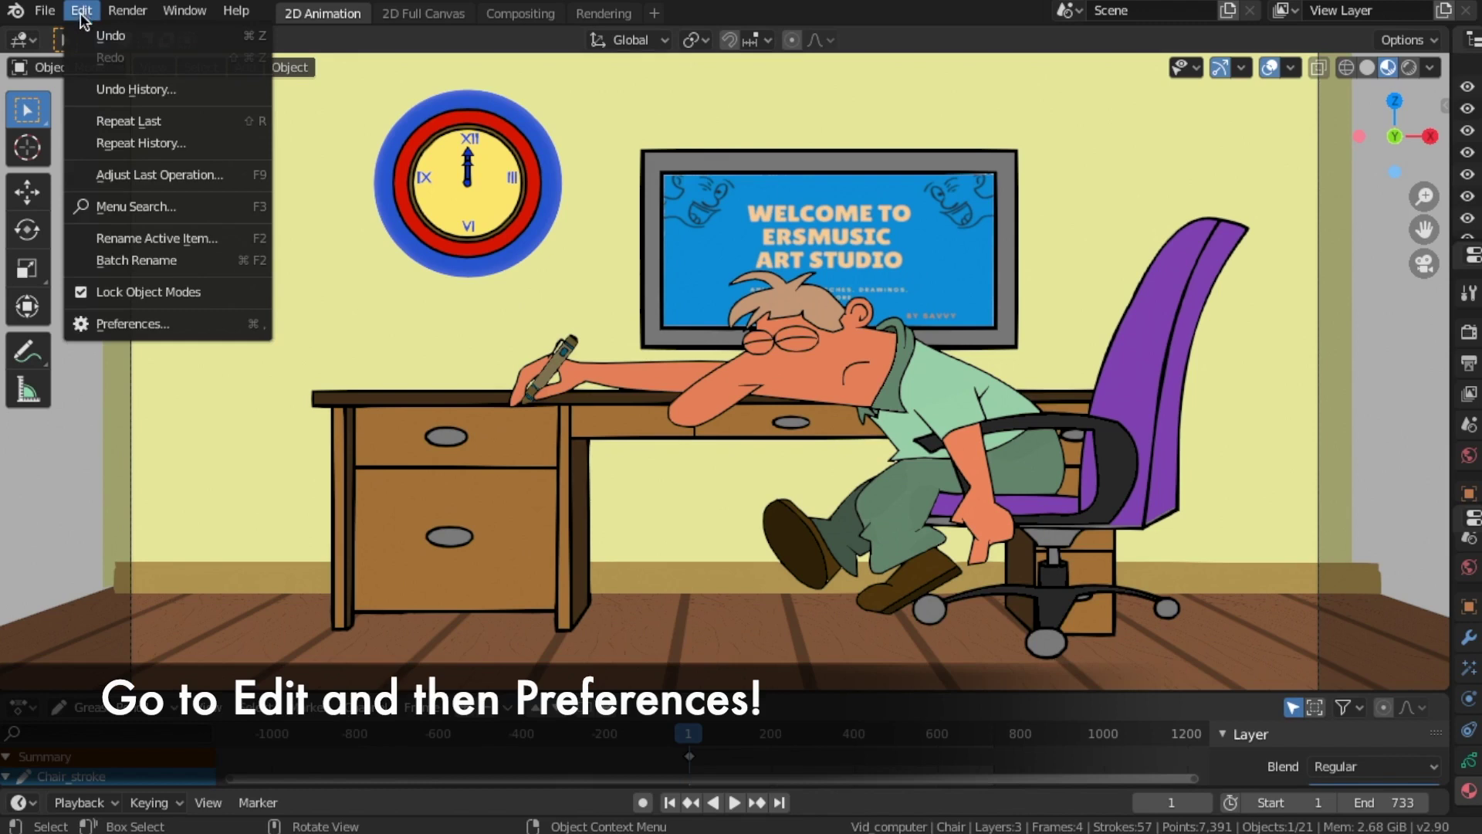
Enable the Camera: Add Camera Rigs add-on via a 'camer' search and save preferences.
left_click(116, 323)
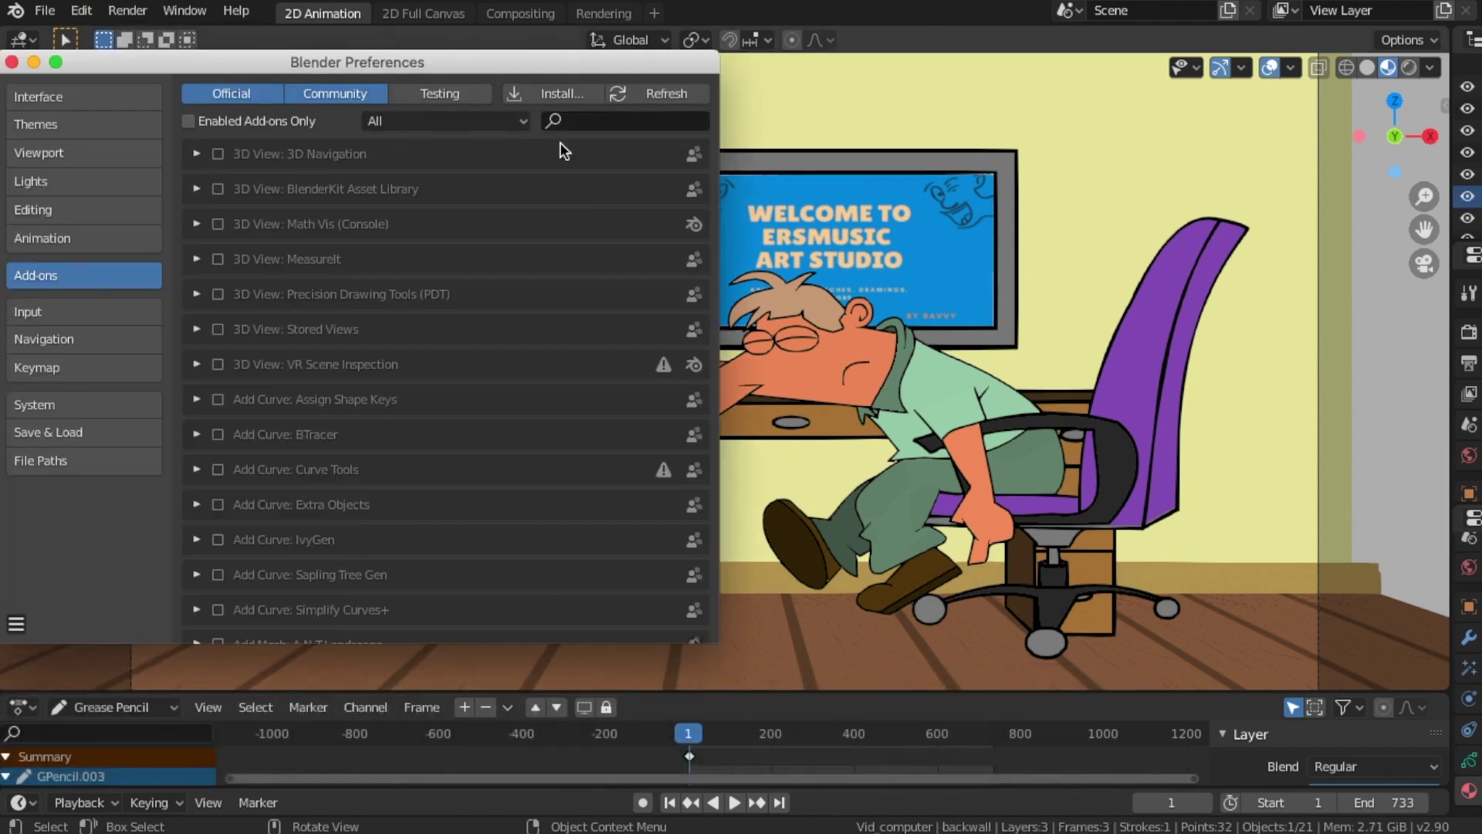
left_click(589, 124)
type("camer")
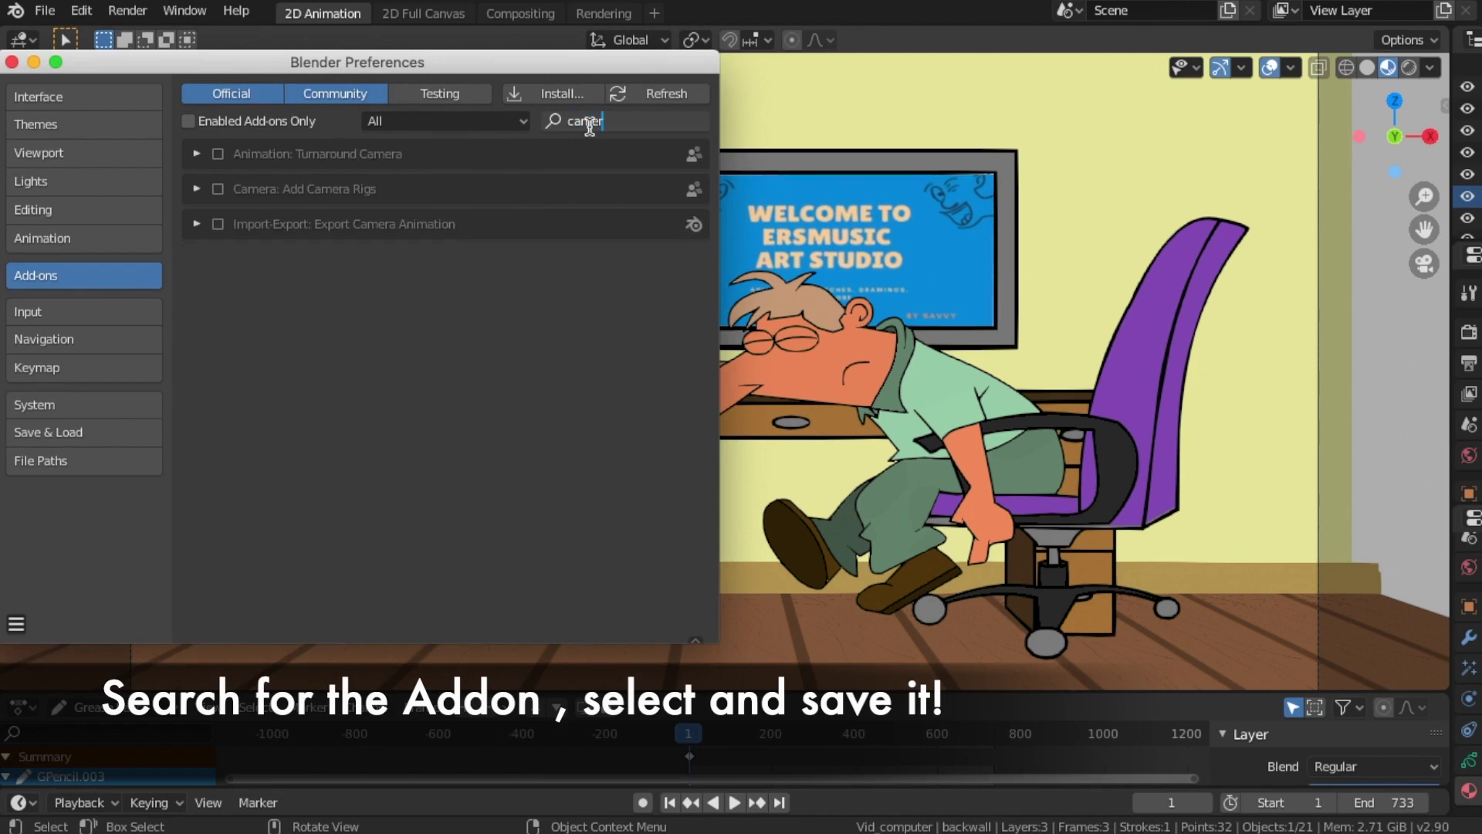
left_click(235, 202)
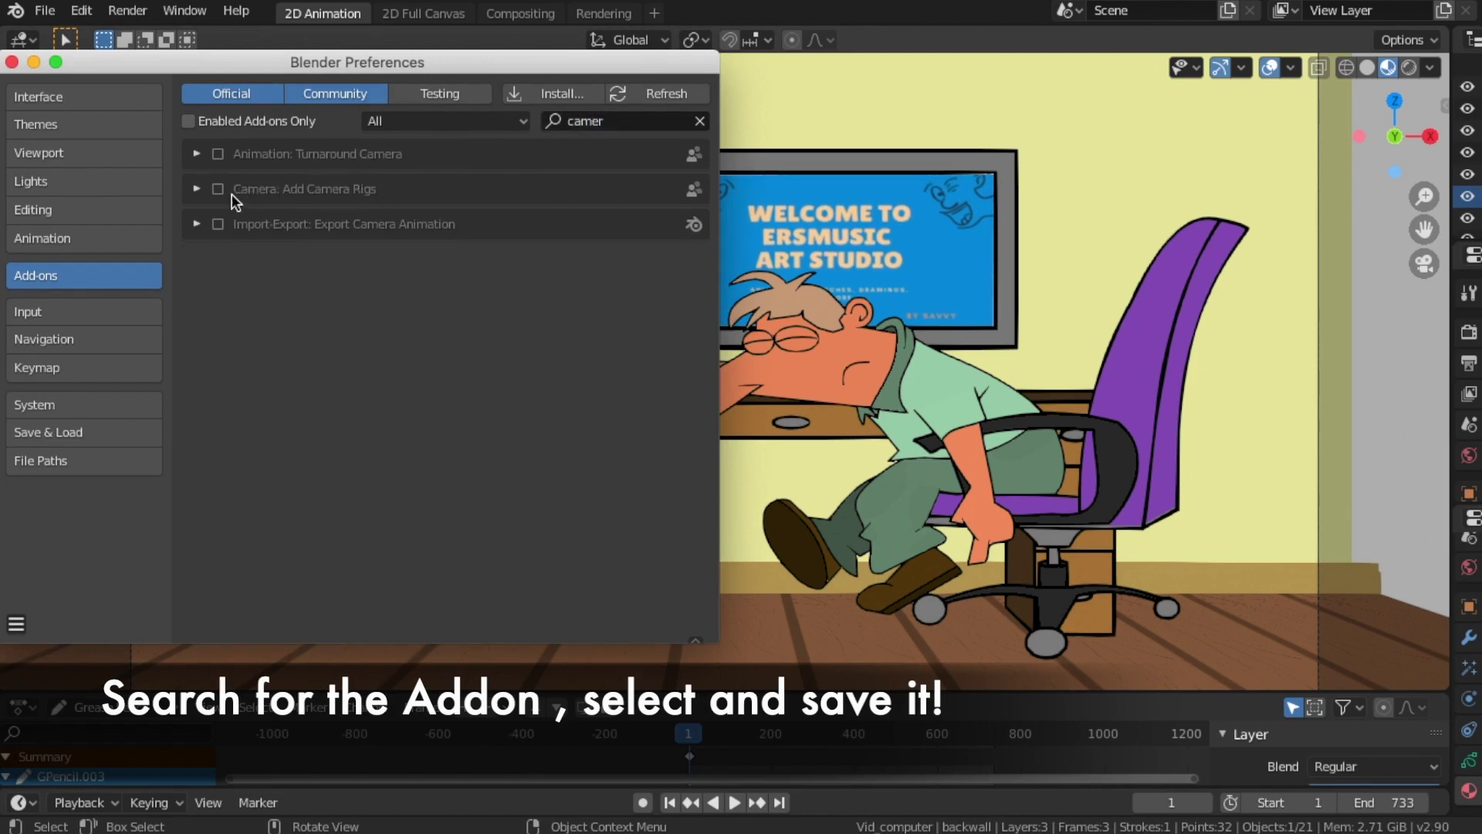
left_click(219, 190)
left_click(17, 622)
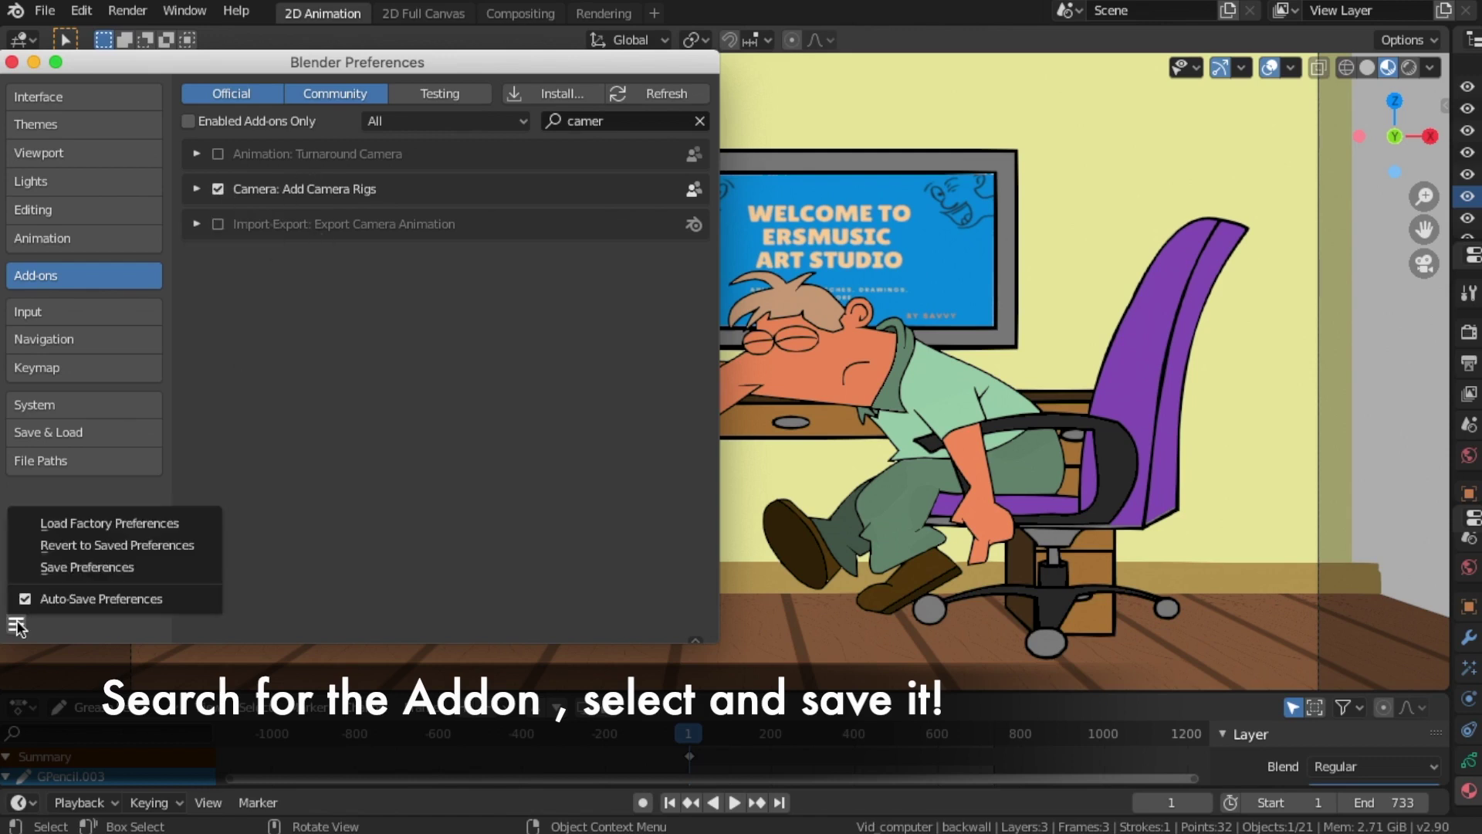
left_click(110, 574)
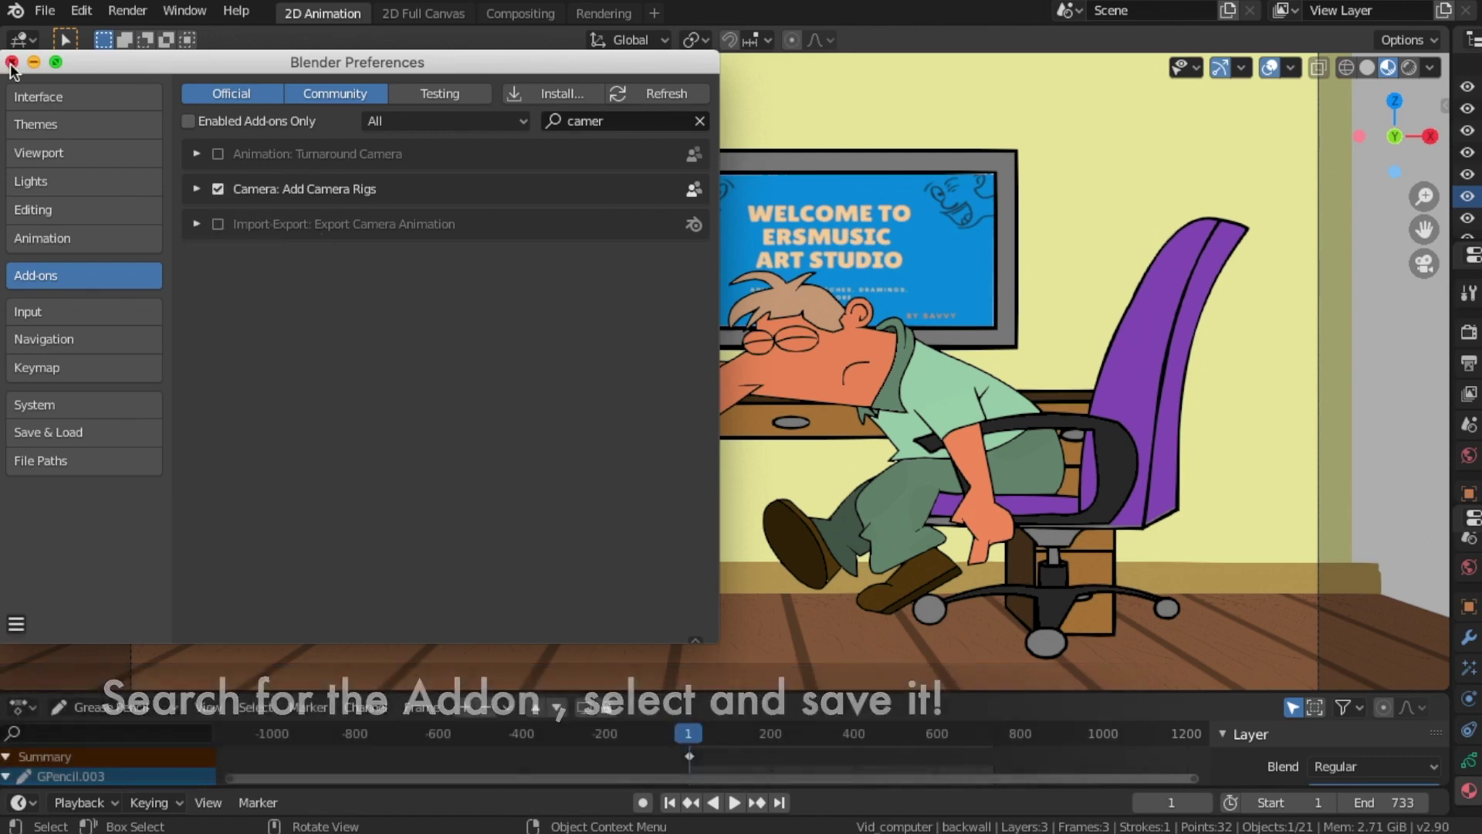
left_click(12, 62)
left_click(244, 67)
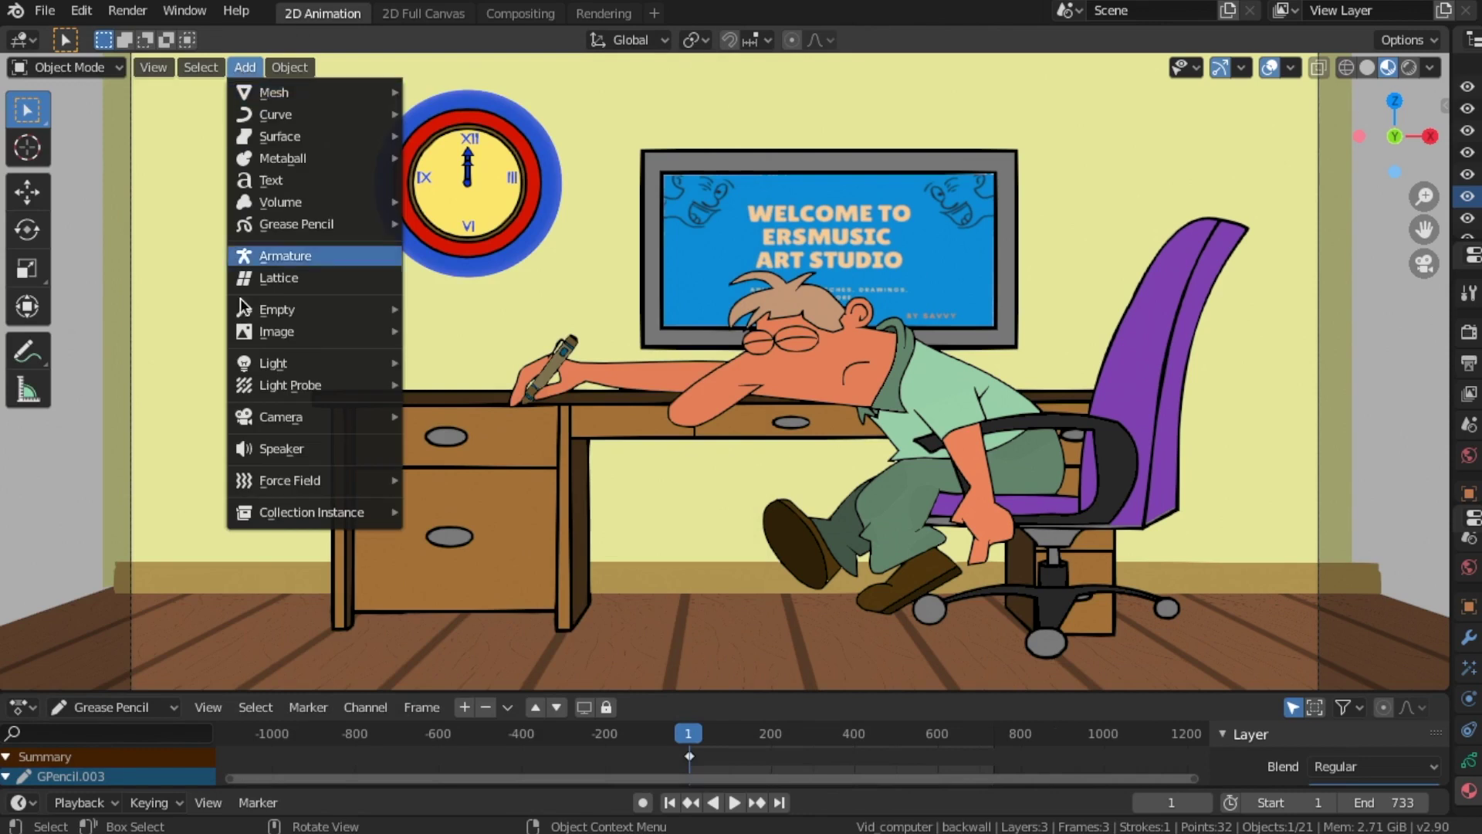
Add a 2D camera rig from the Add > Camera menu.
mouse_move(278, 417)
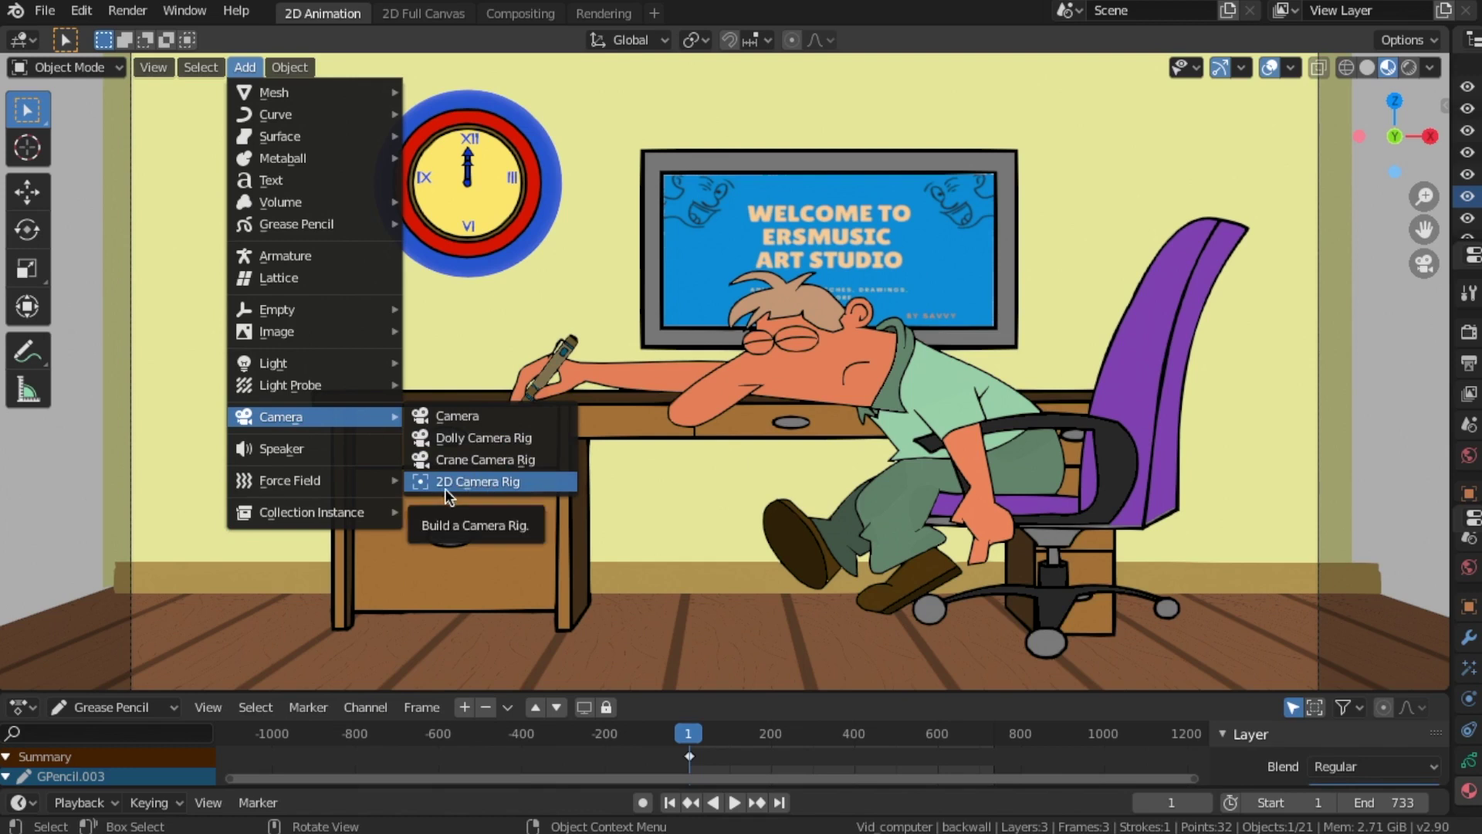
left_click(479, 481)
scroll(775, 447, "down", 3)
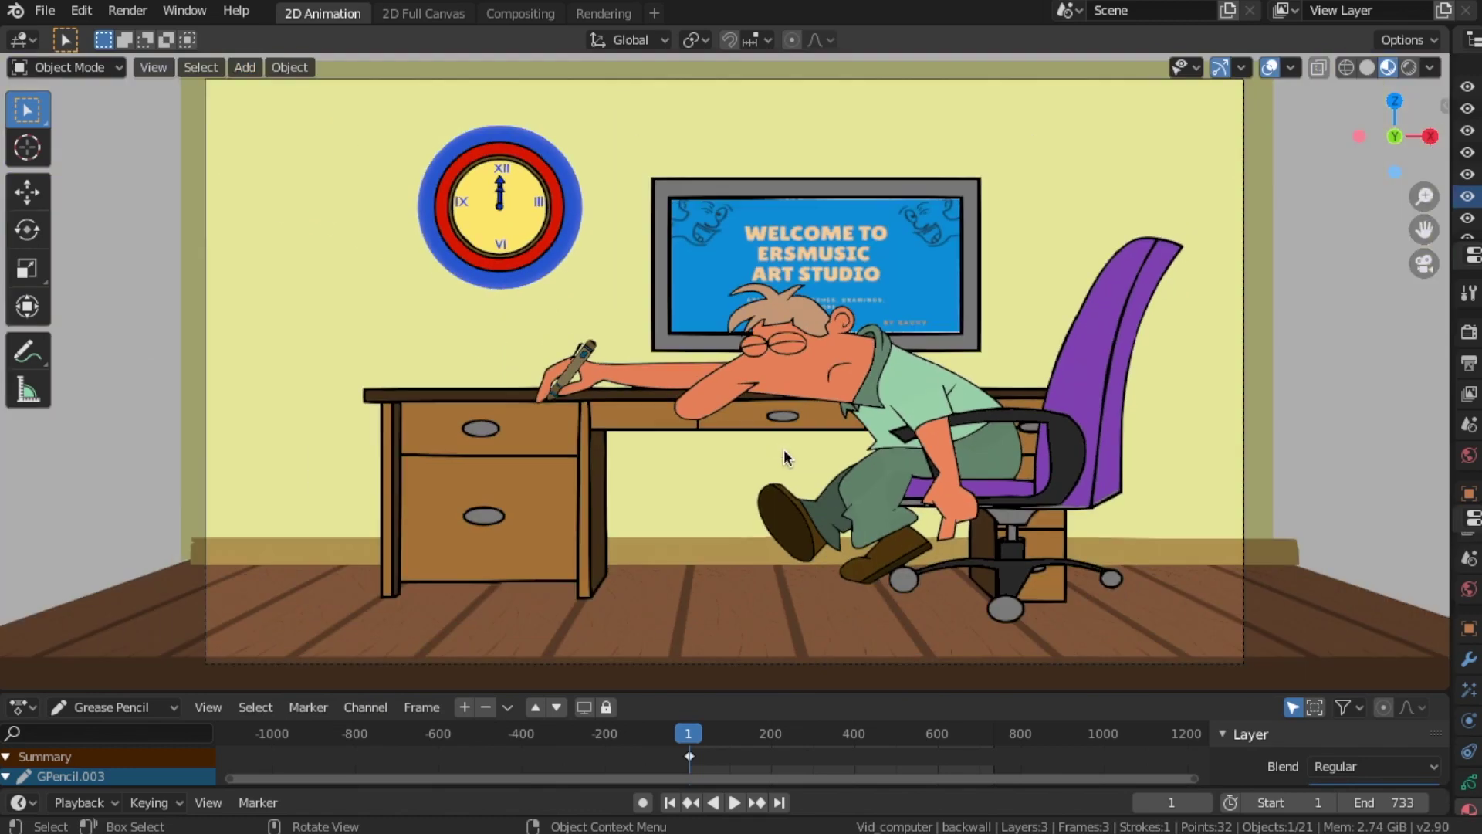
Orbit out to see the whole office set and select its existing camera.
middle_click_drag(757, 433, 891, 440)
scroll(892, 440, "down", 4)
scroll(1161, 403, "down", 3)
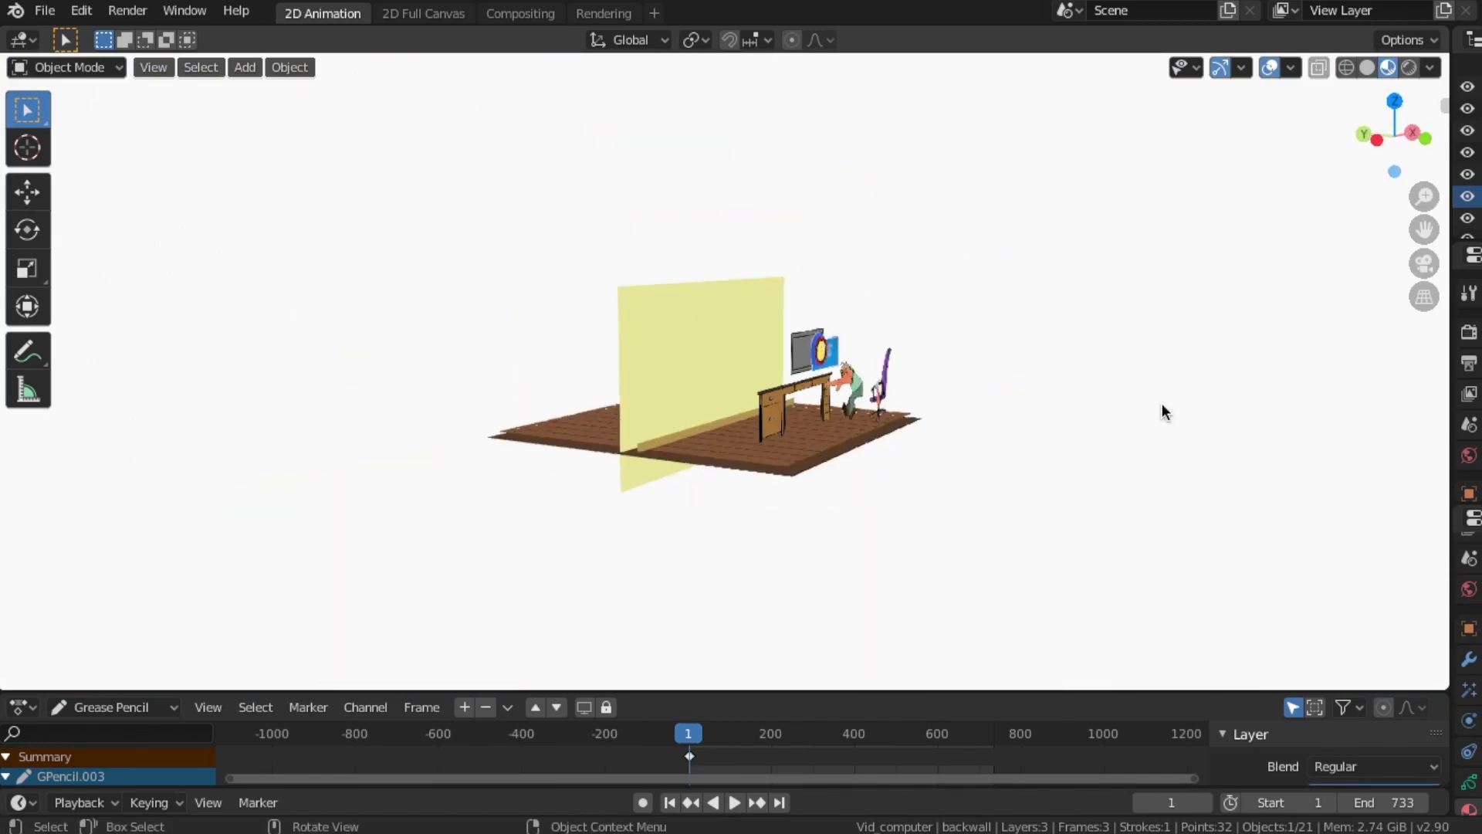
middle_click_drag(1161, 403, 1166, 415)
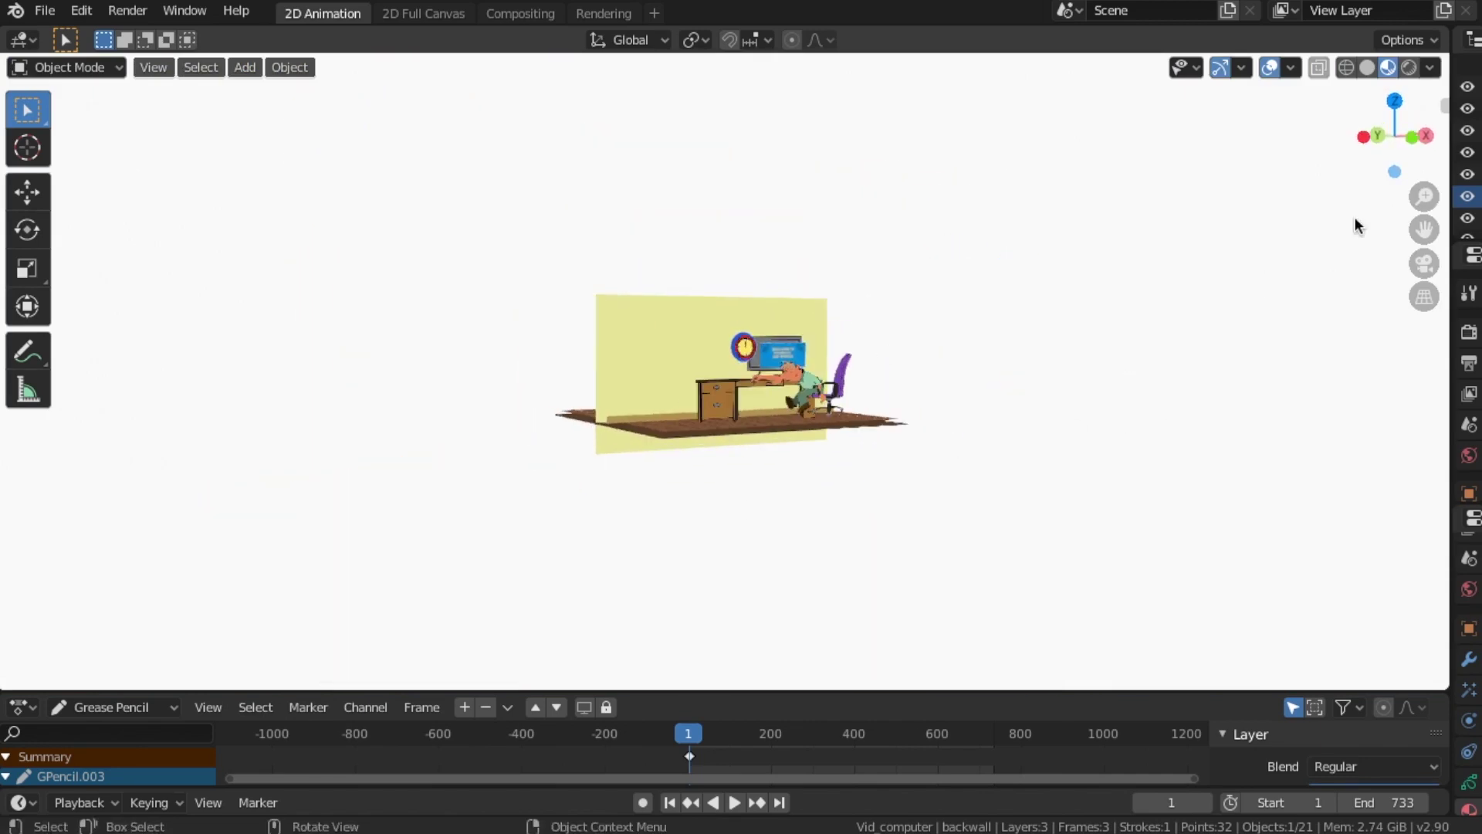
left_click(1290, 67)
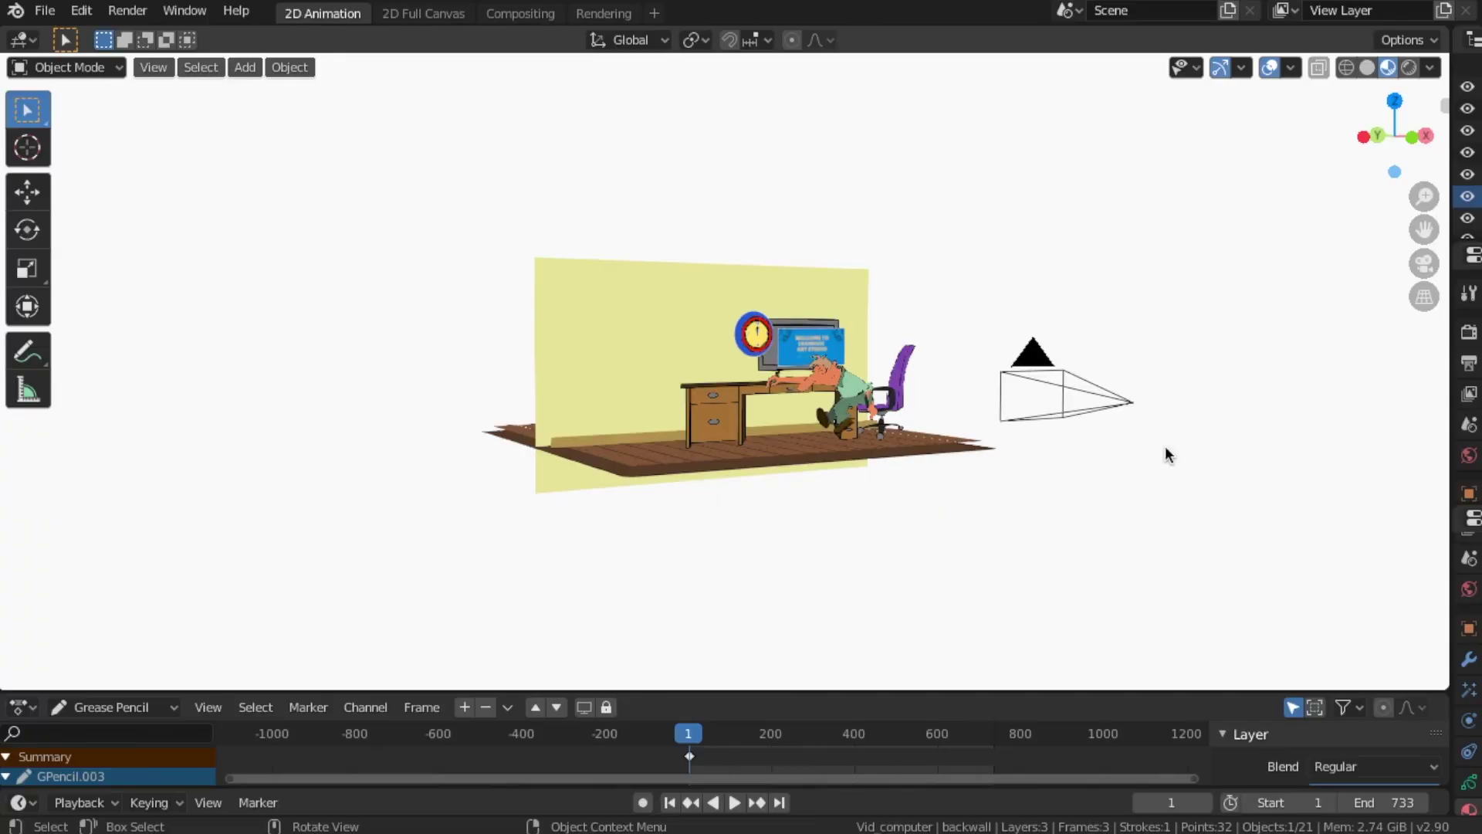
left_click(1084, 411)
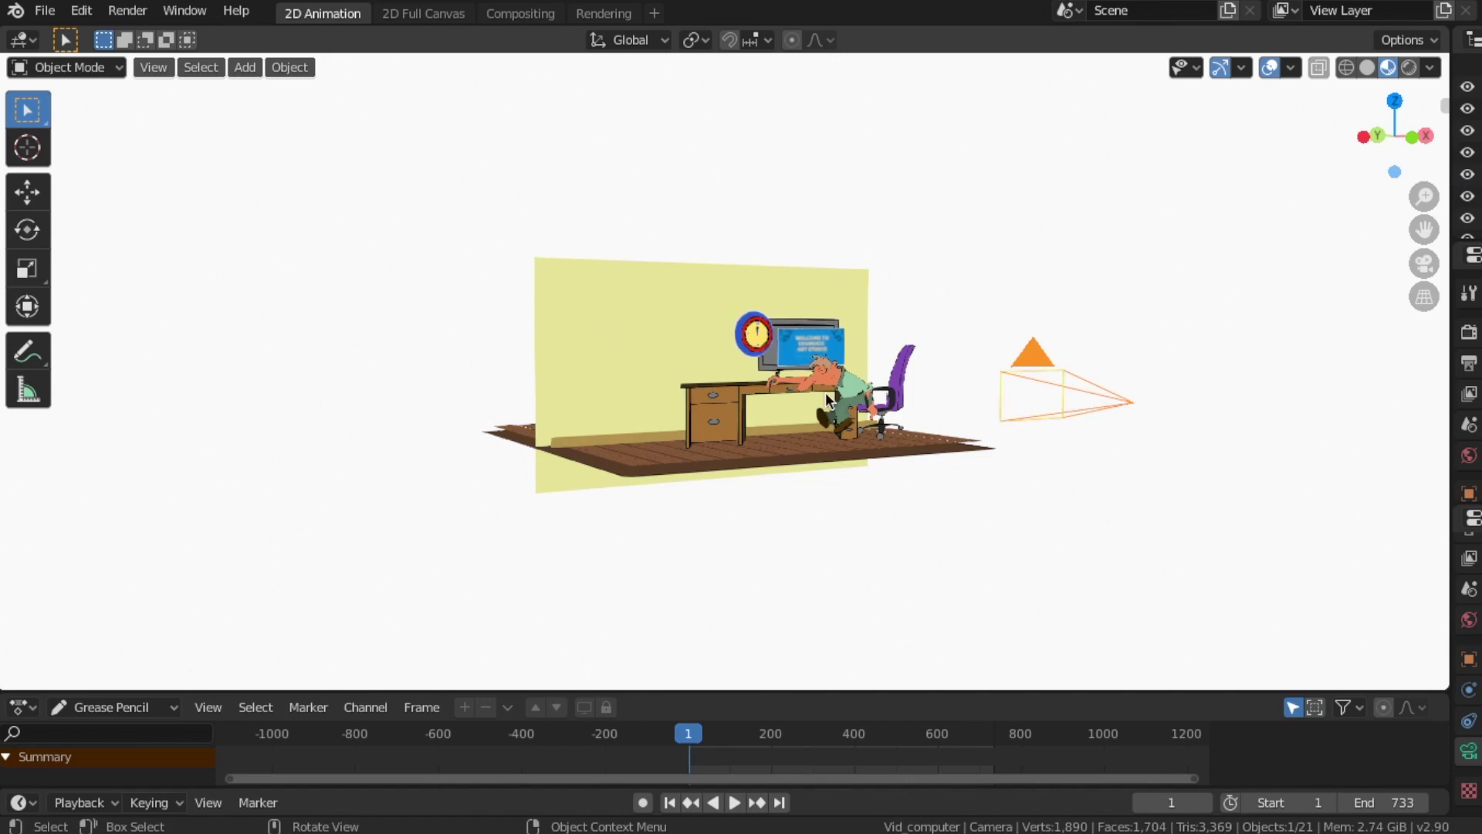
Snap the 3D cursor onto the selected camera with Cursor to Selected.
key("KP_0")
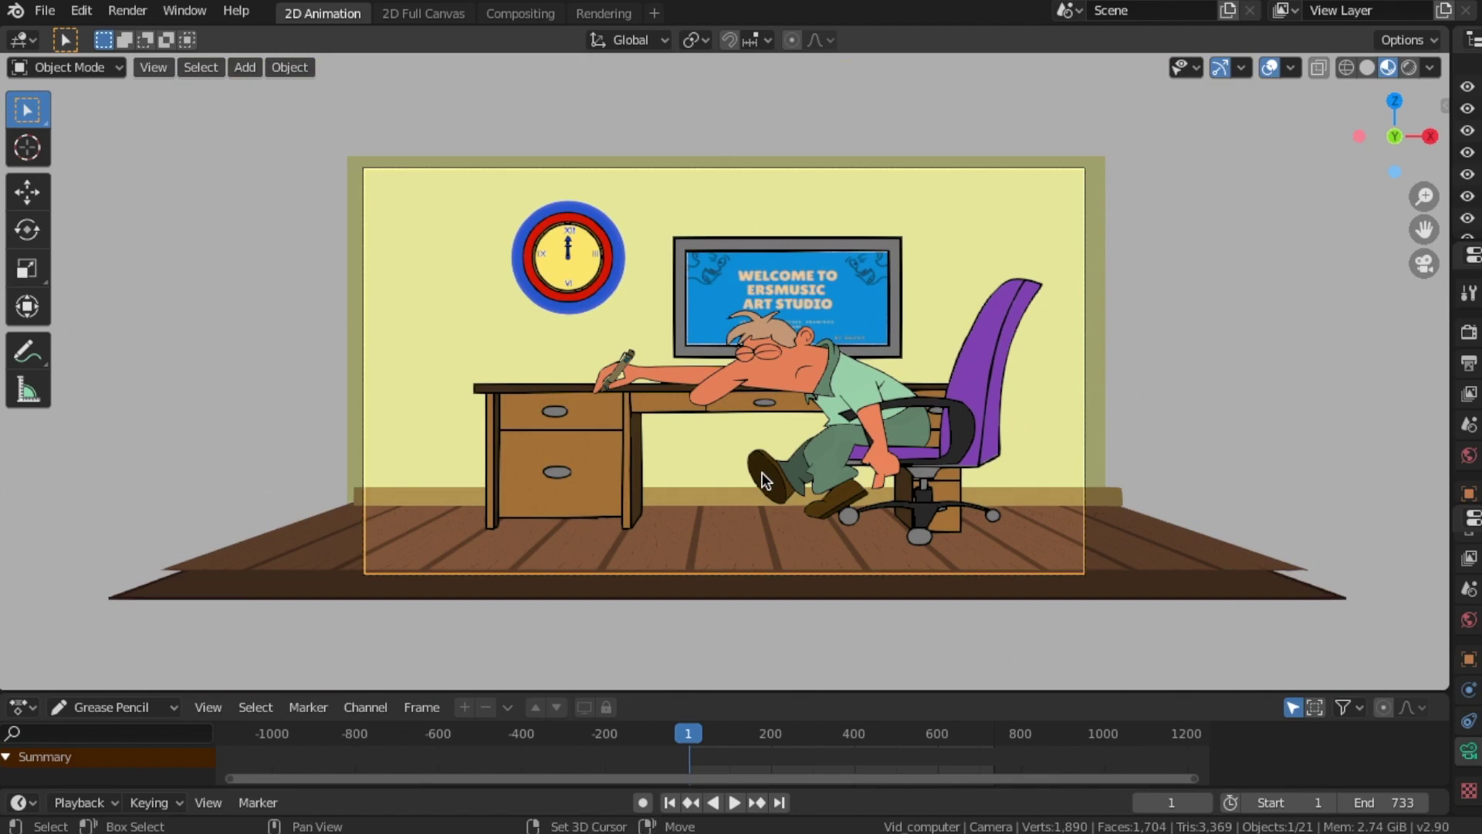
key("shift+s")
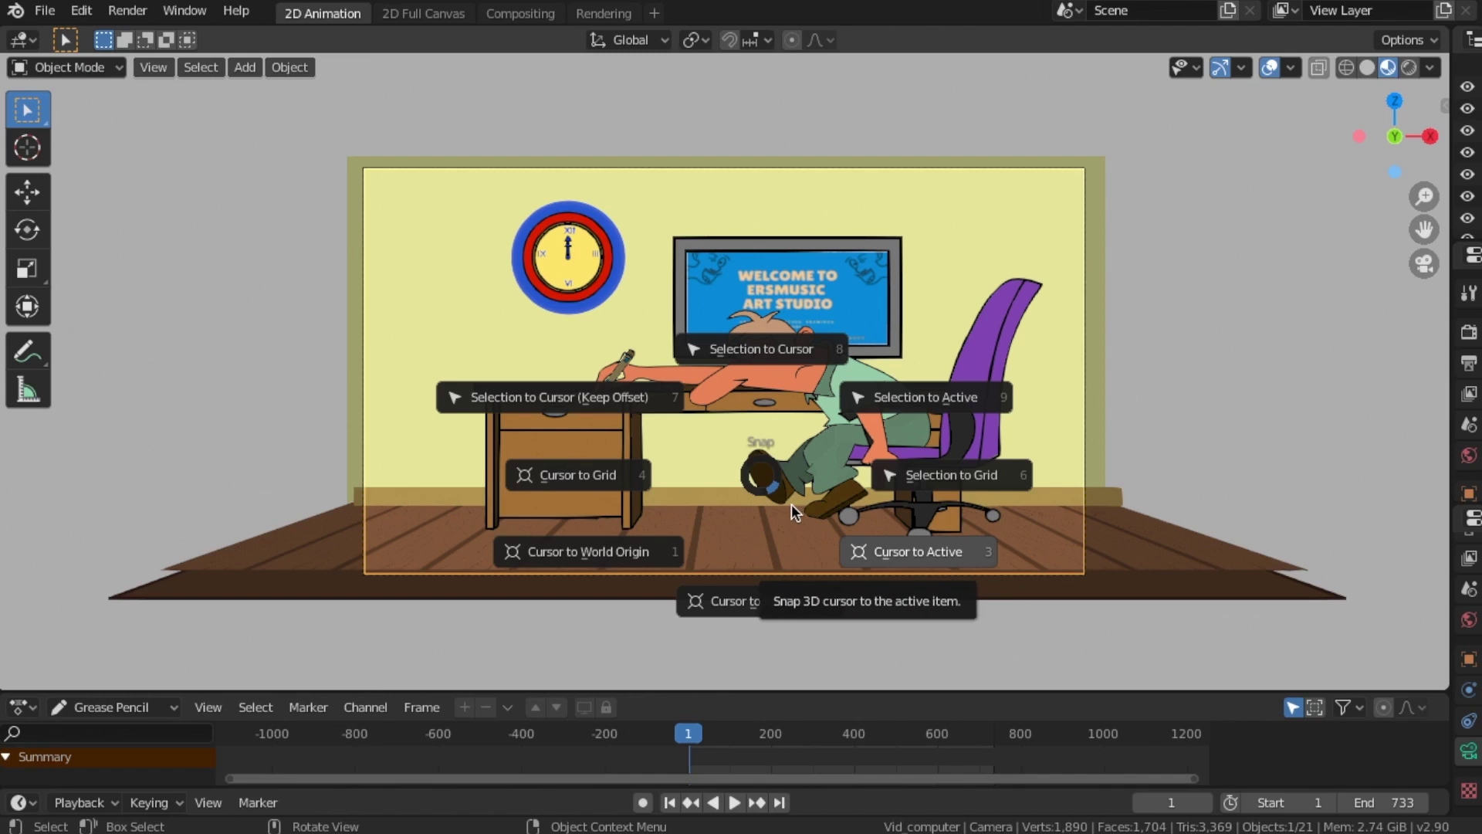
left_click(729, 610)
scroll(562, 539, "down", 6)
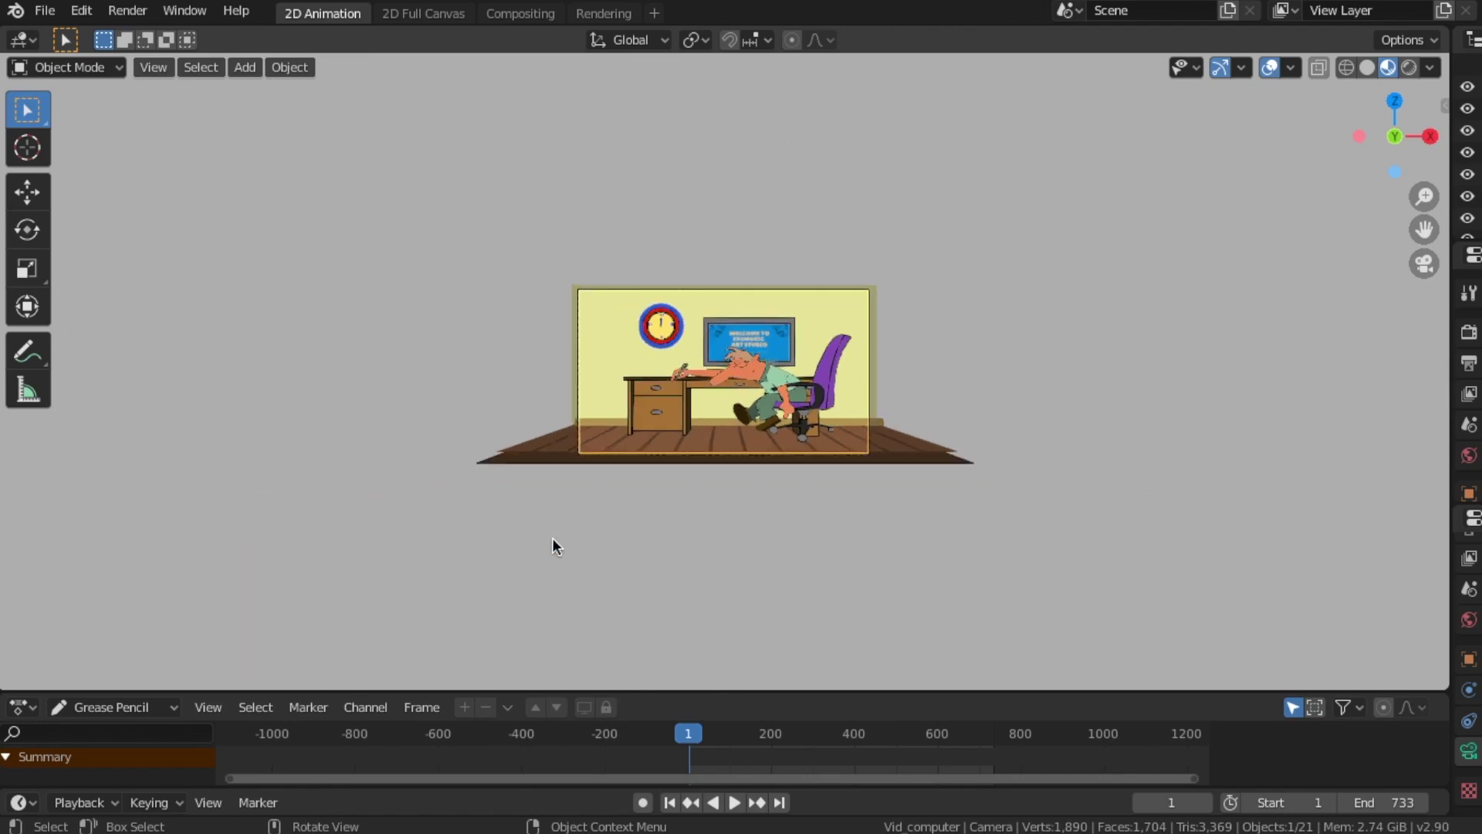
middle_click_drag(553, 537, 714, 562)
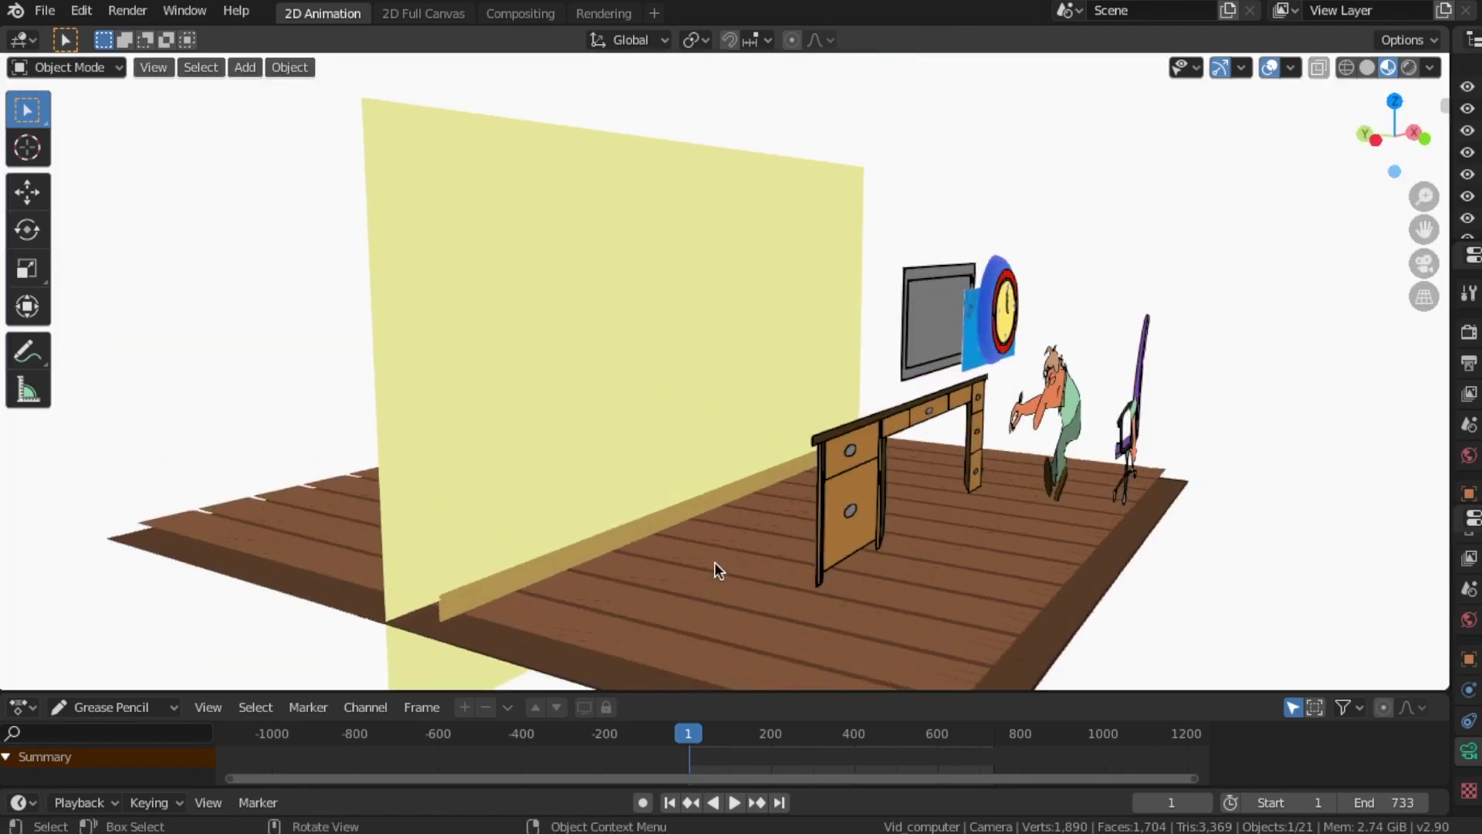
scroll(712, 562, "down", 3)
scroll(965, 525, "up", 2)
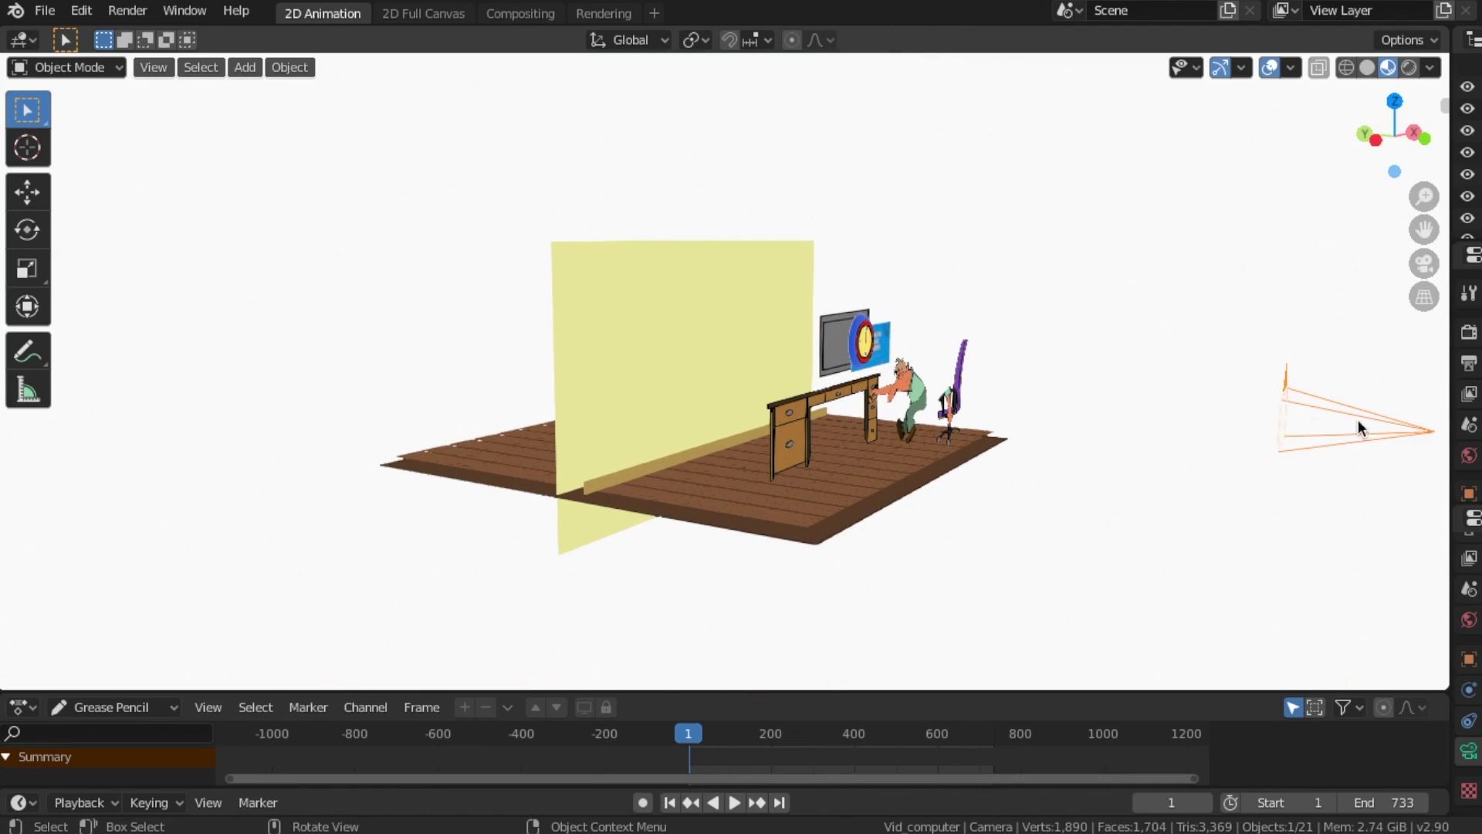
Turn on the 3D Cursor overlay and delete the old camera.
left_click(1292, 68)
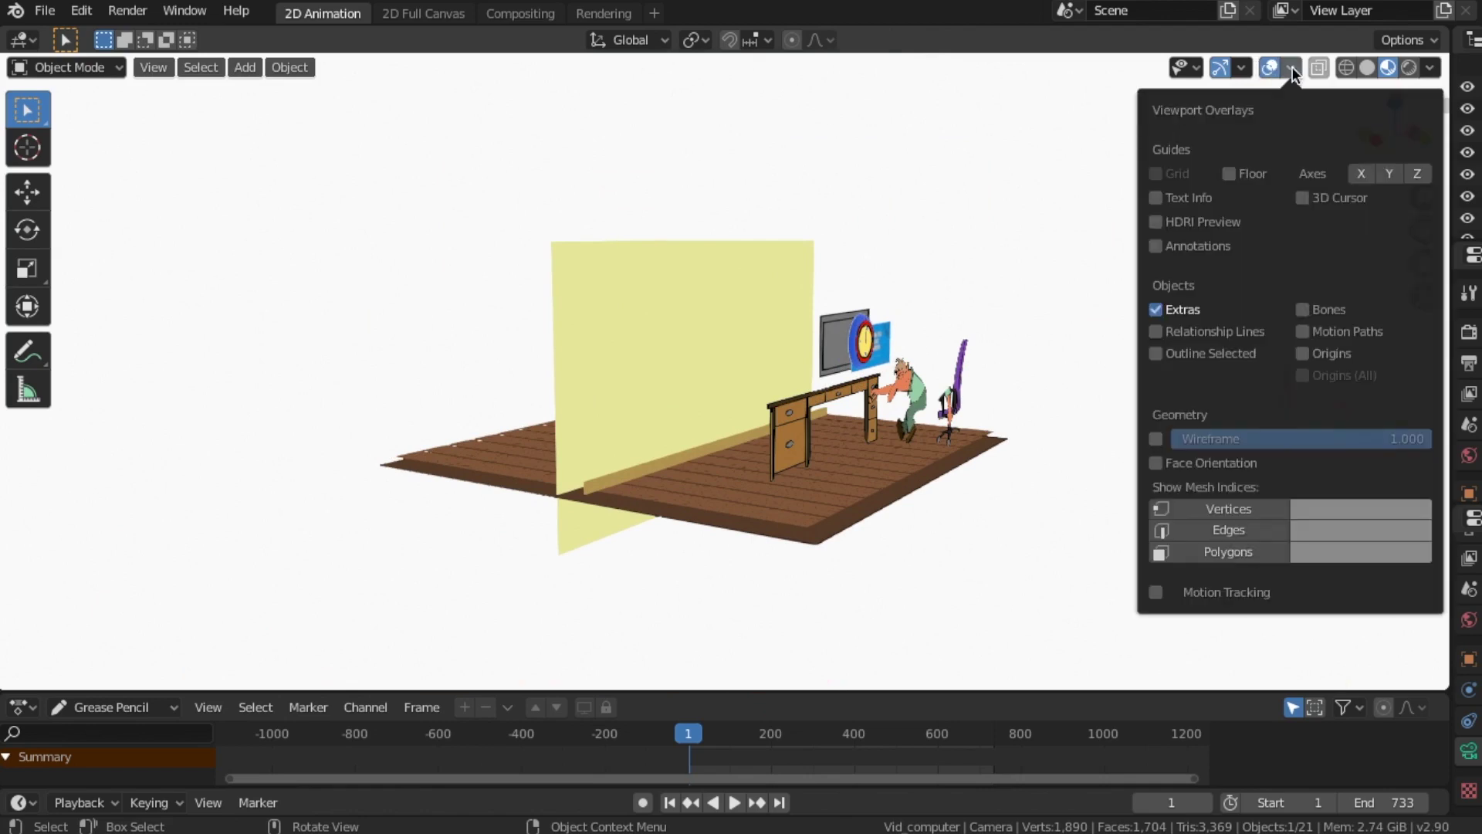
left_click(1303, 196)
scroll(1027, 425, "down", 3)
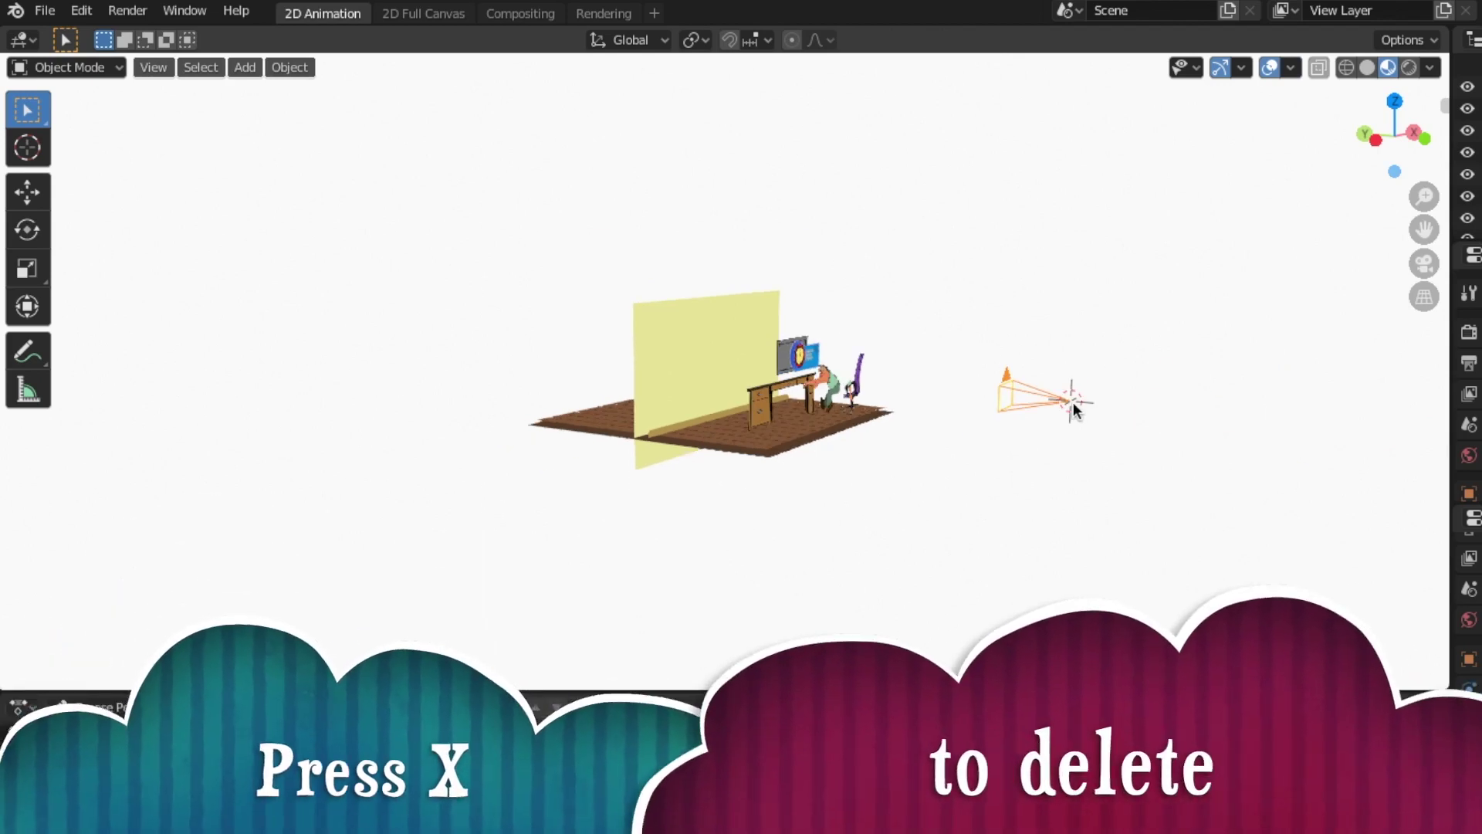
scroll(1104, 403, "up", 1)
key("x")
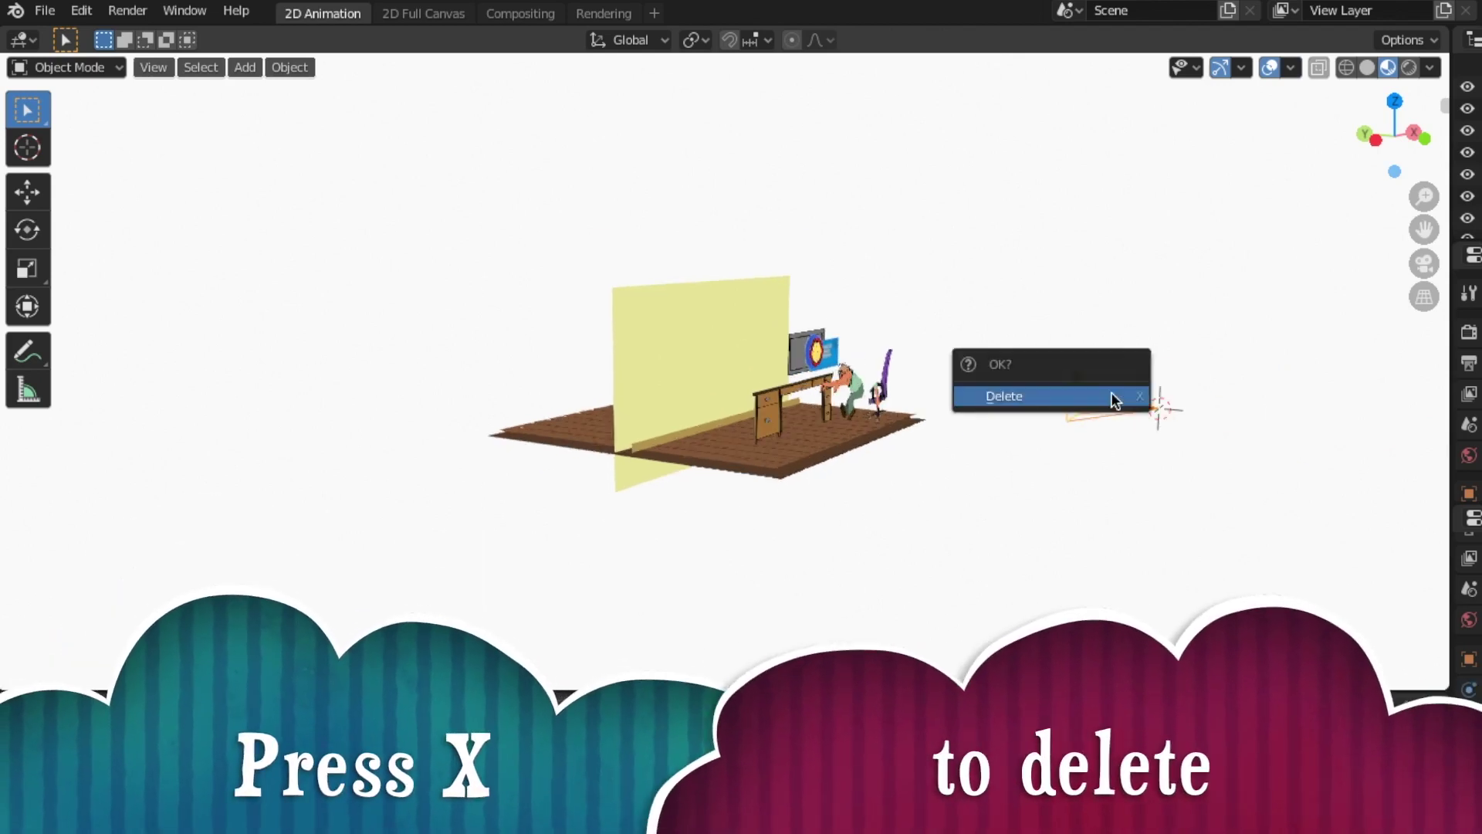
left_click(1007, 396)
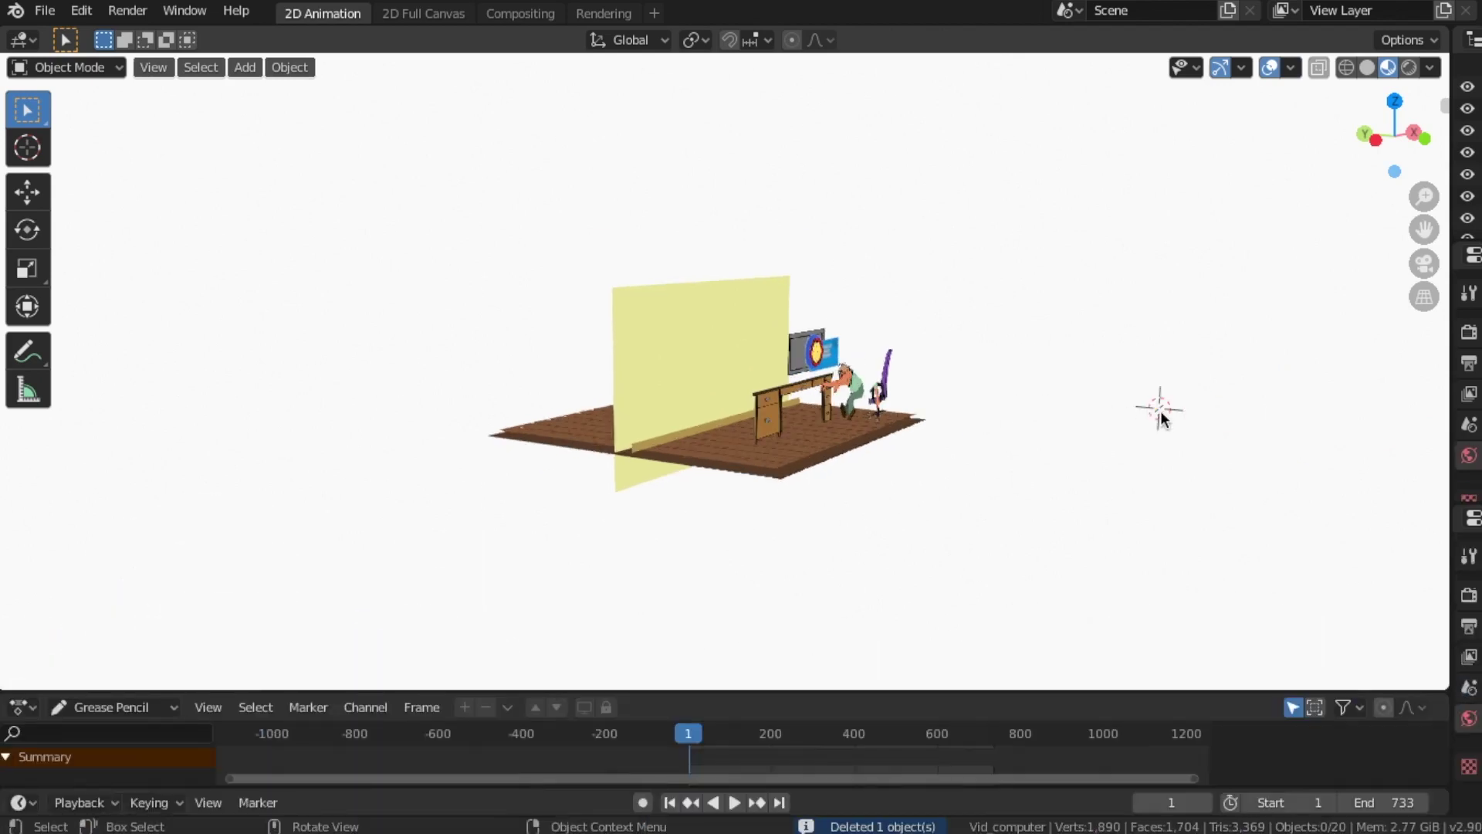
Add a 2D Camera Rig at the 3D cursor and look through its camera.
left_click(239, 68)
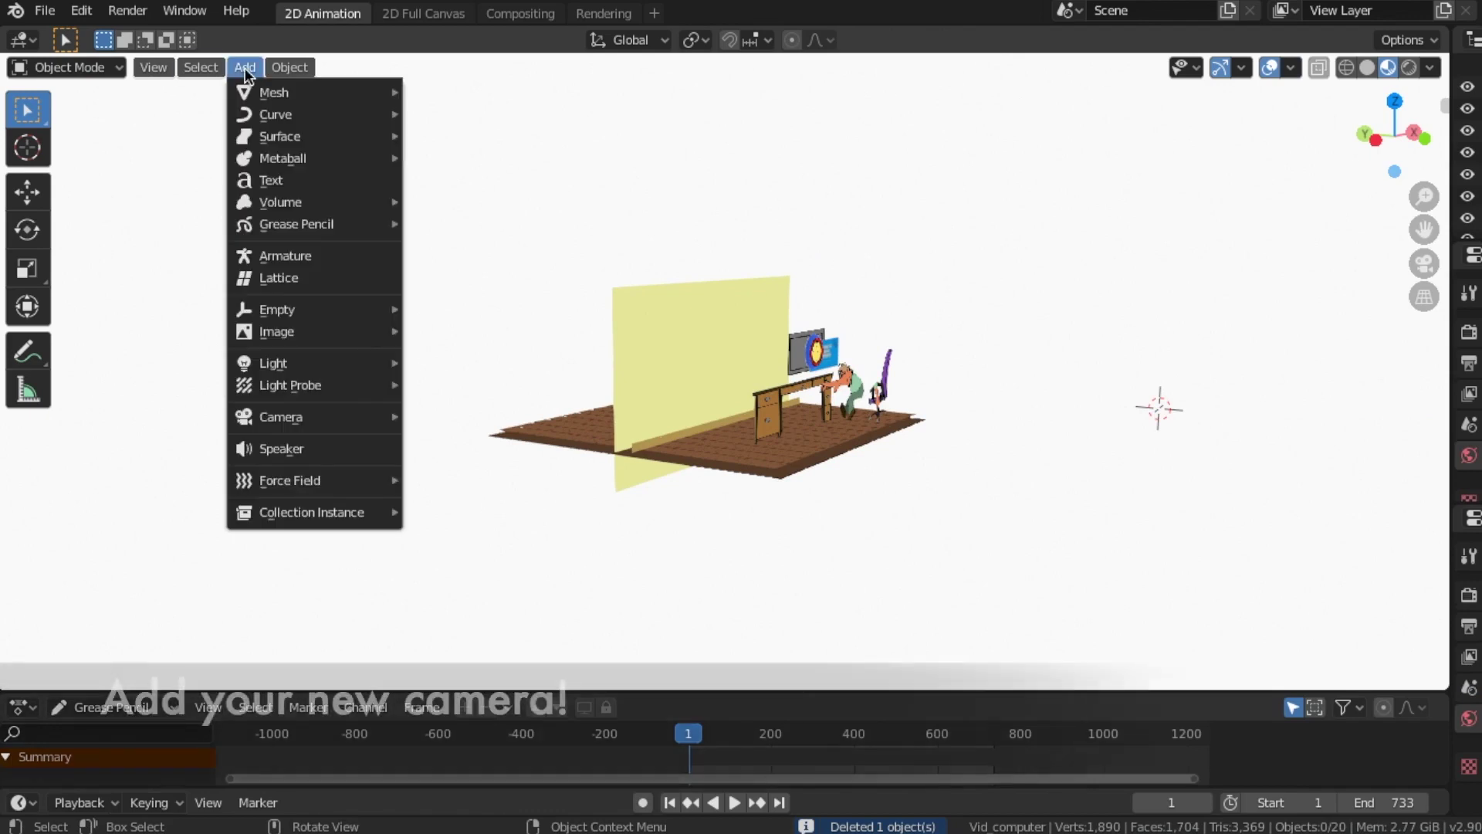
mouse_move(326, 301)
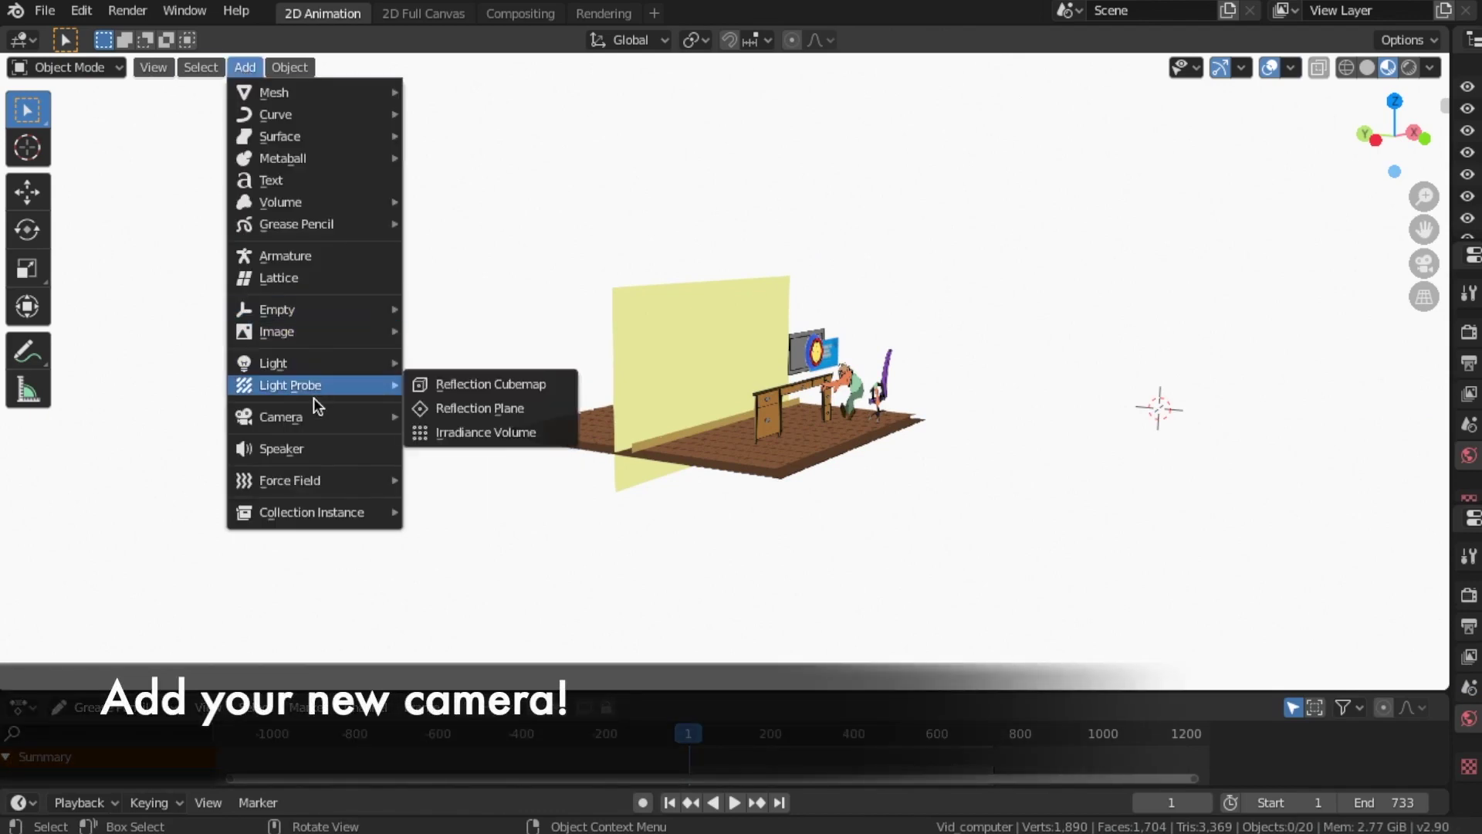
mouse_move(291, 413)
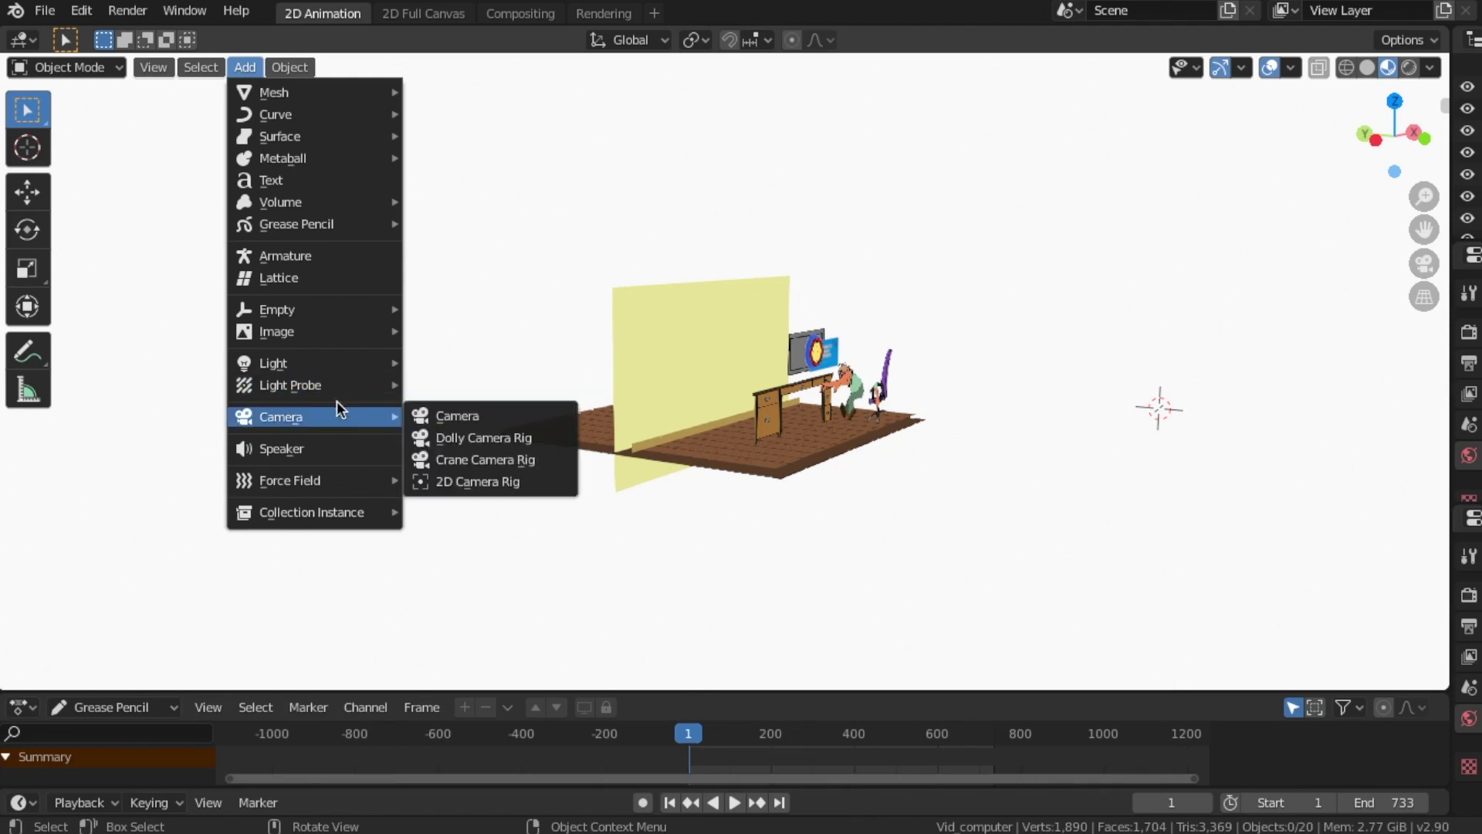
left_click(487, 484)
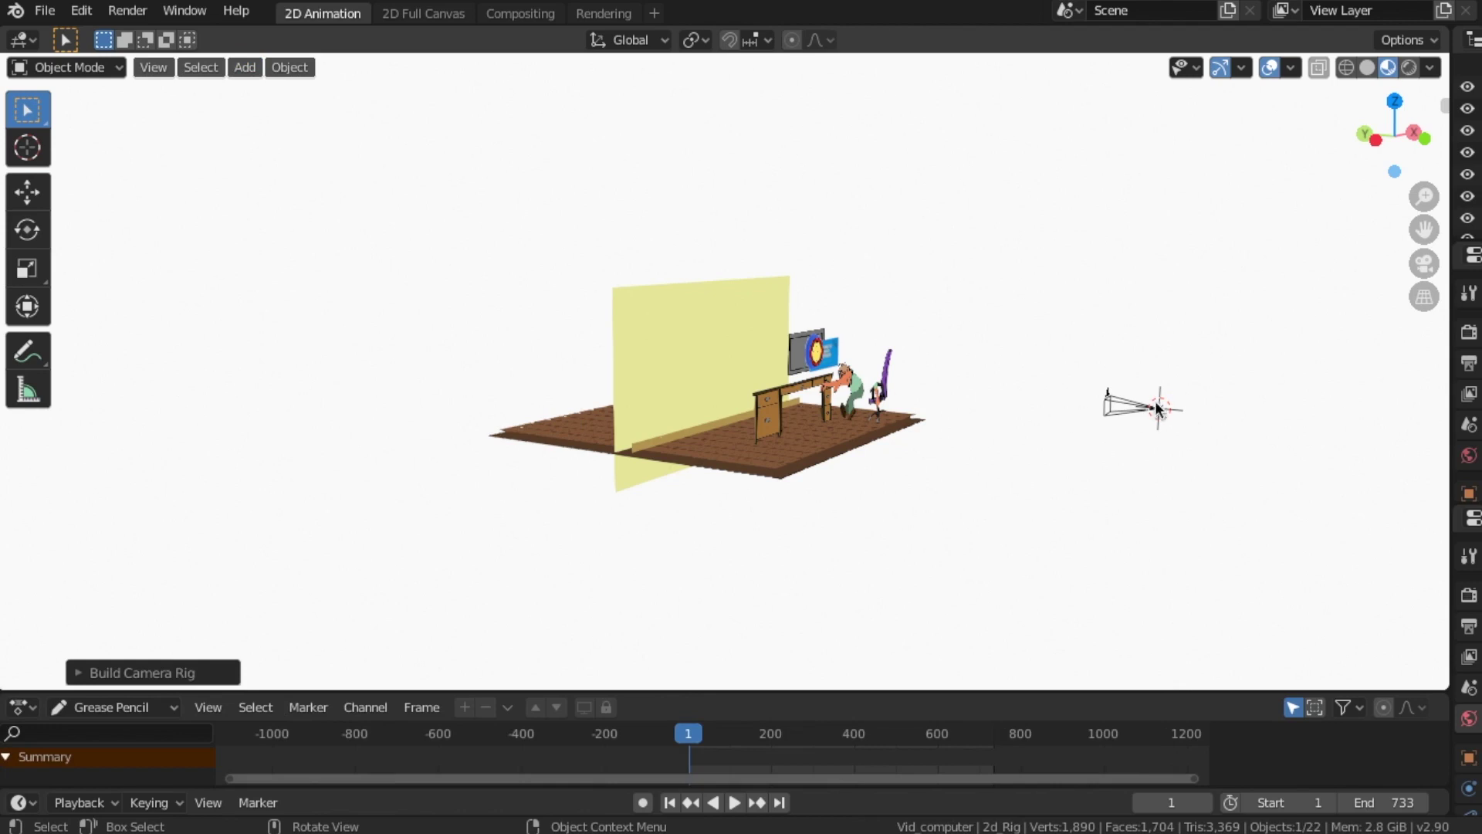
scroll(1143, 408, "up", 3)
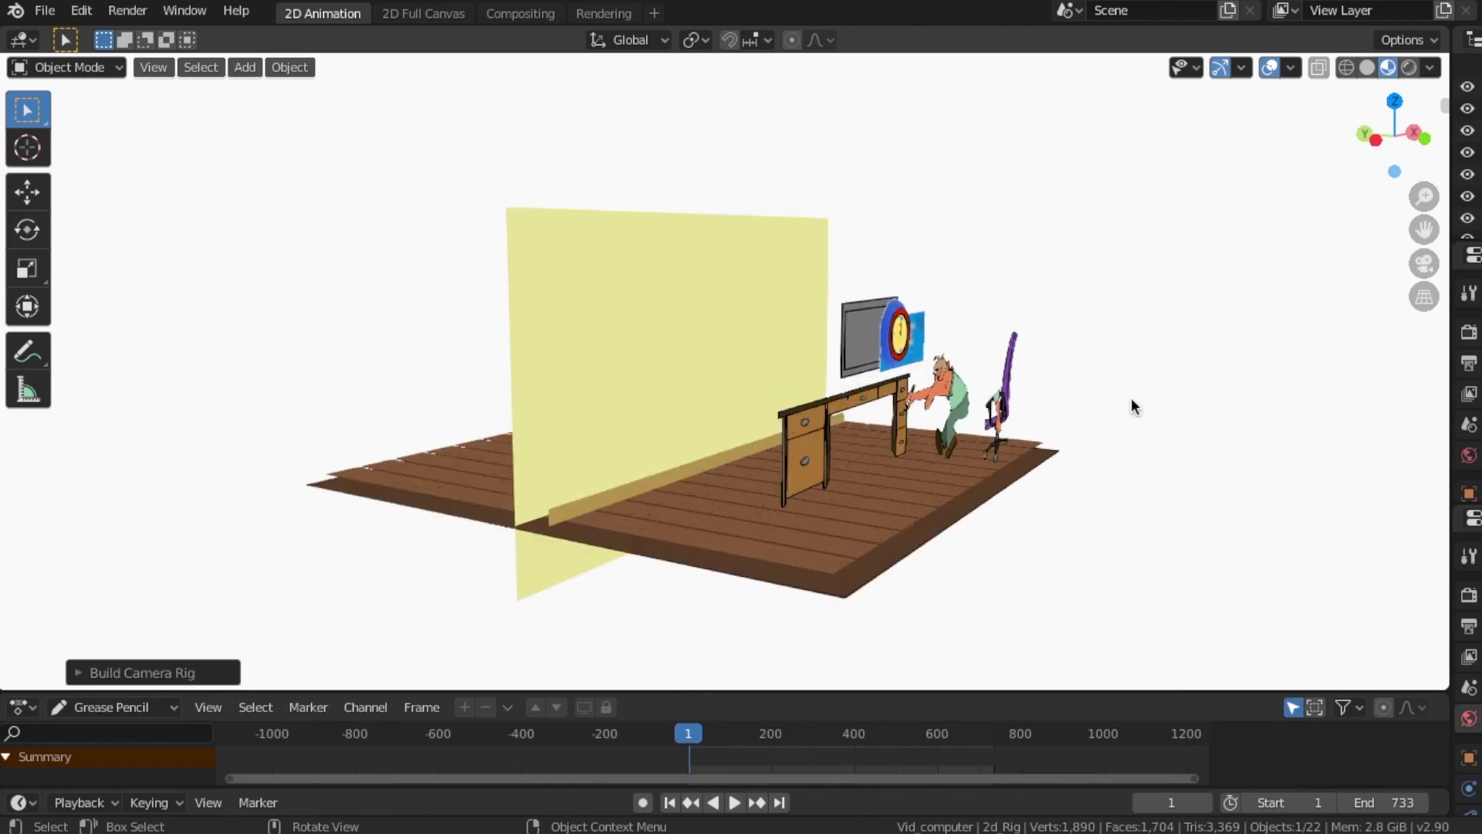
scroll(1065, 414, "down", 3)
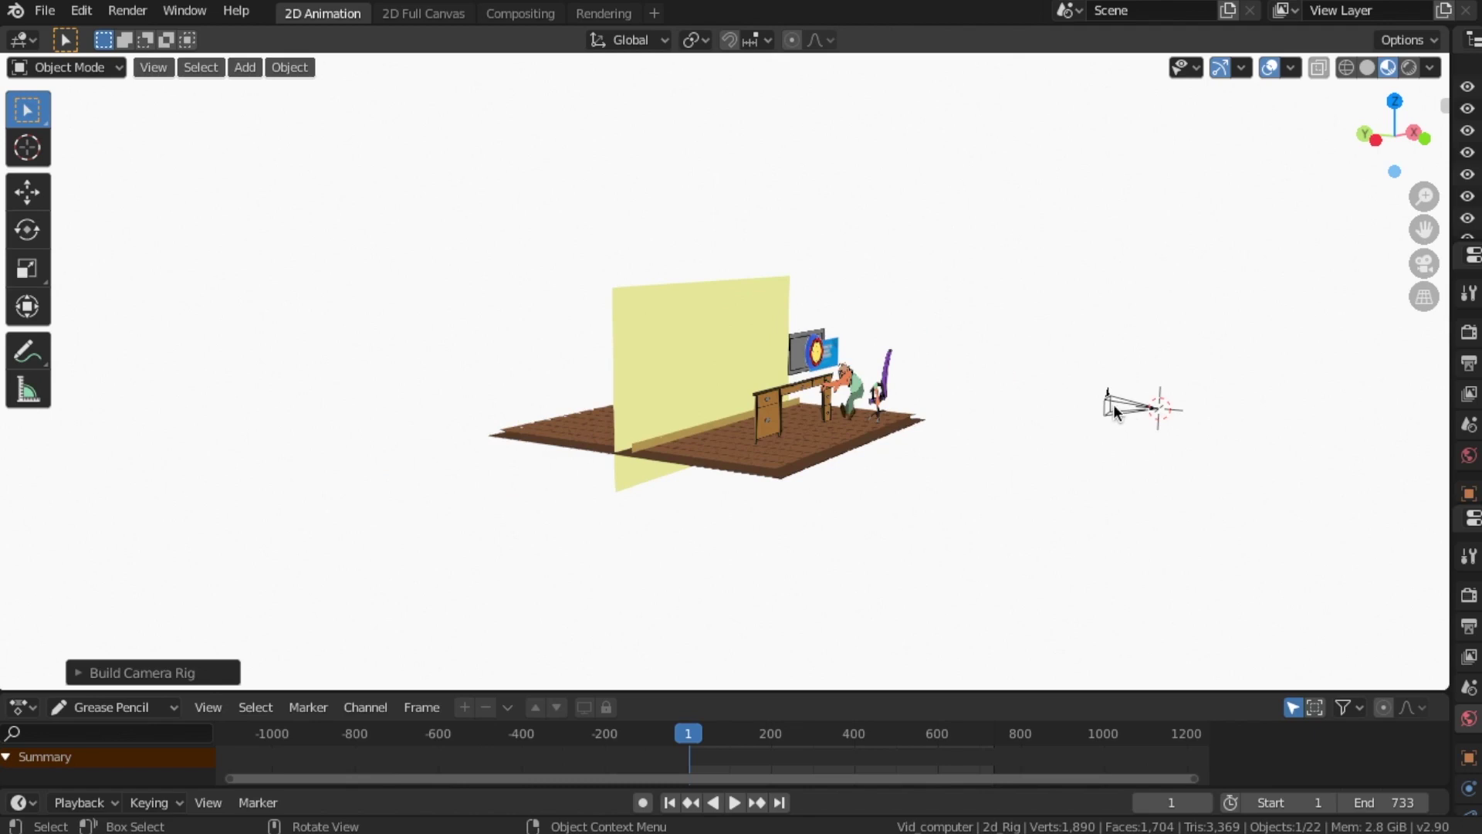
key("KP_0")
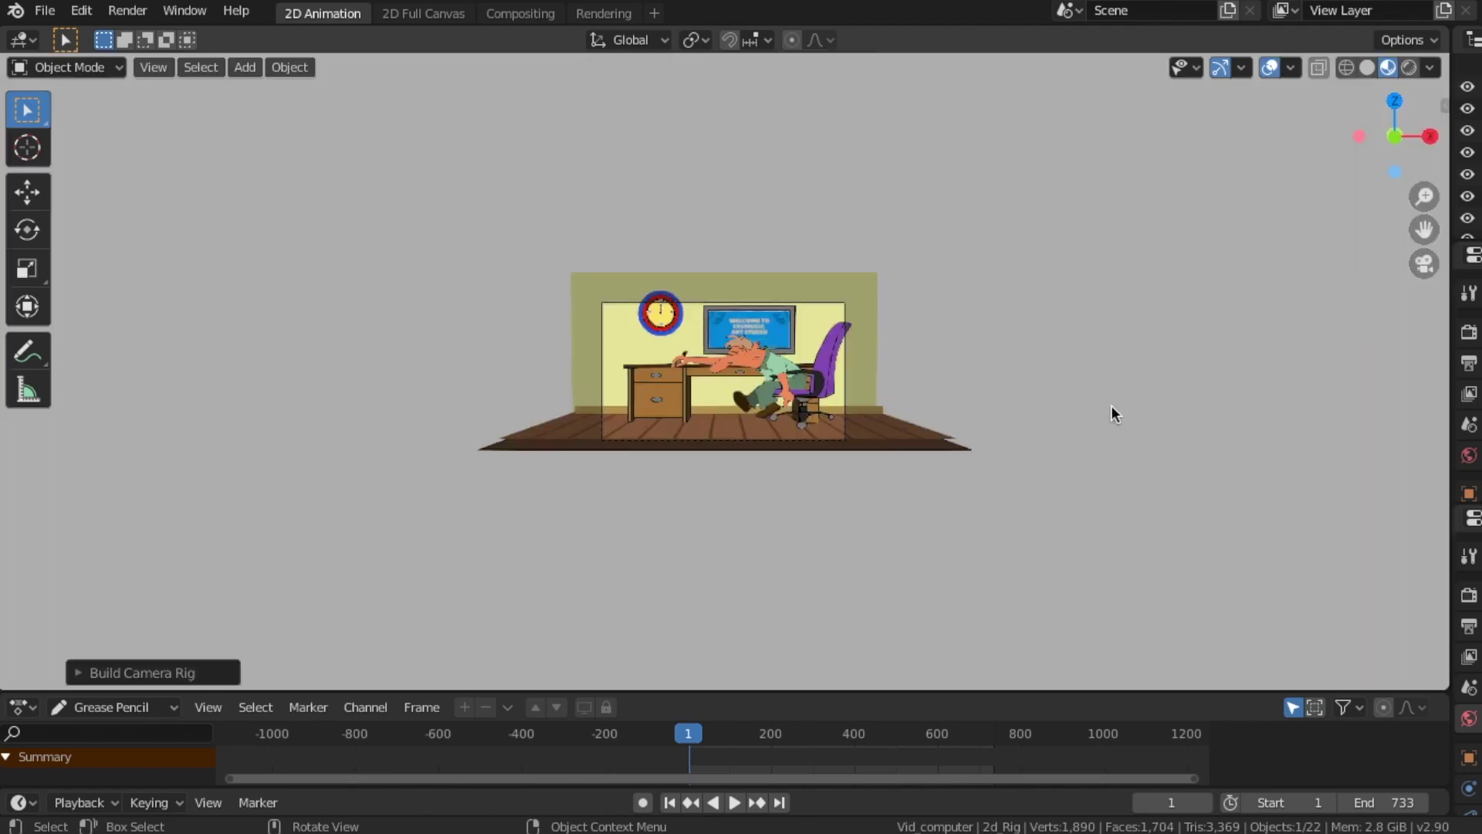
scroll(1034, 407, "up", 6)
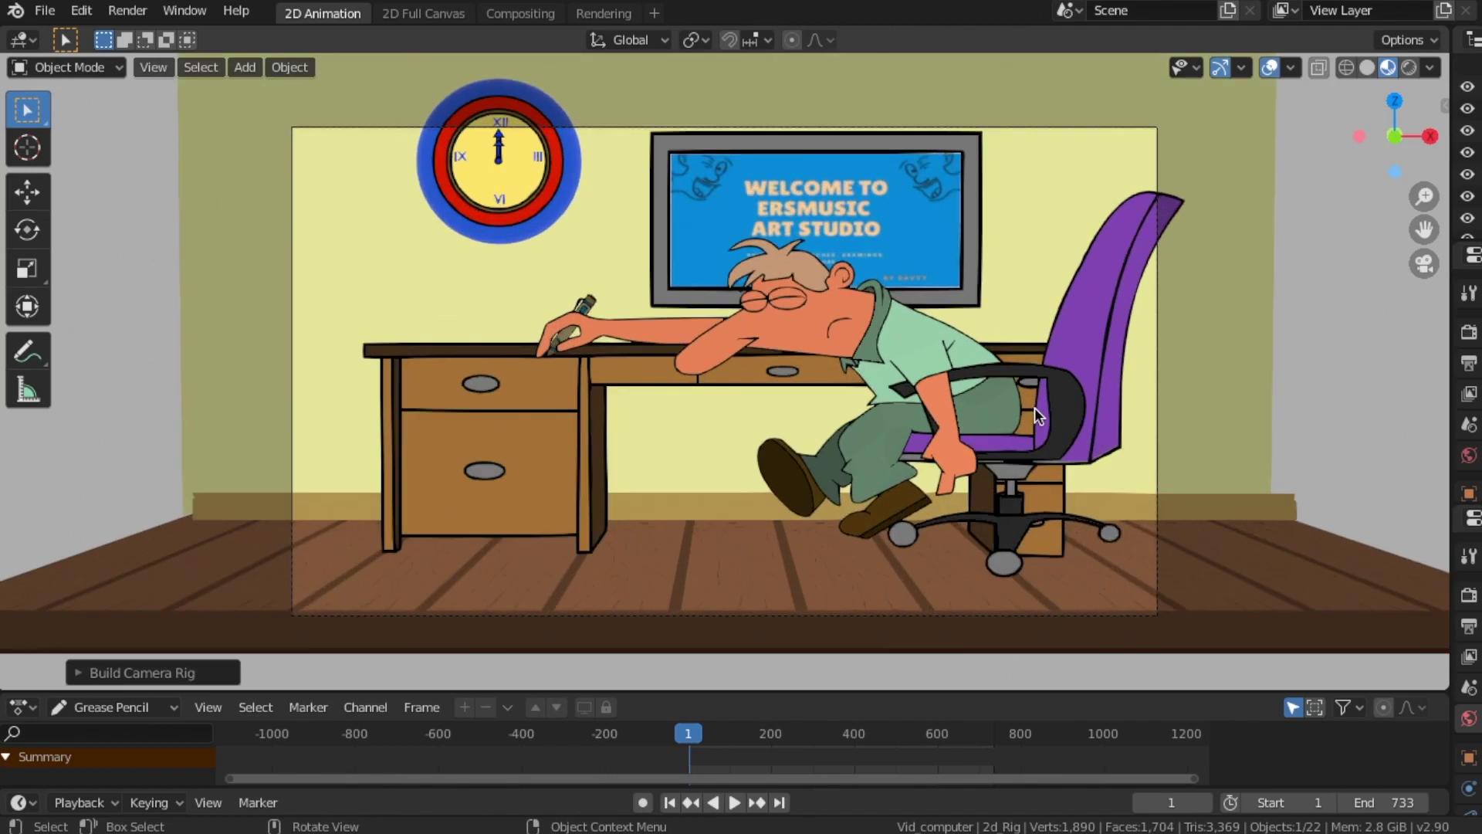
scroll(1035, 408, "down", 2)
scroll(1034, 407, "up", 1)
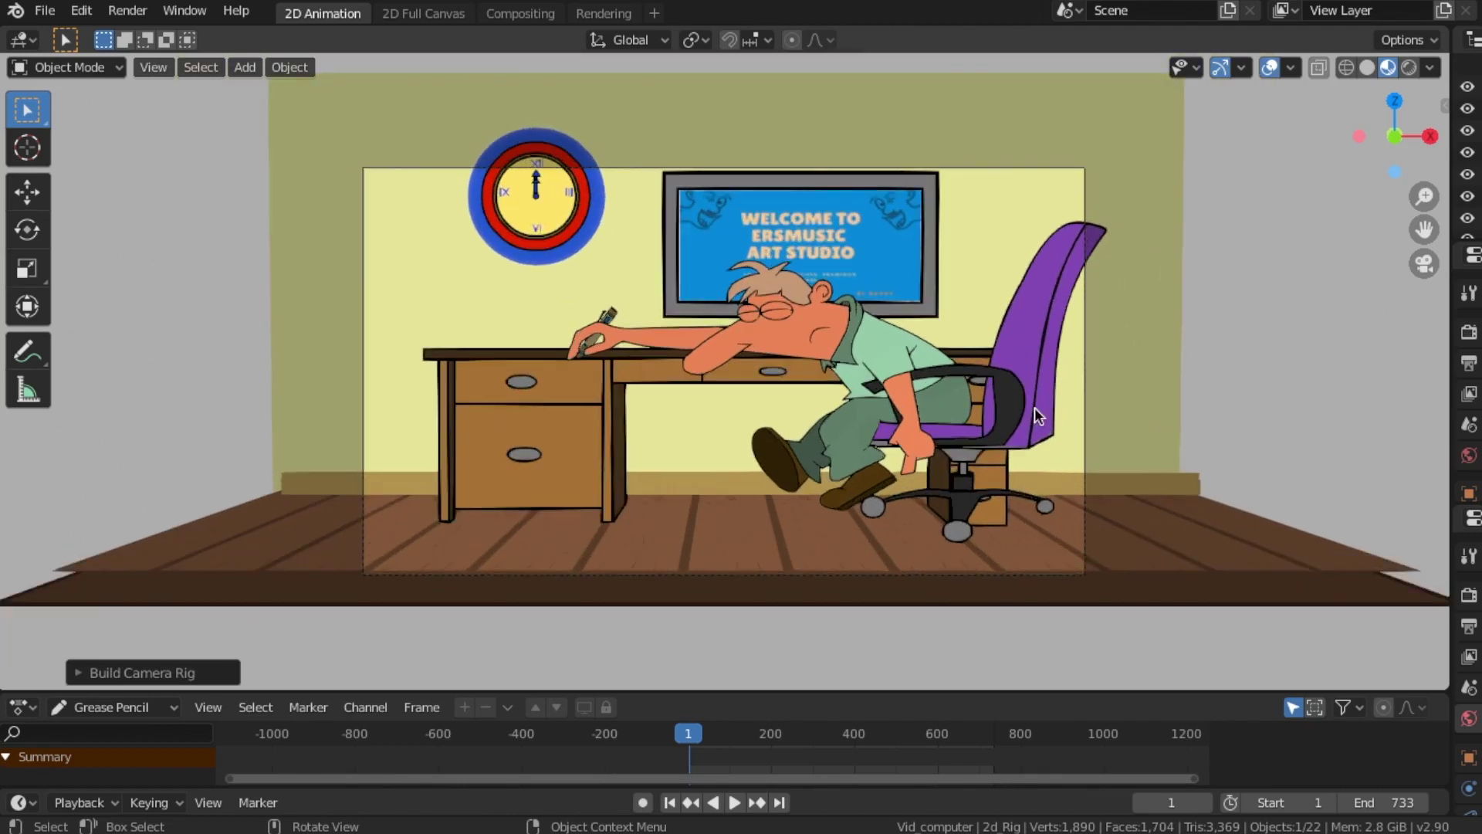
scroll(1034, 413, "up", 1)
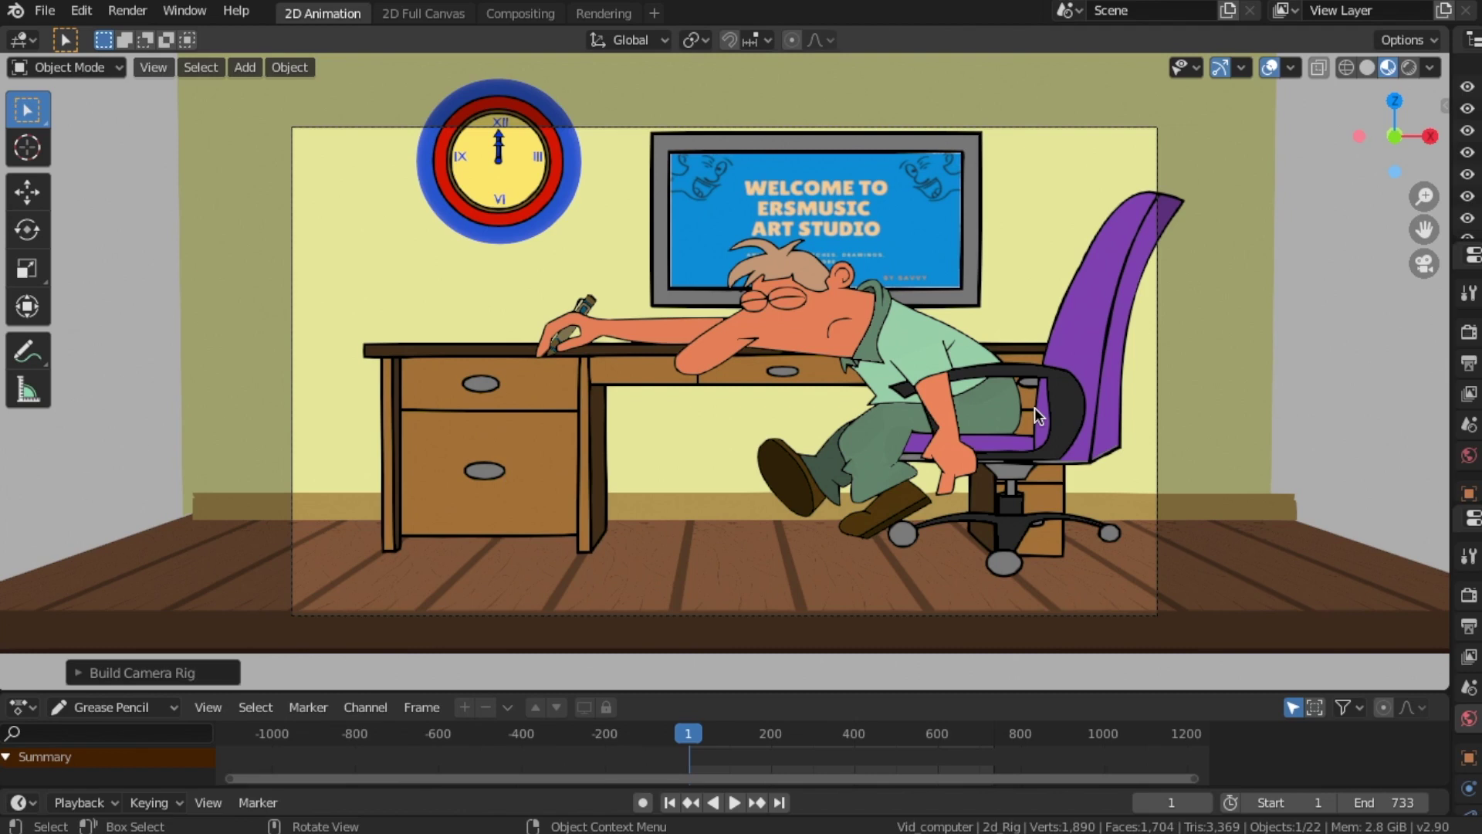
Keep the Build Camera Rig mode at 2D and switch the rig into Pose Mode.
left_click(76, 672)
left_click(358, 667)
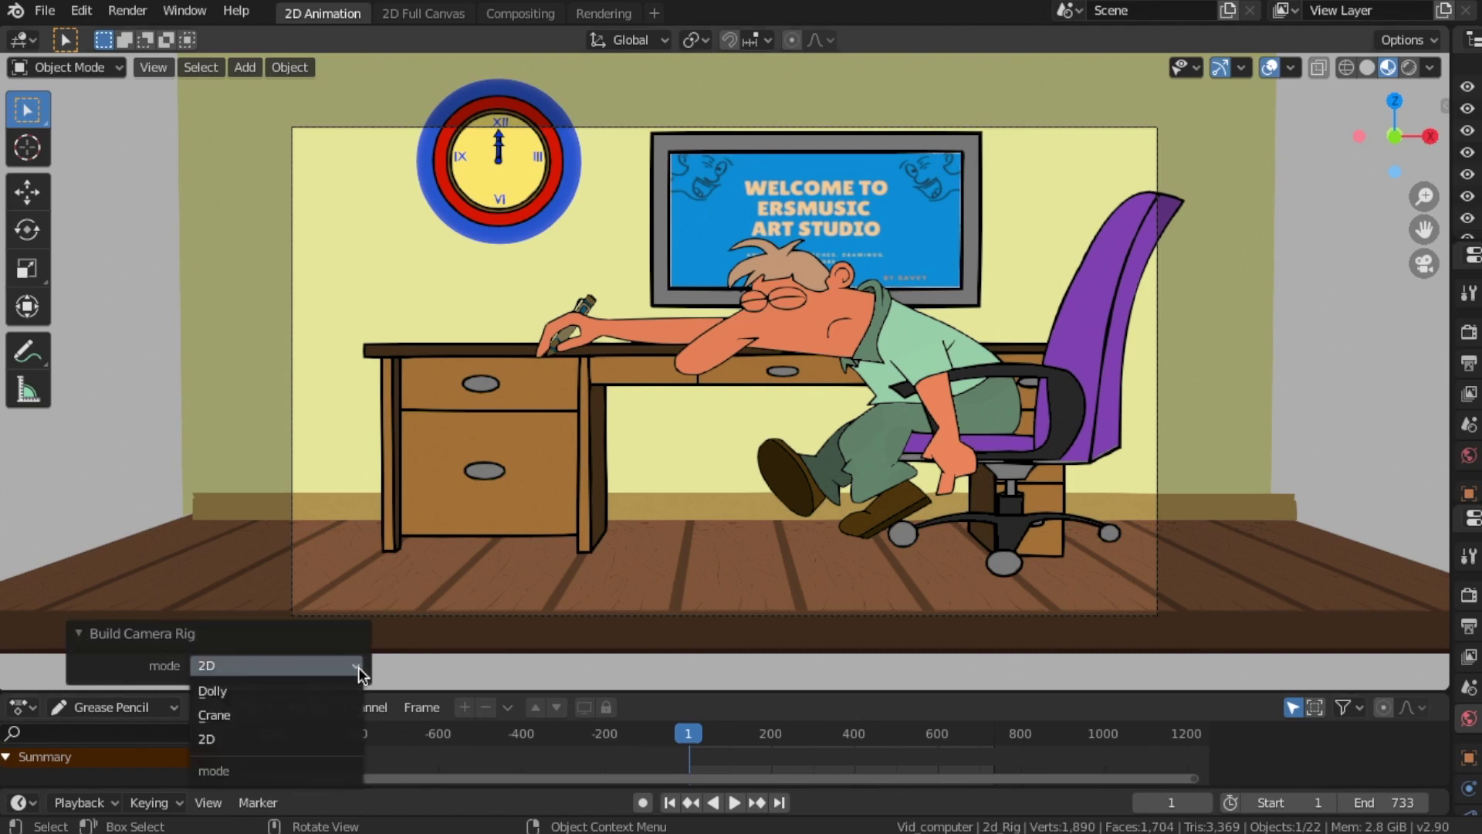
left_click(206, 739)
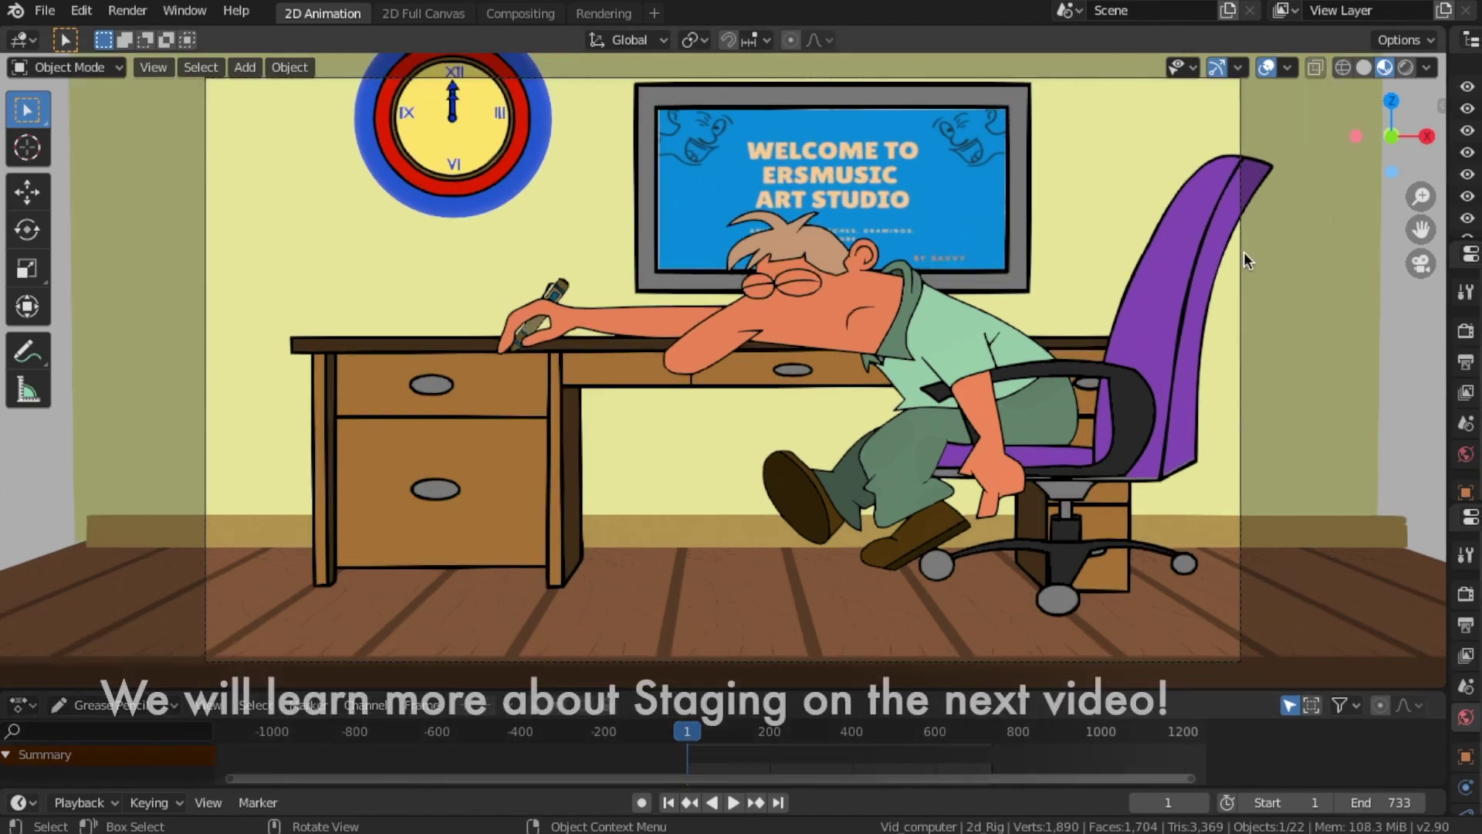
left_click(114, 68)
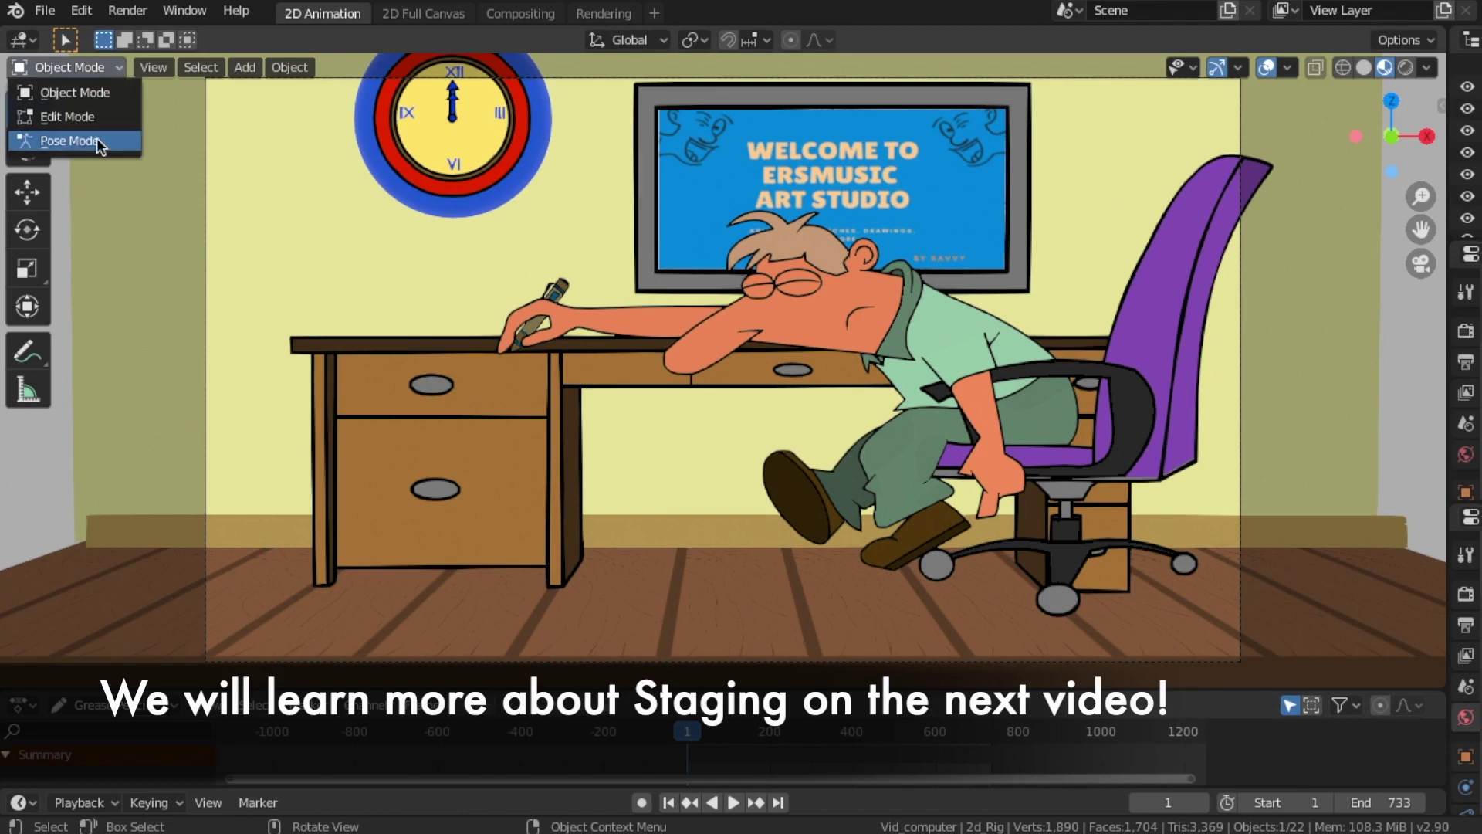
left_click(67, 142)
Show bones in the Viewport Overlays and select the rig's bottom-left corner bone.
key("Home")
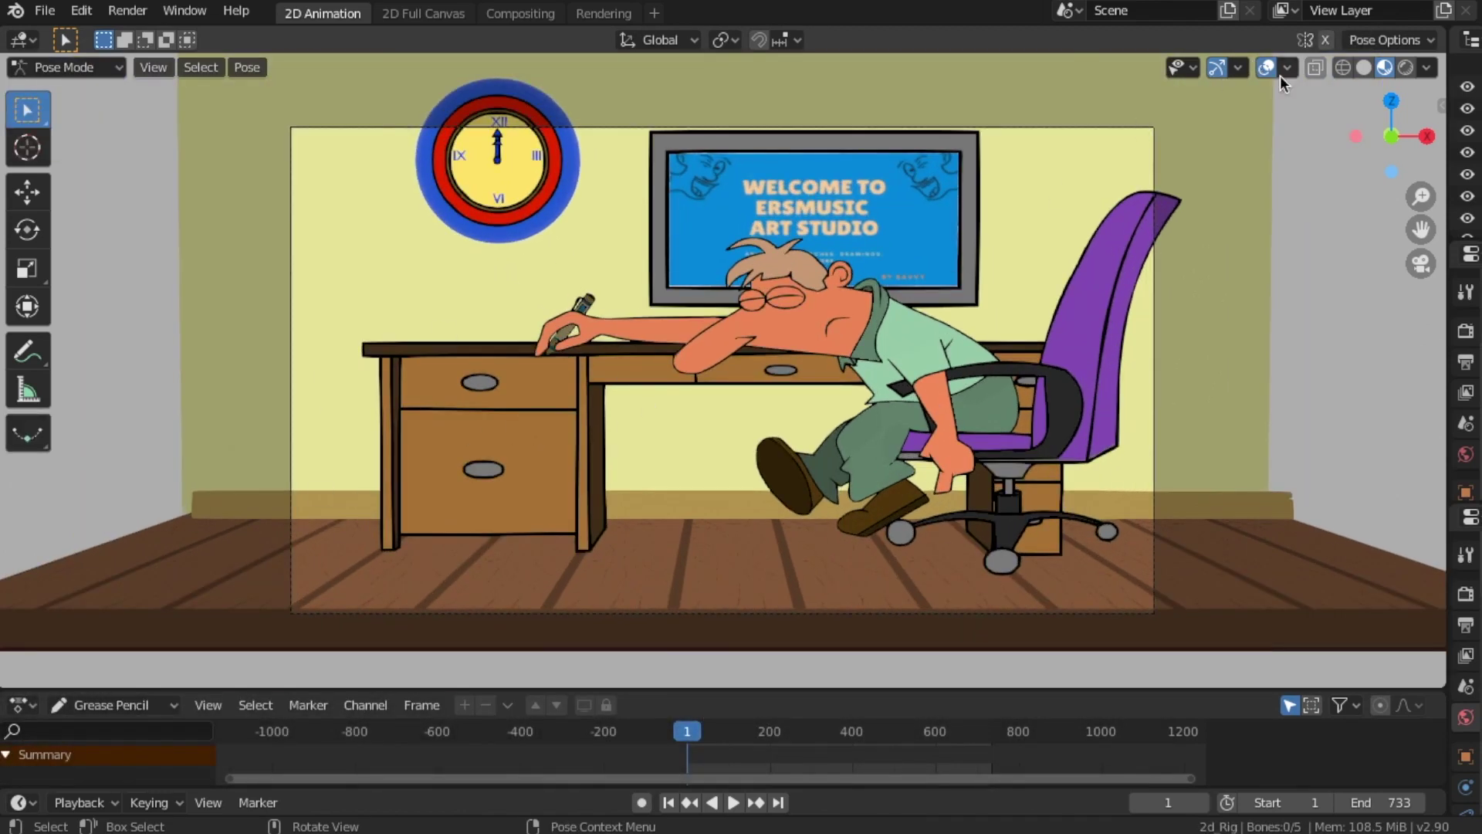
left_click(1286, 69)
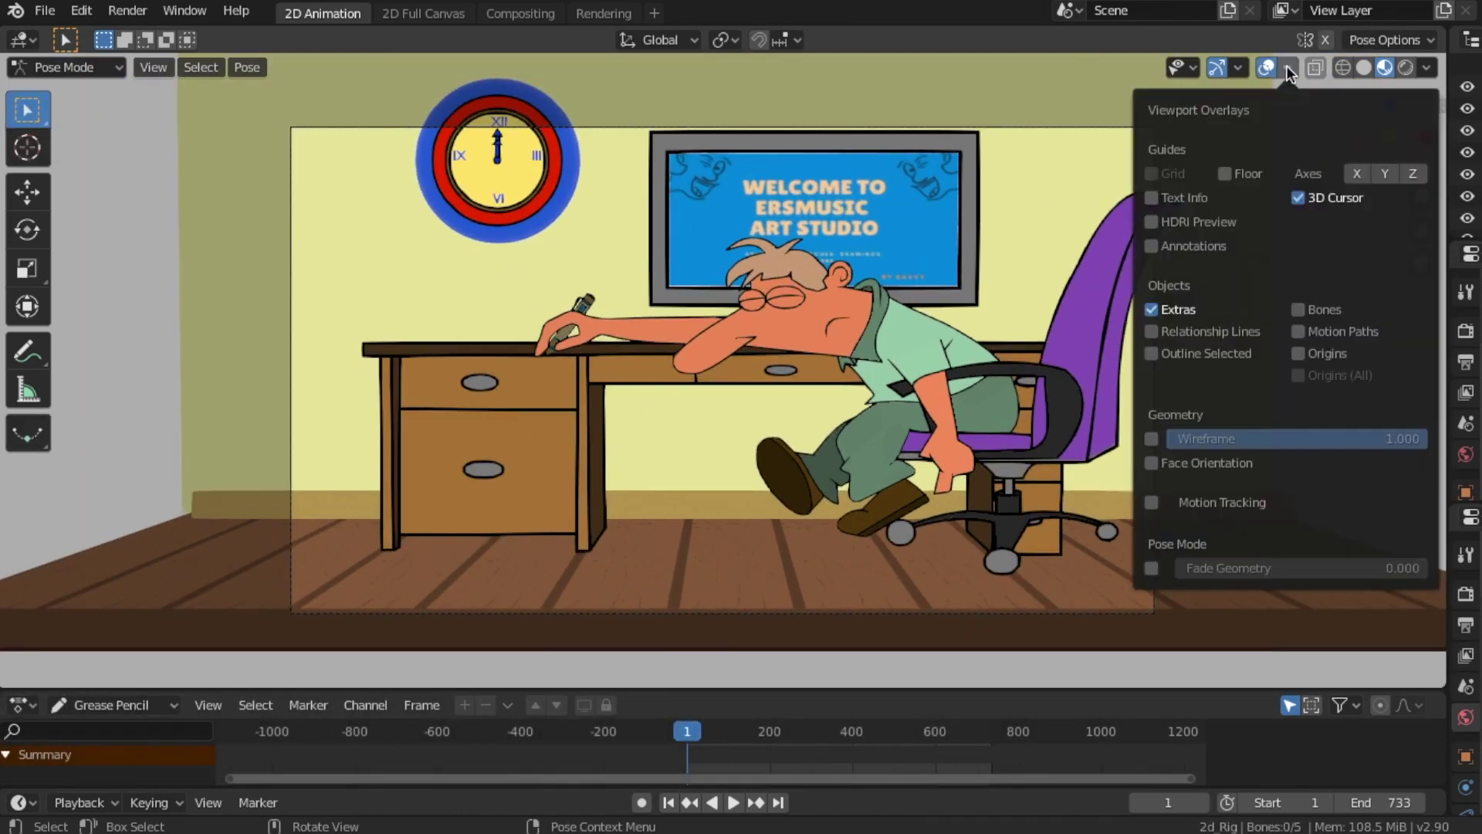
left_click(1300, 311)
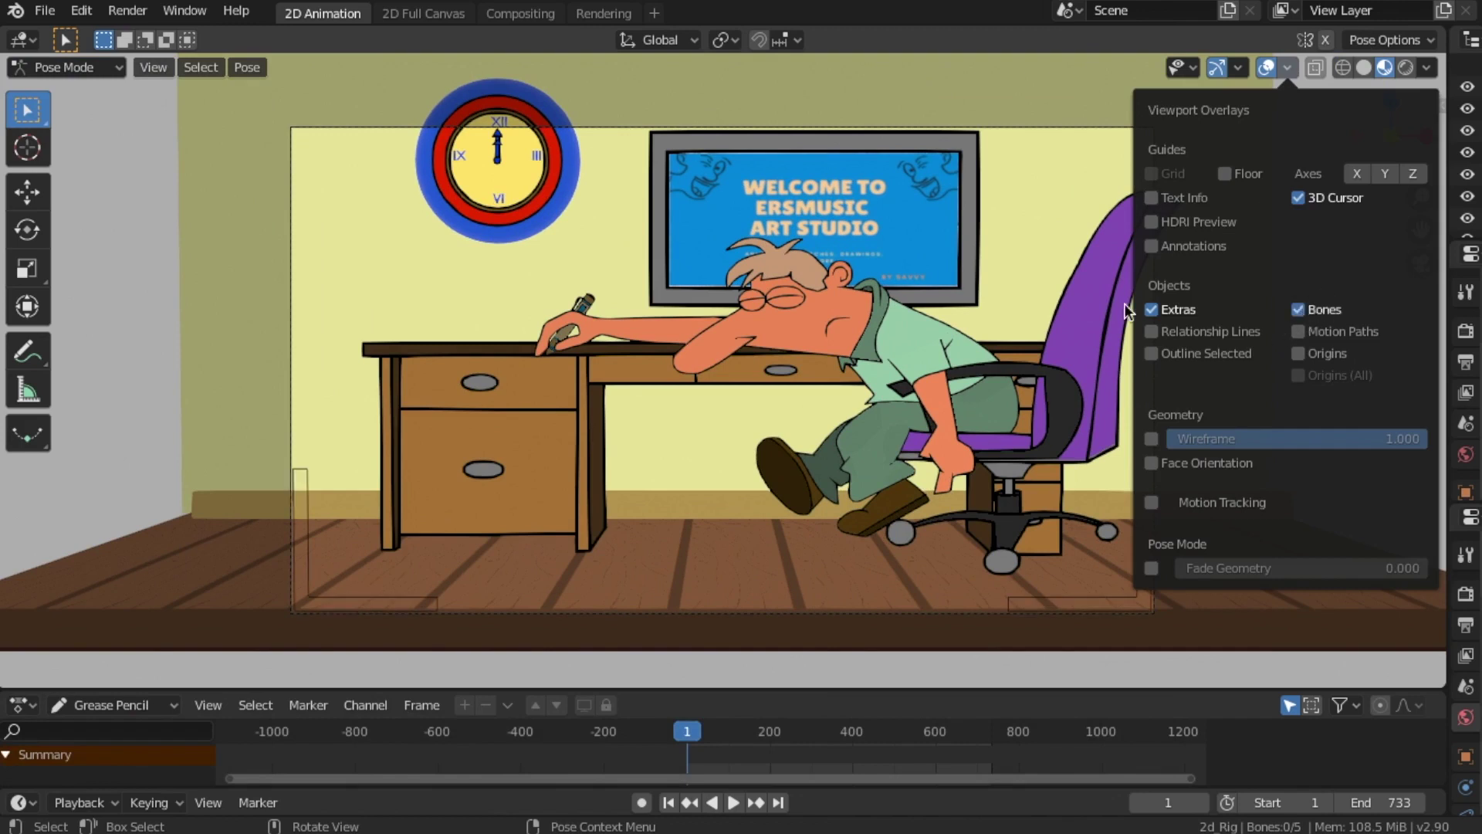
scroll(951, 542, "up", 1)
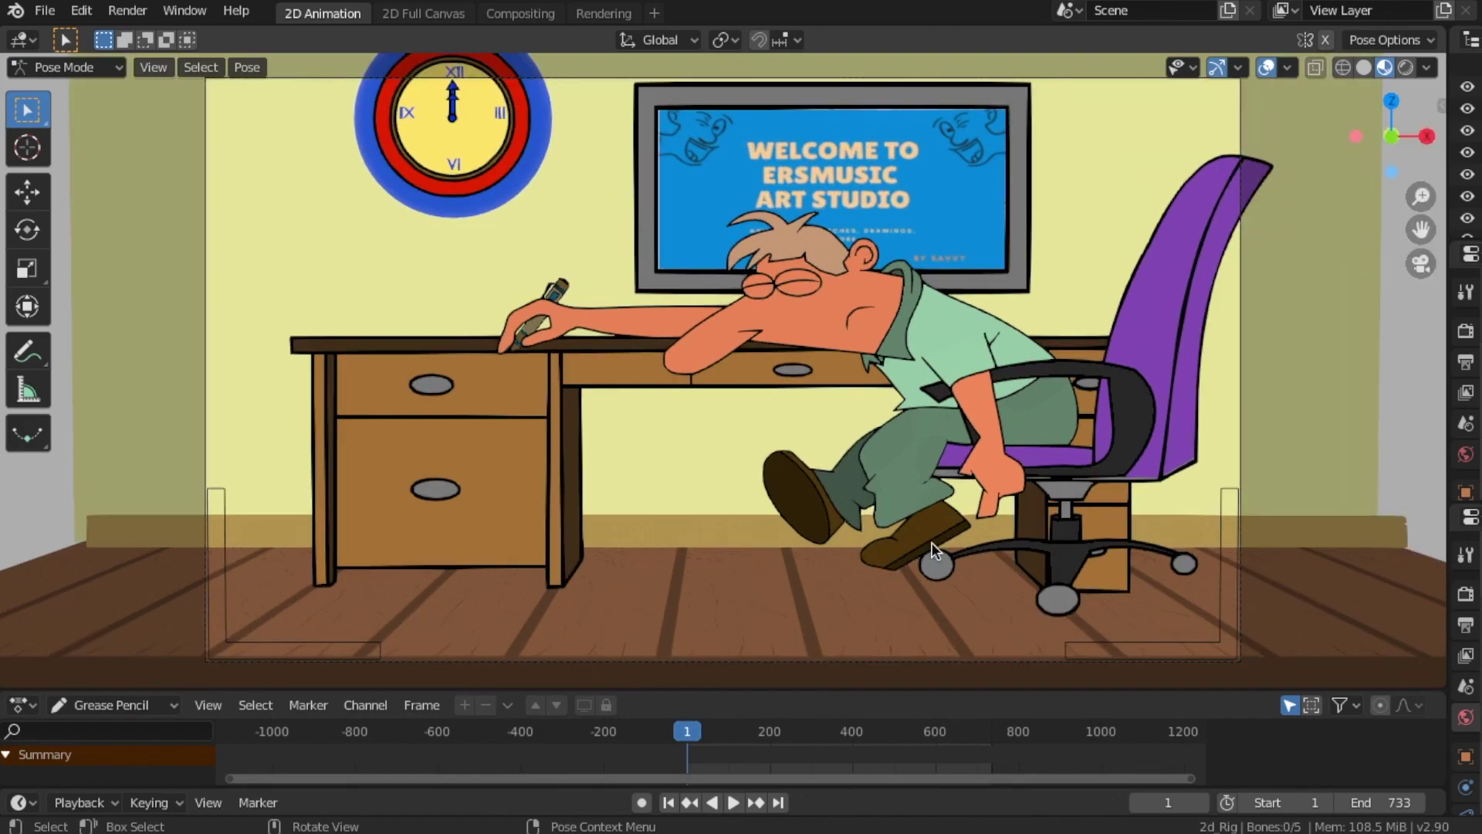
left_click(307, 654)
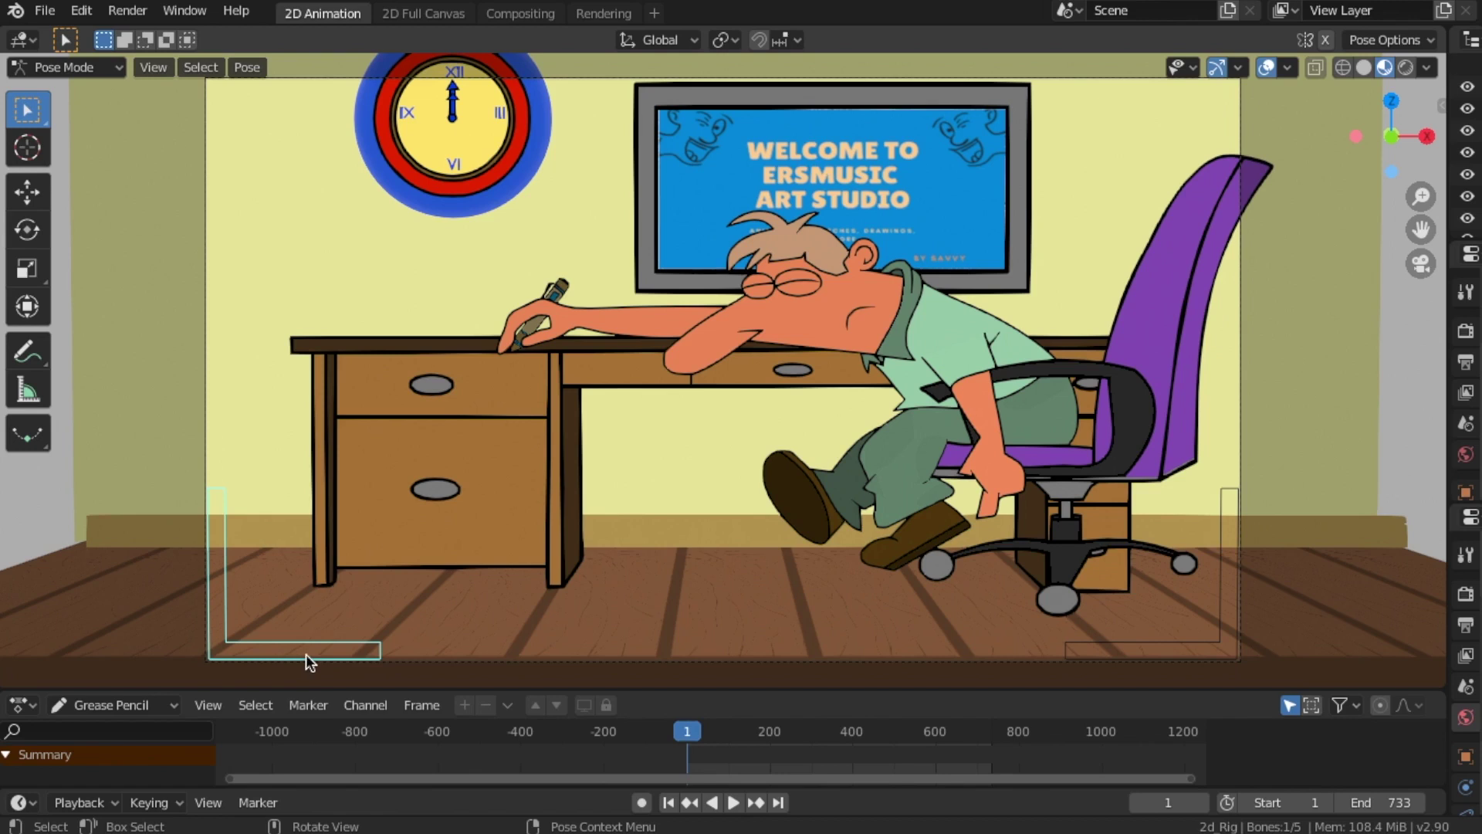
Move the bottom-left and right corner bones inward to zoom the frame onto the desk.
left_click(34, 202)
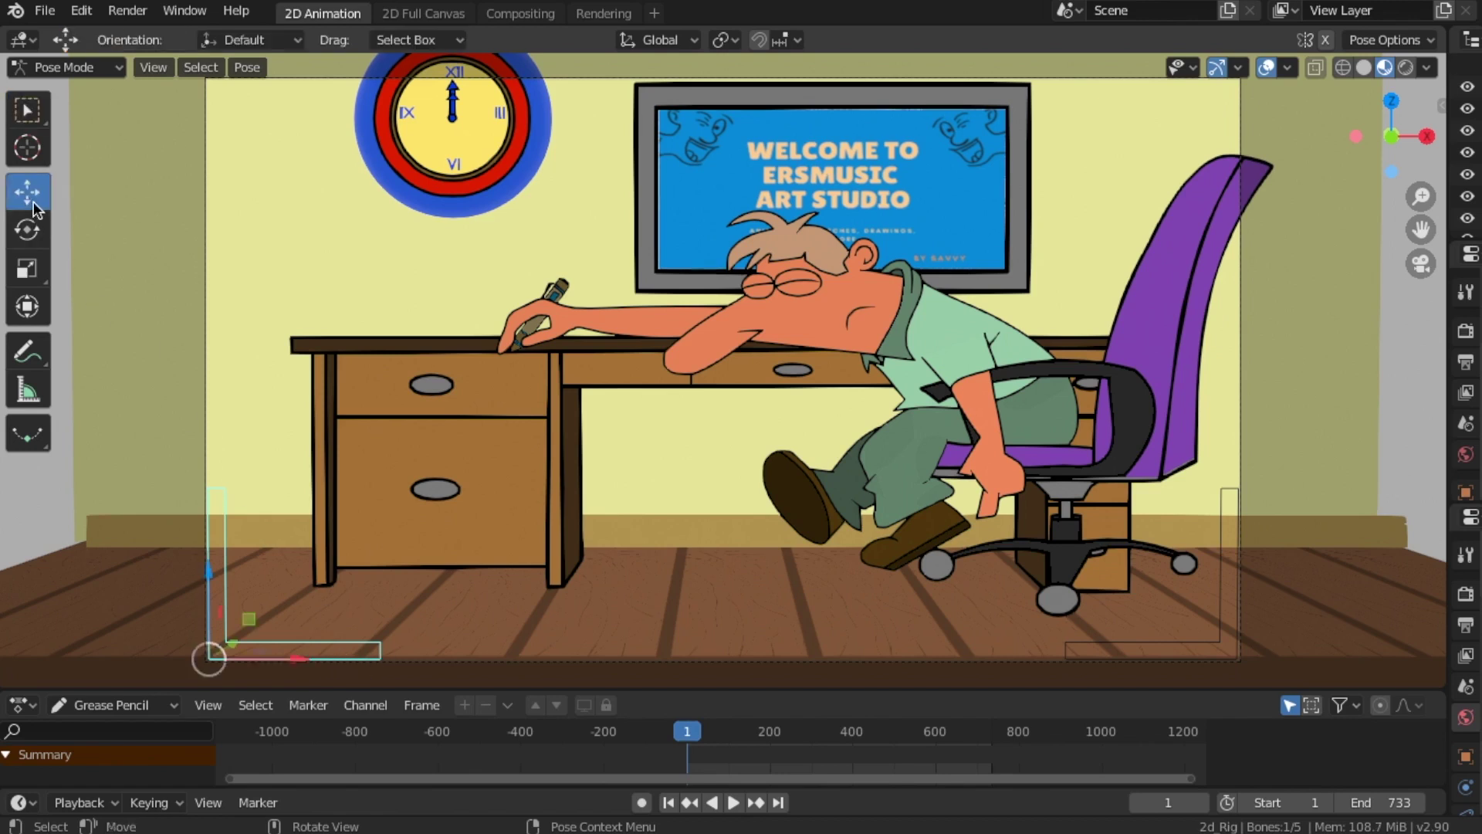
left_click_drag(300, 662, 265, 314)
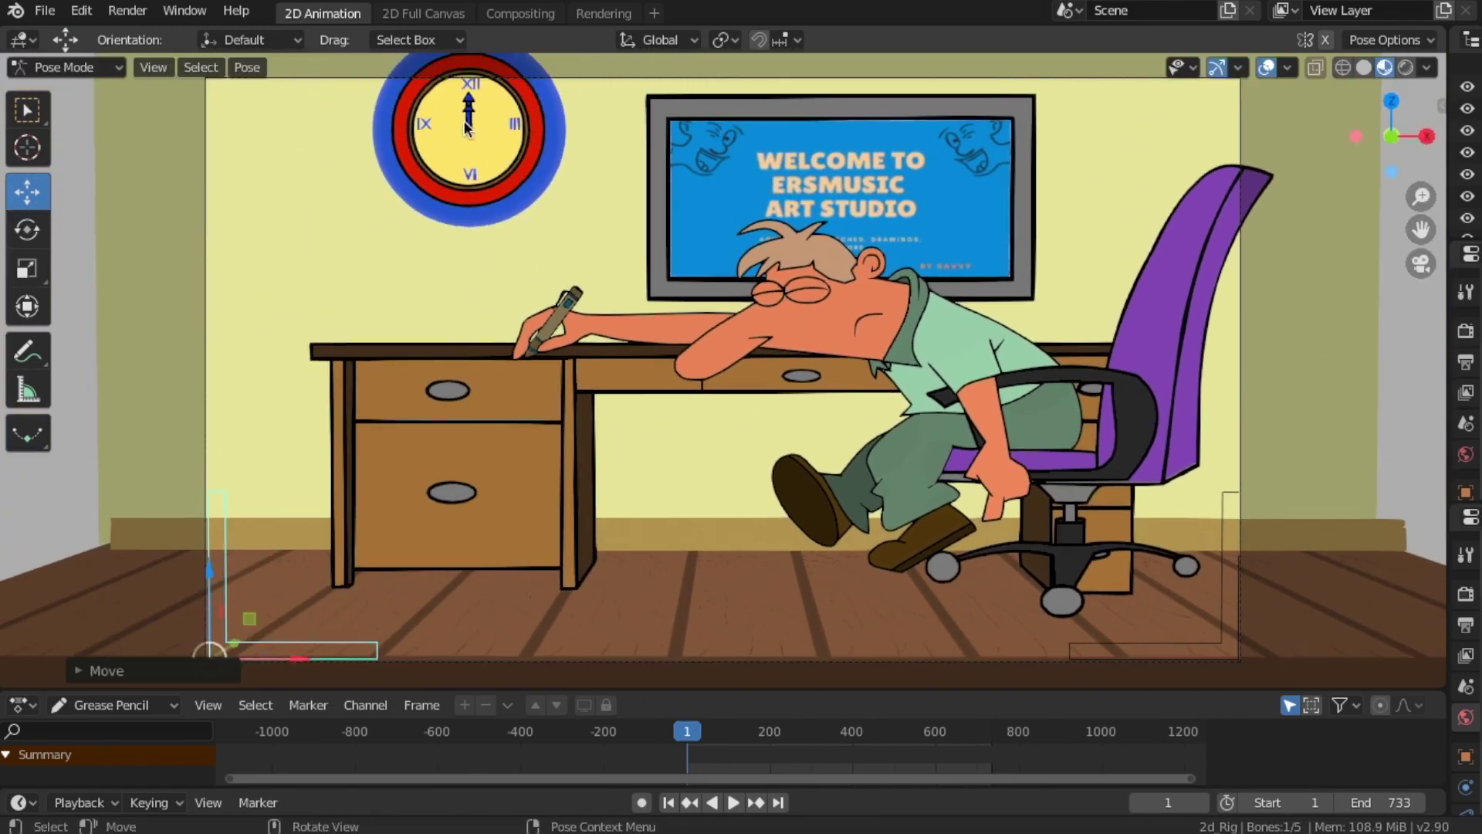
left_click(1105, 651)
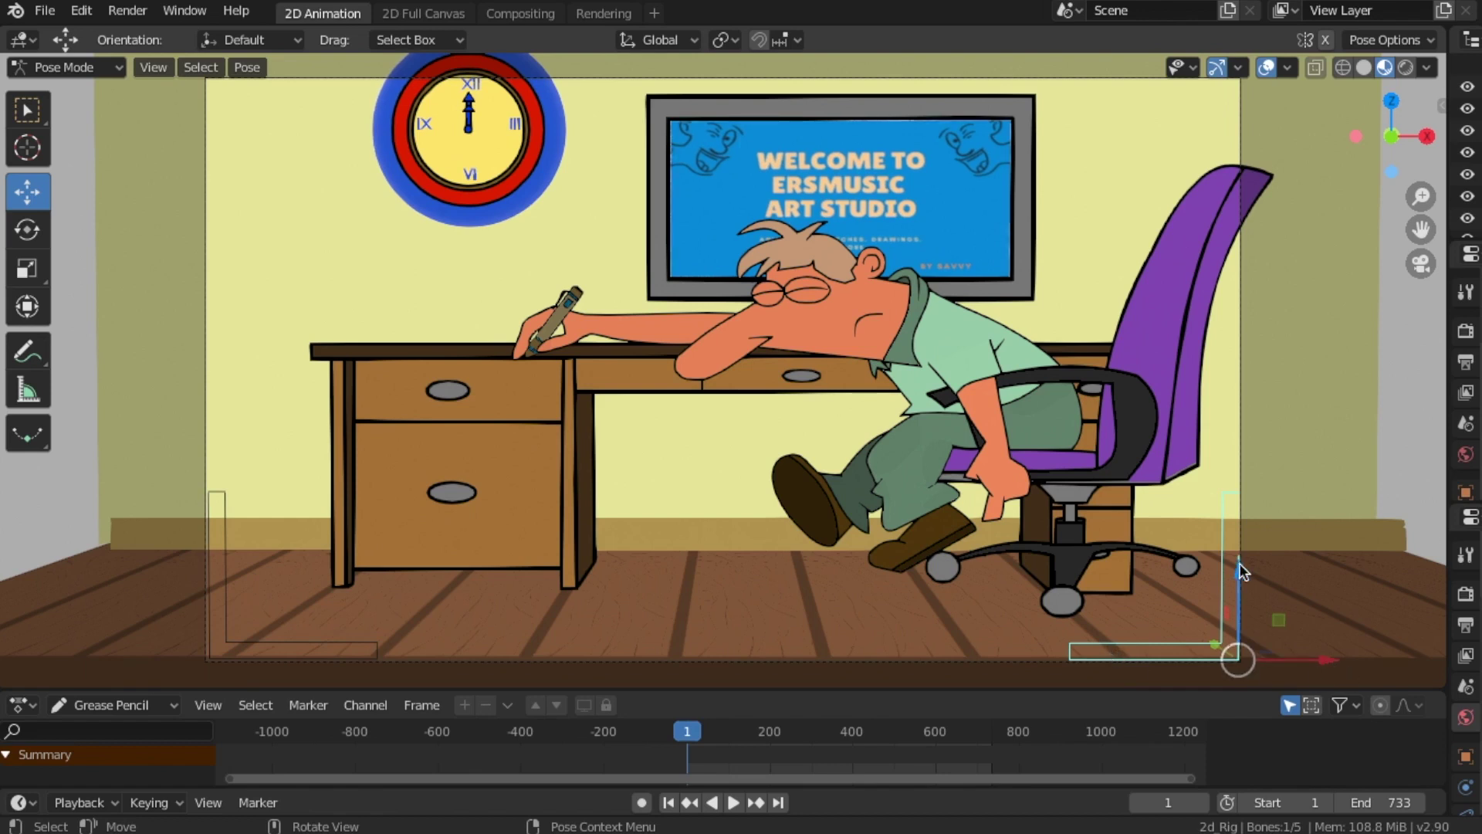
left_click_drag(1239, 571, 1169, 506)
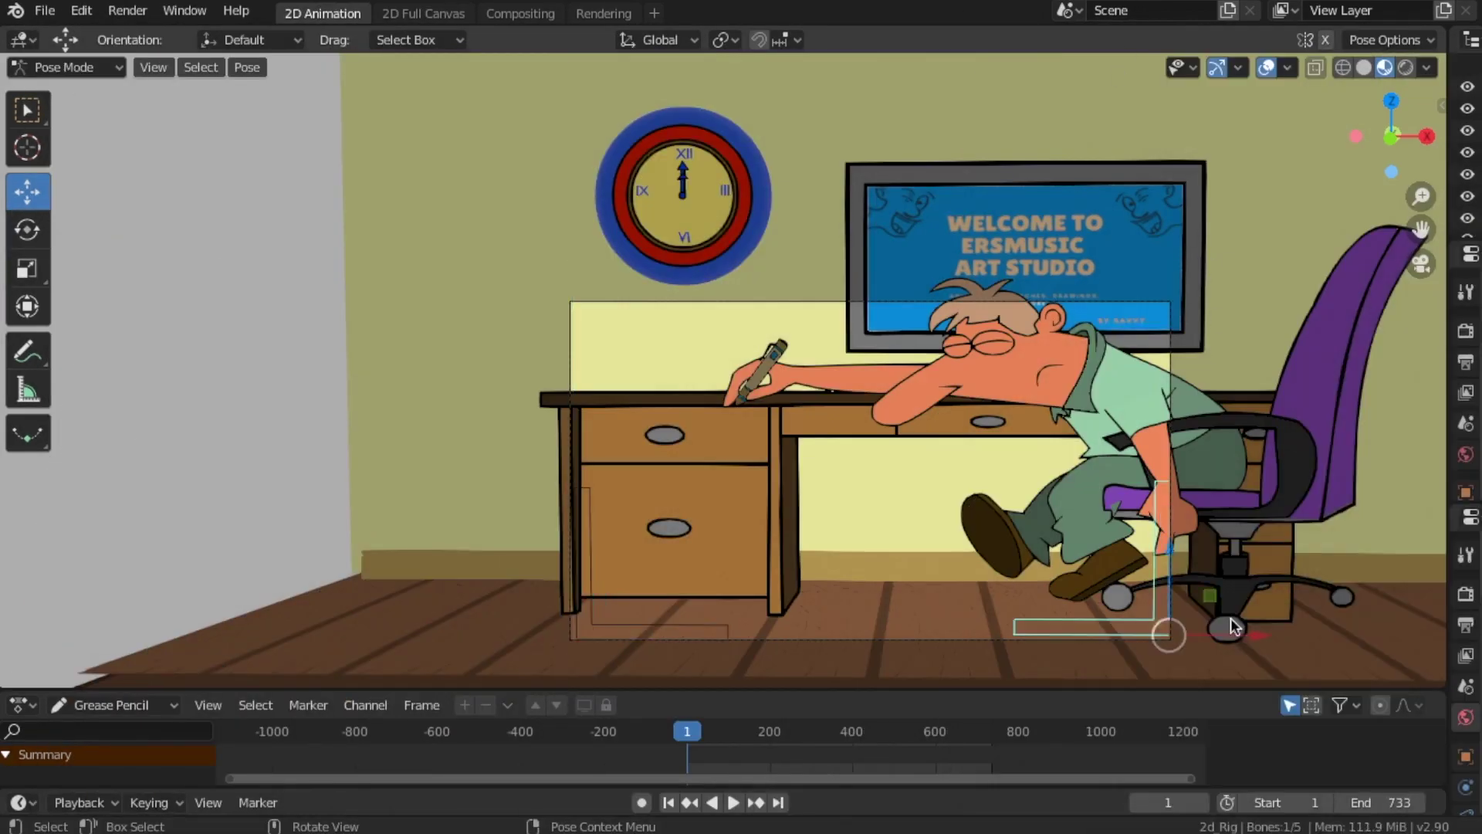
left_click_drag(1233, 625, 582, 502)
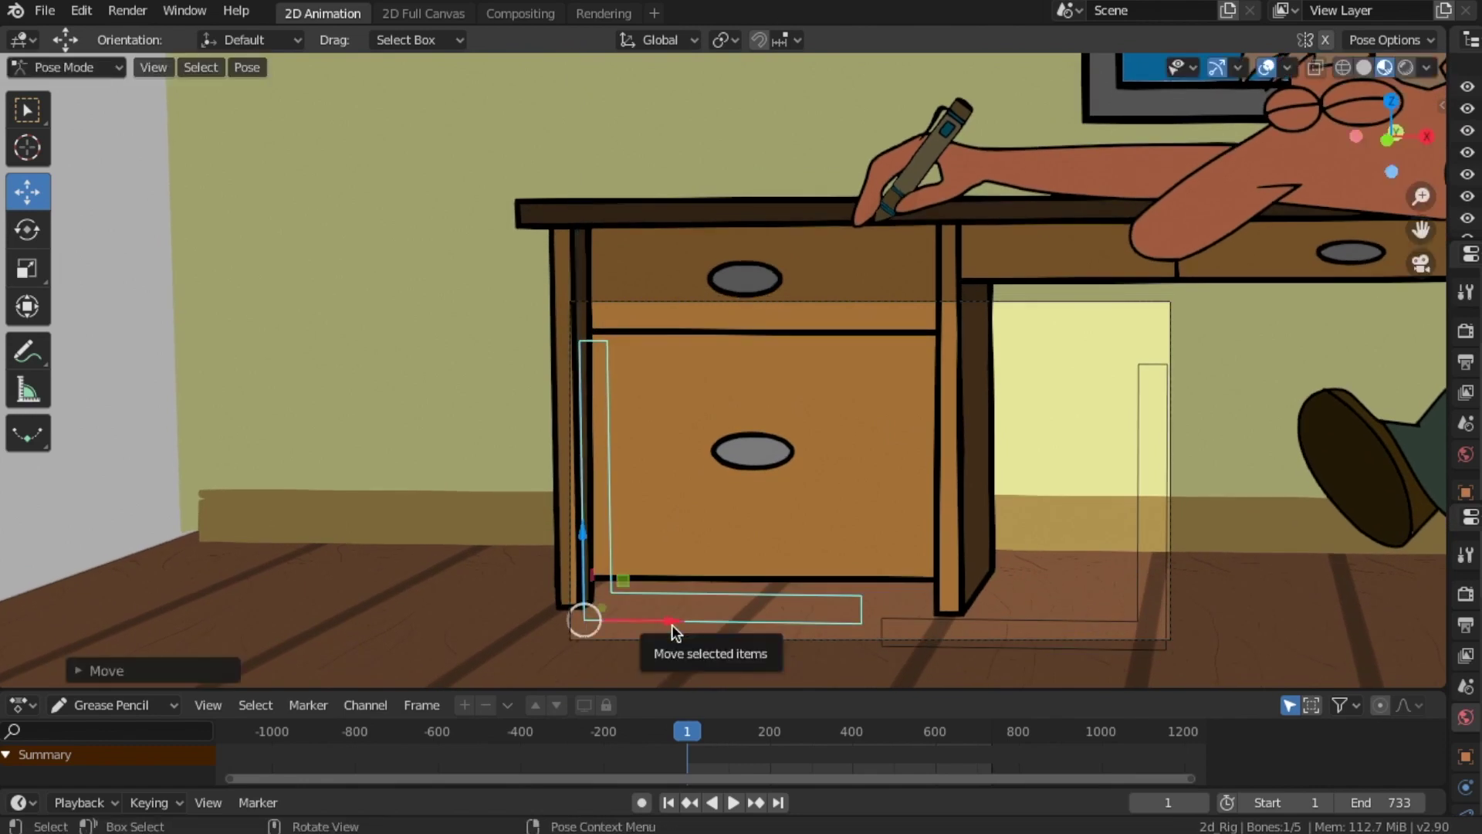
Fine-tune both corner bones to tighten the frame, and widen the side panels.
left_click_drag(669, 627, 609, 587)
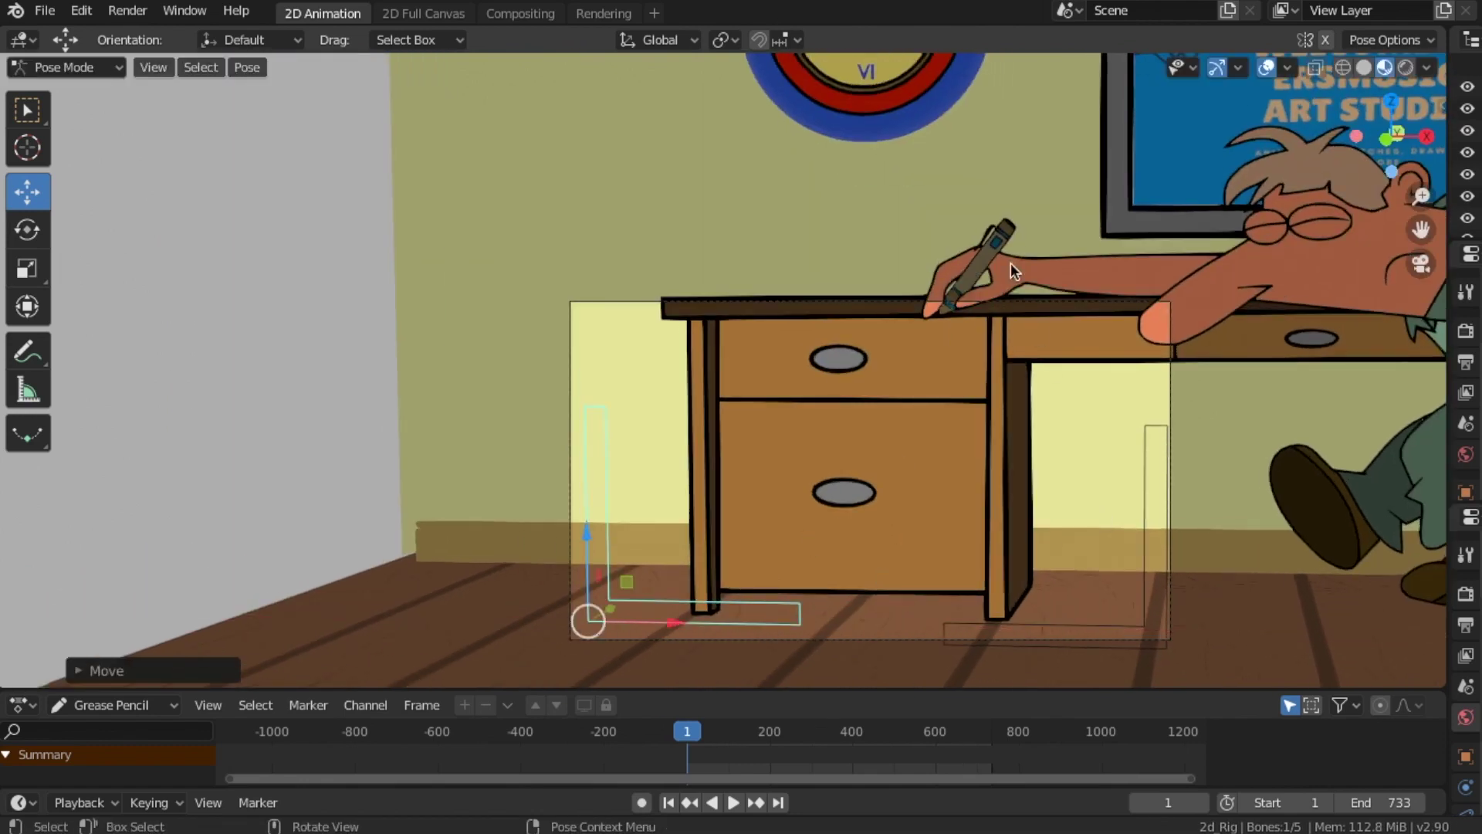
left_click_drag(711, 576, 606, 496)
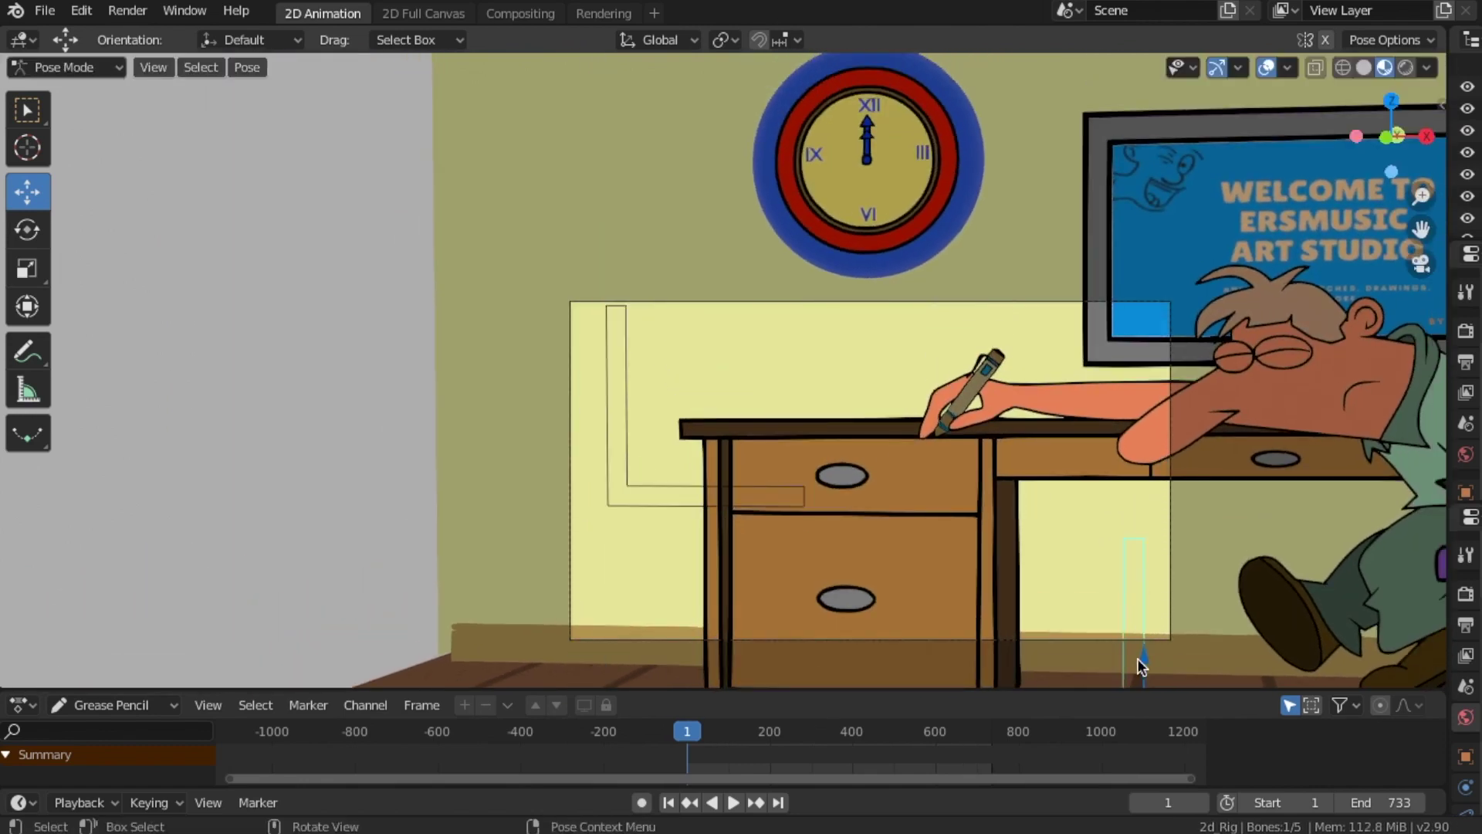
left_click_drag(1137, 658, 880, 651)
left_click(658, 639)
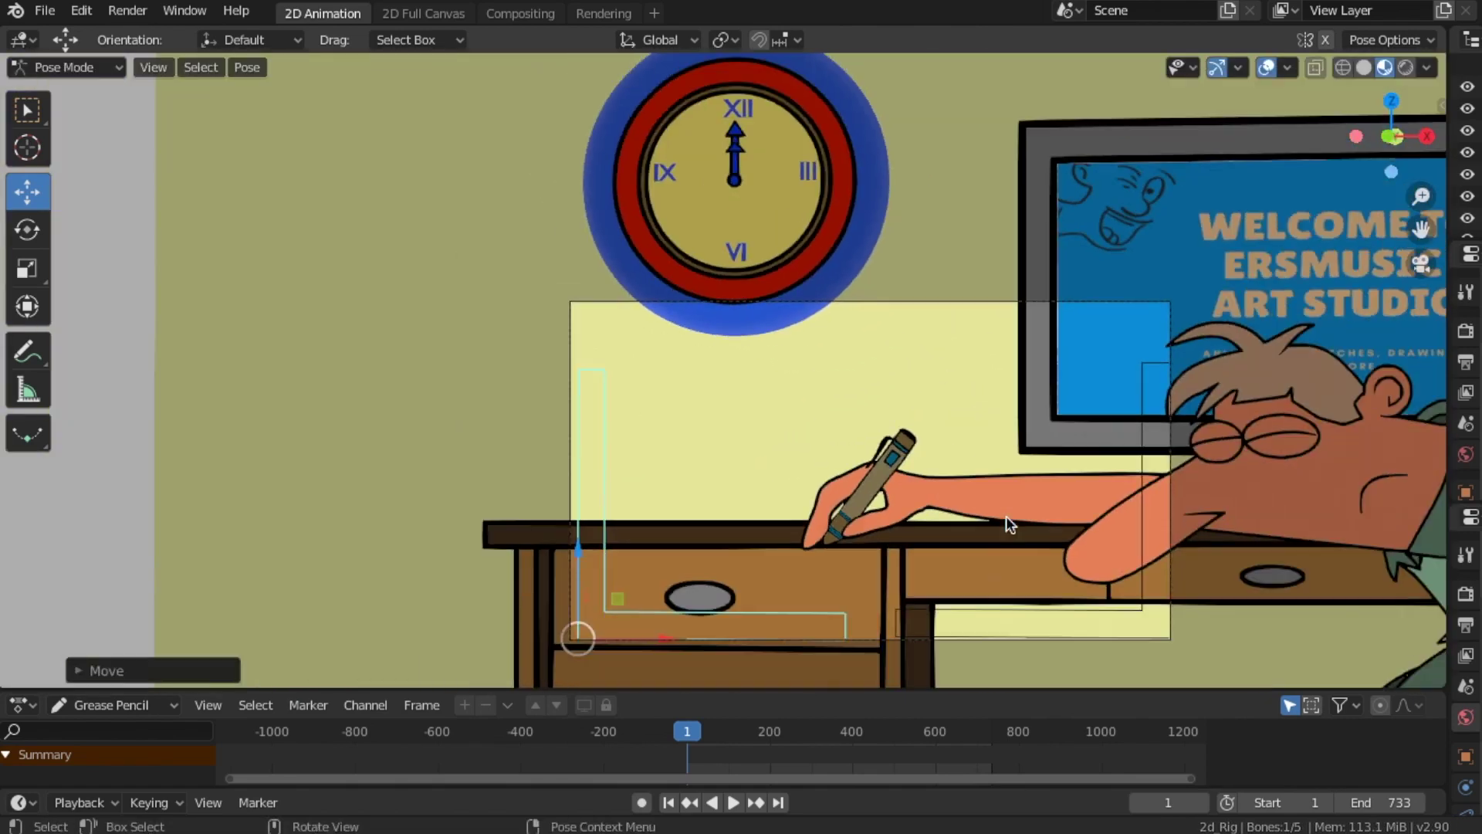
left_click_drag(1145, 620, 1175, 582)
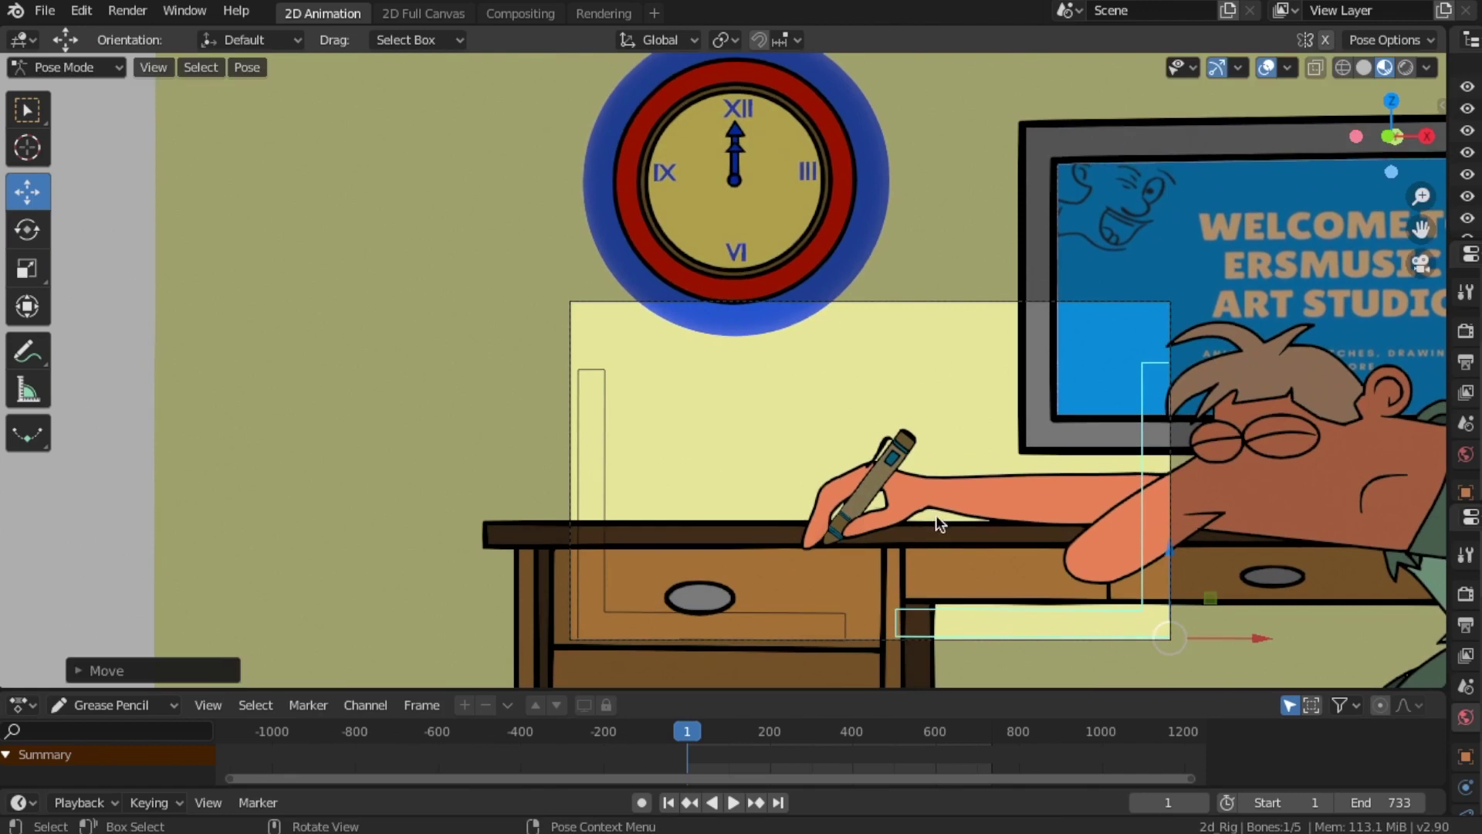
left_click_drag(1449, 522, 1032, 522)
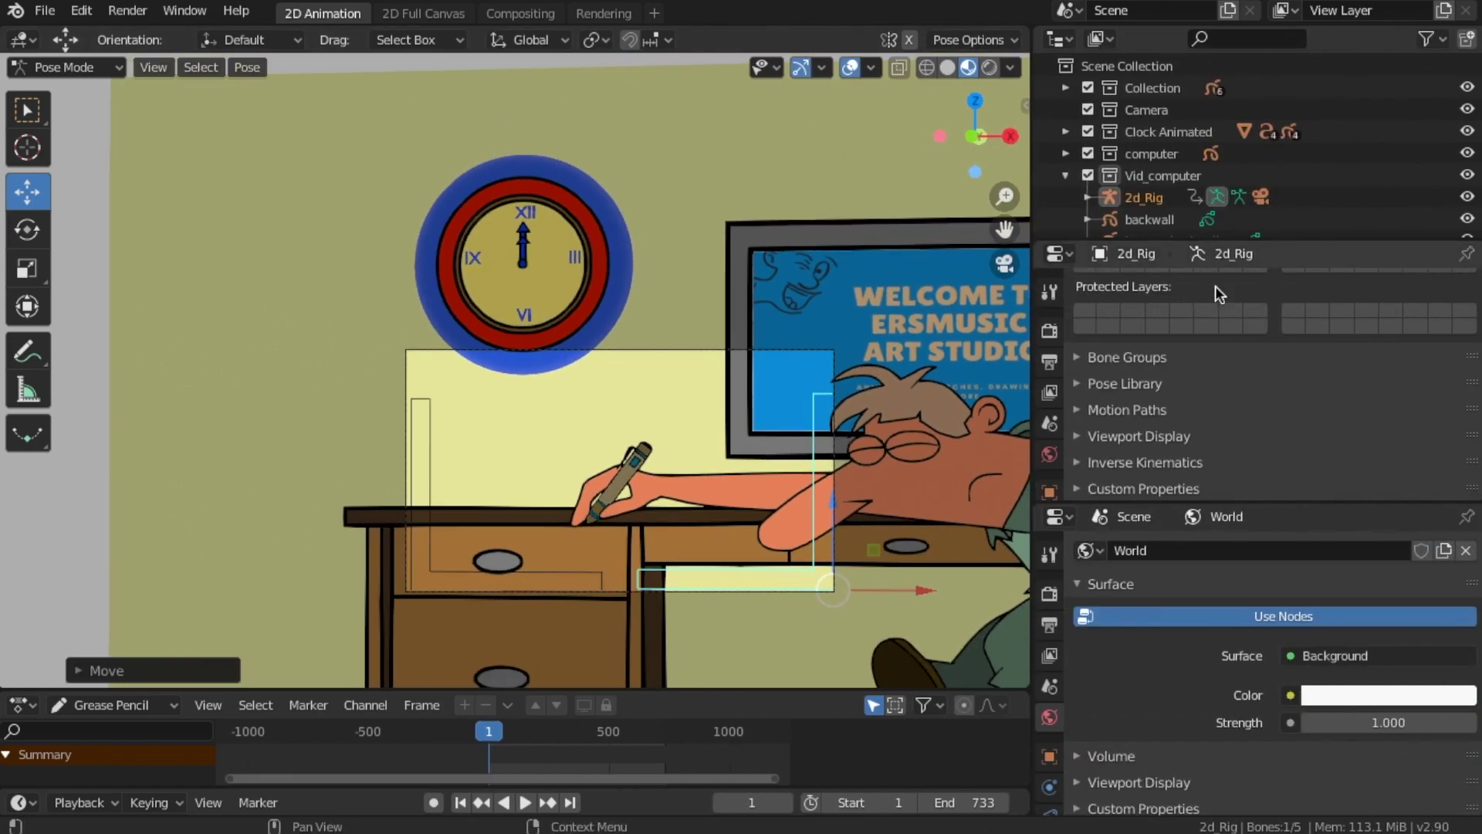
Enlarge the Outliner and Properties areas and return to Object Mode.
left_click_drag(1266, 239, 1266, 92)
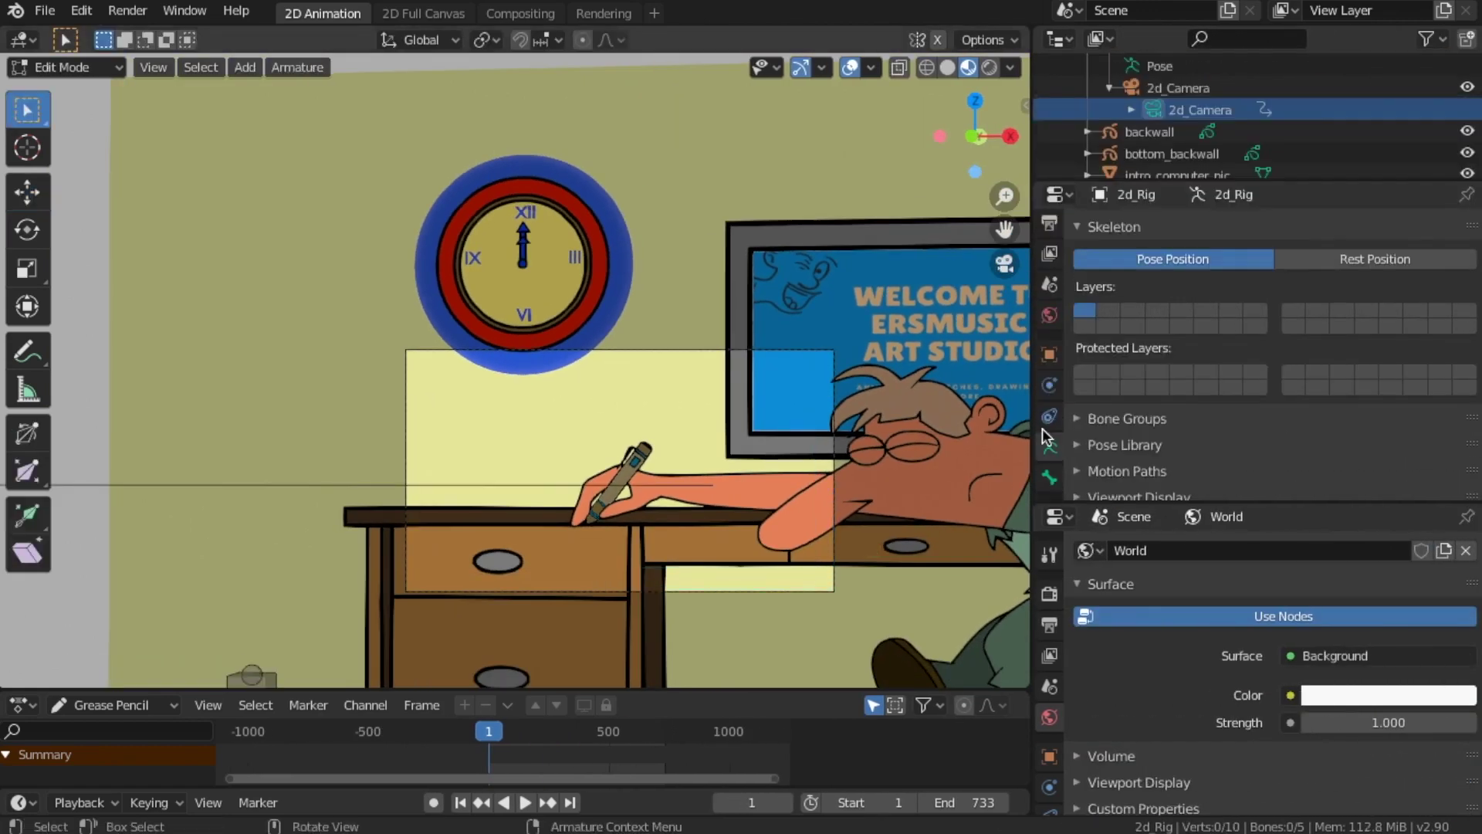
left_click_drag(1073, 503, 1073, 647)
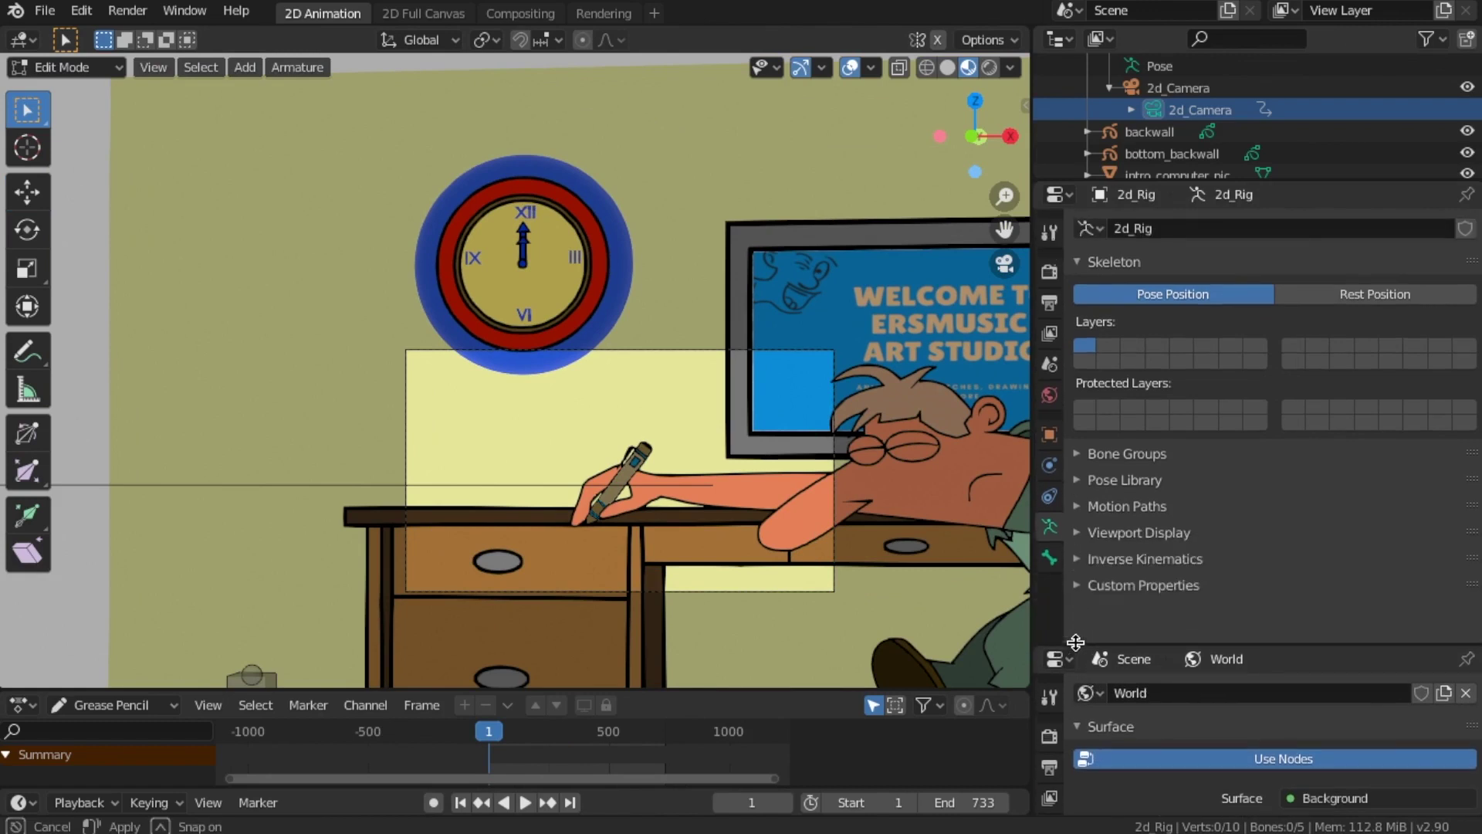
left_click(92, 67)
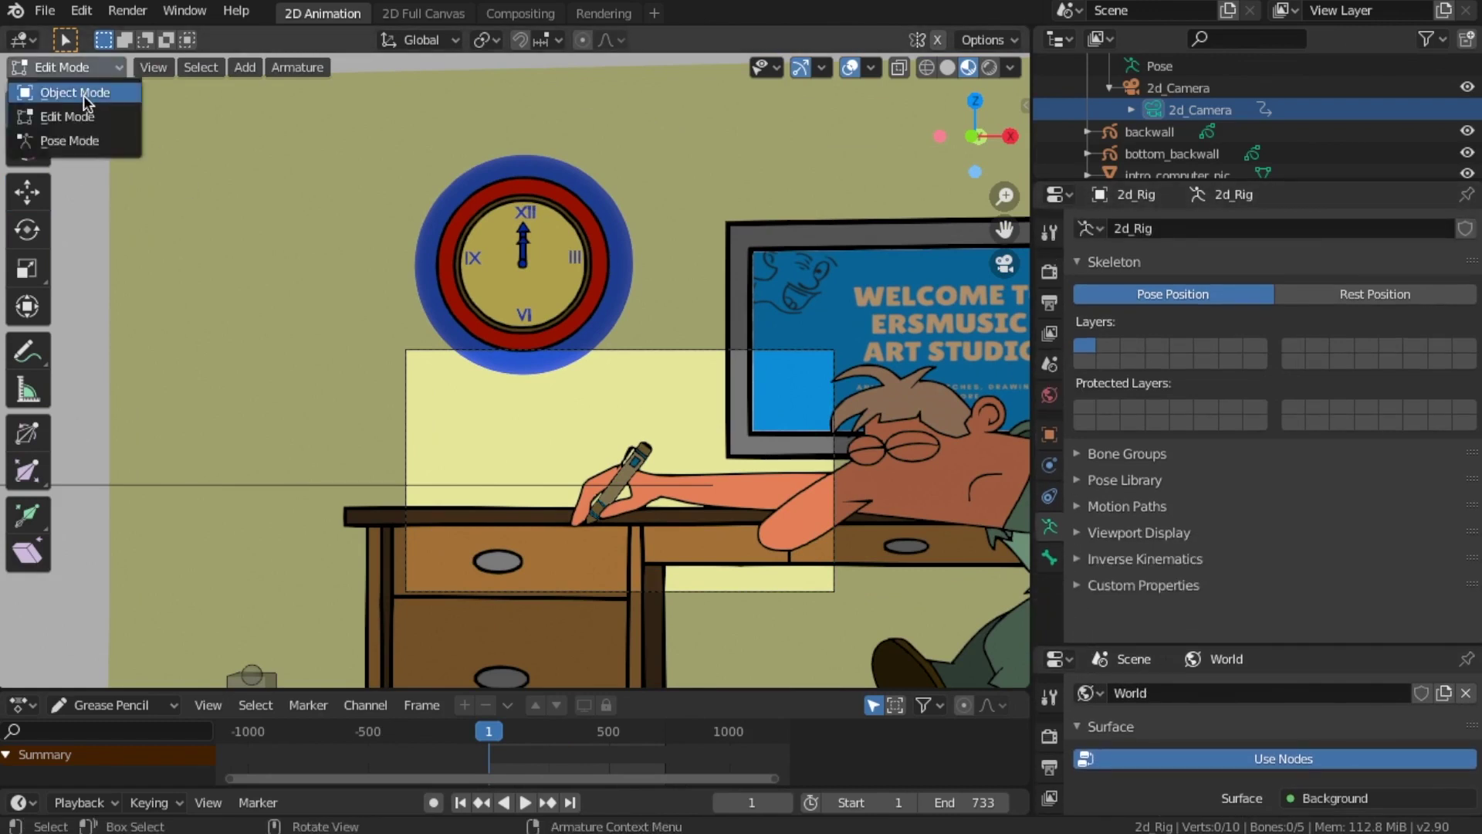
left_click(78, 91)
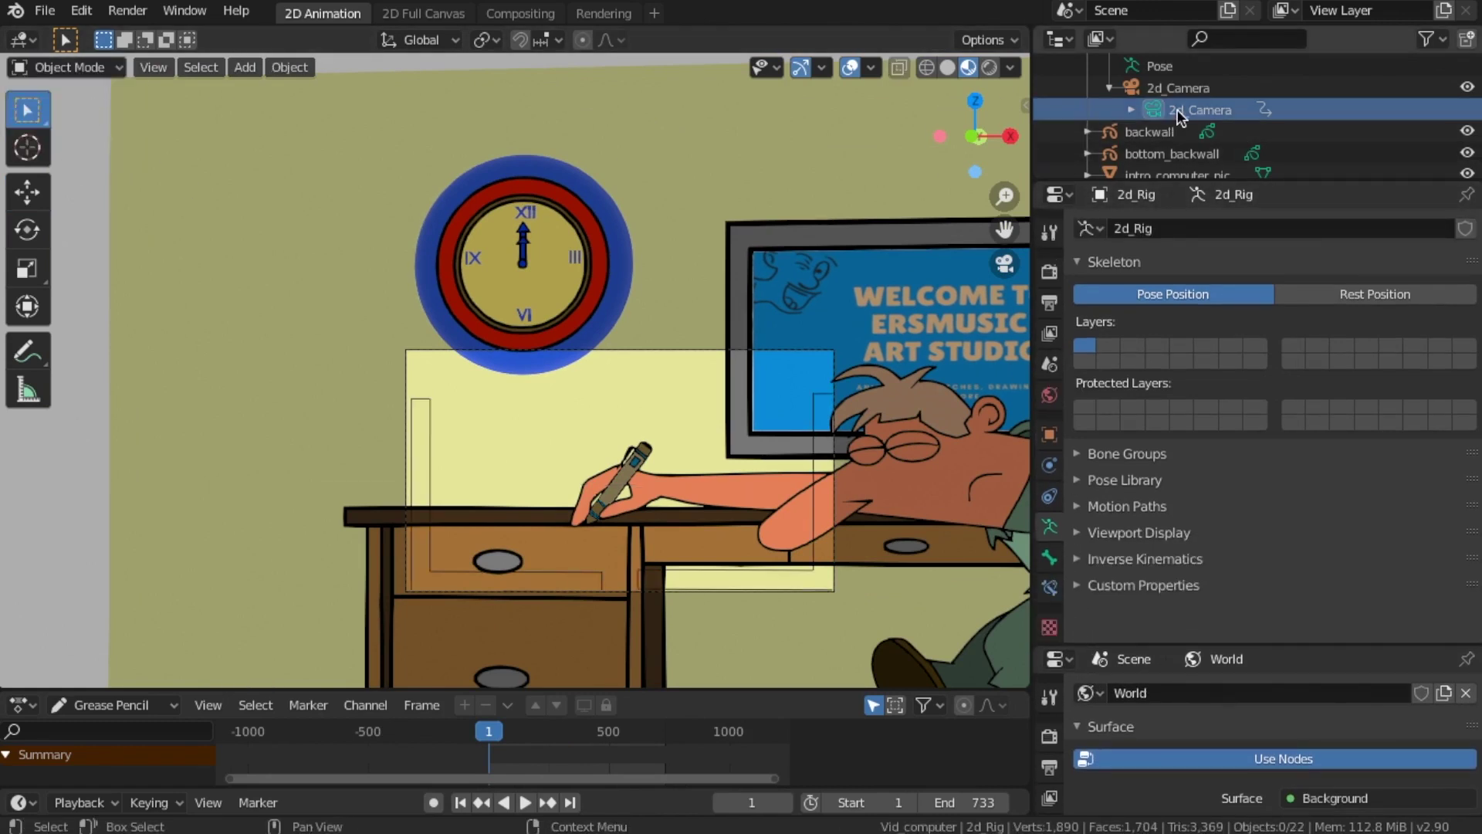
Make 2d_Camera active to show its 164.7 mm focal length lens settings.
scroll(1064, 344, "down", 1)
scroll(1062, 345, "up", 1)
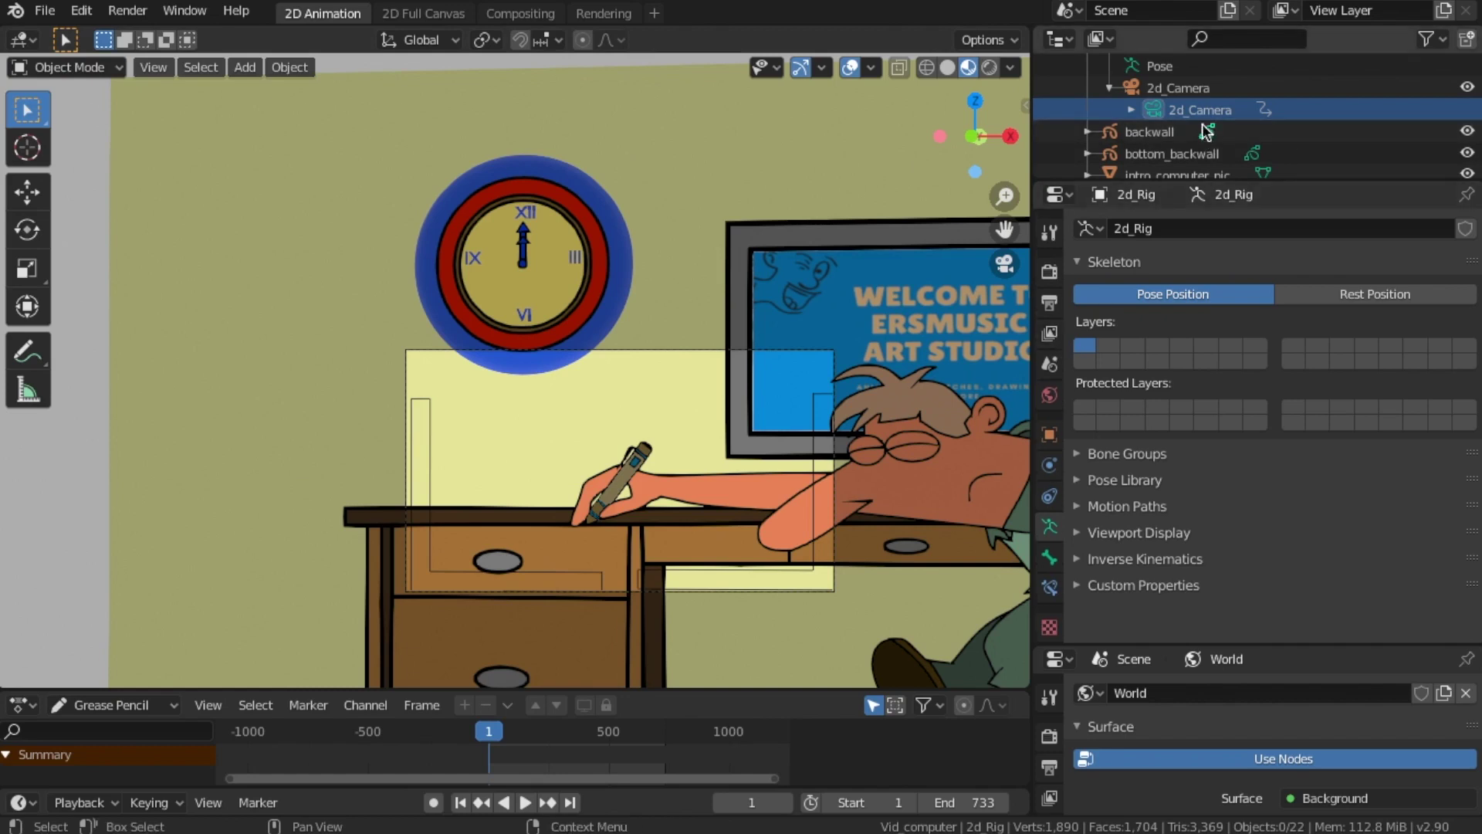
left_click(1162, 113)
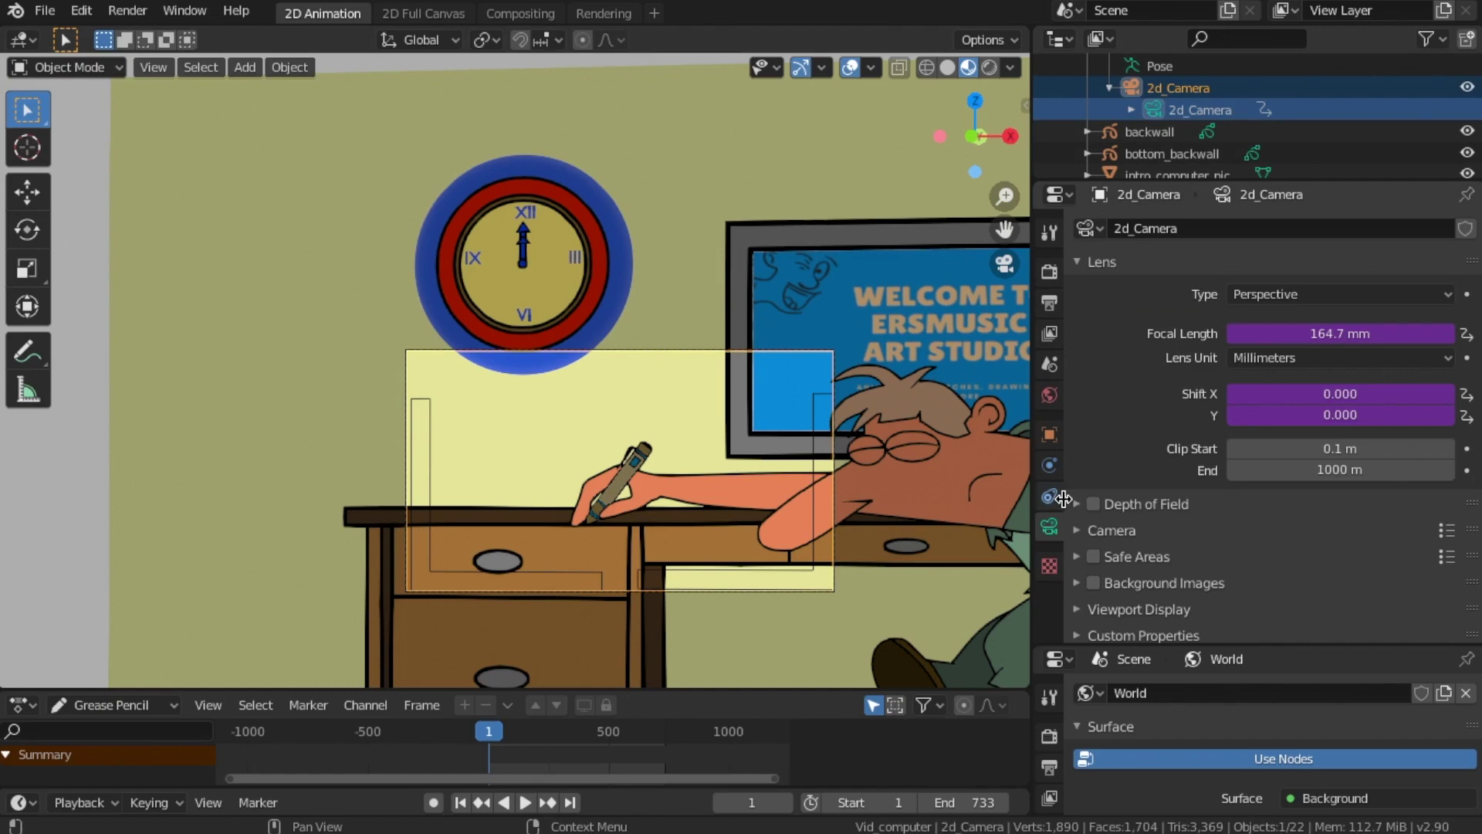
Enable Safe Areas and the Center composition guide on 2d_Camera.
left_click(1093, 557)
left_click(1111, 609)
scroll(1107, 587, "down", 5)
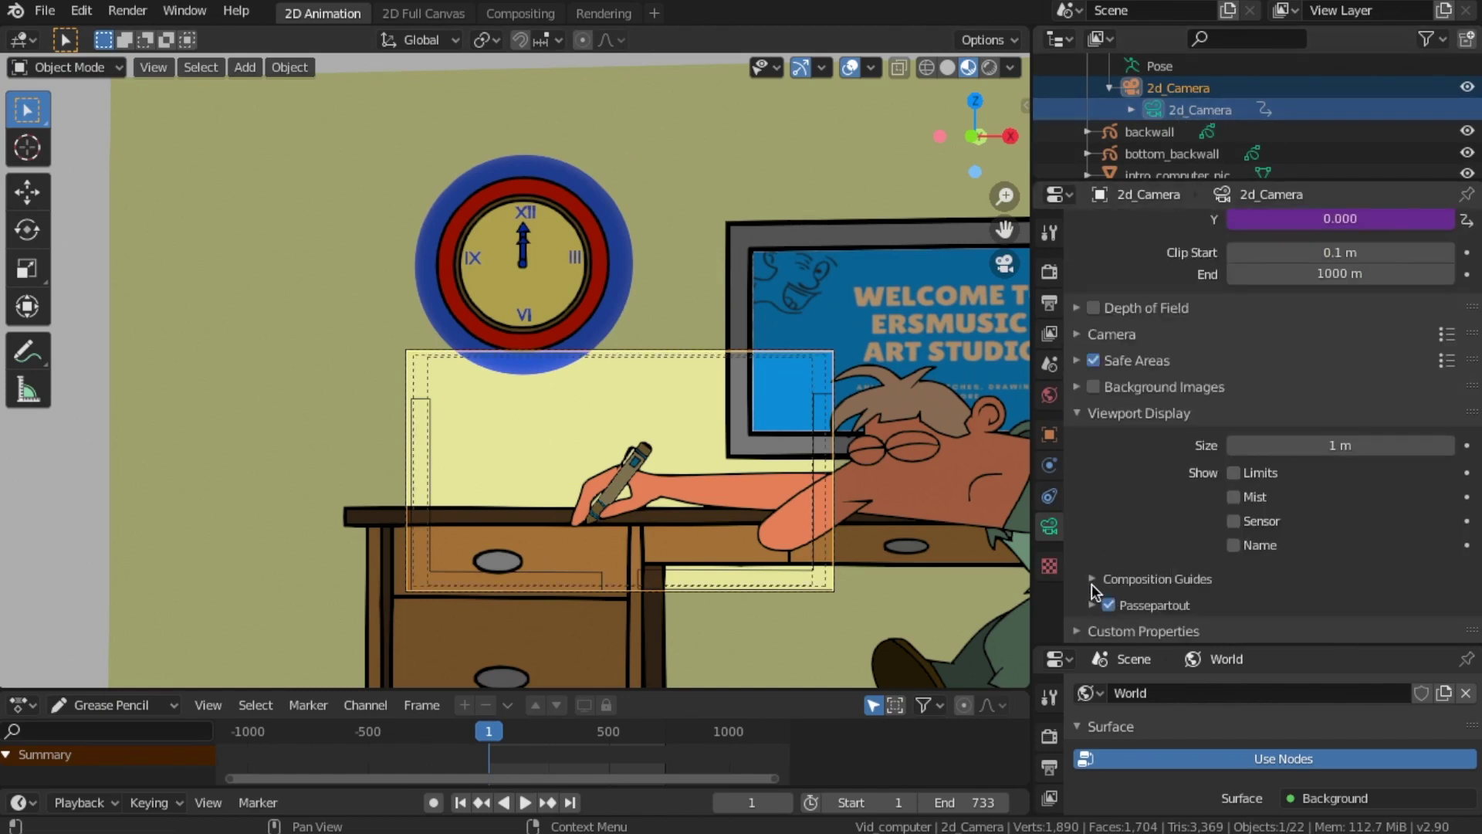
left_click(1093, 580)
scroll(772, 558, "up", 1)
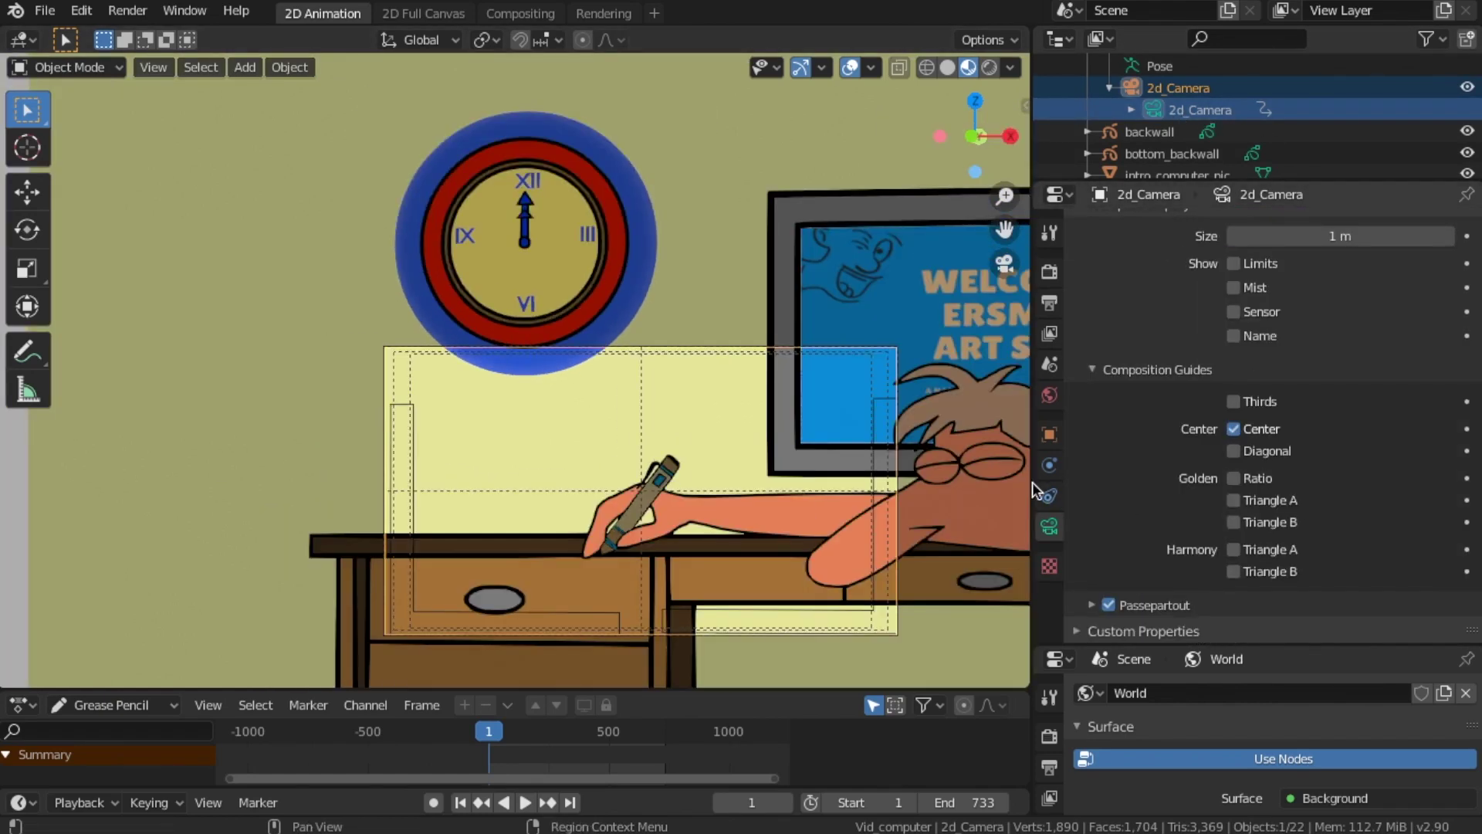
scroll(1229, 340, "up", 4)
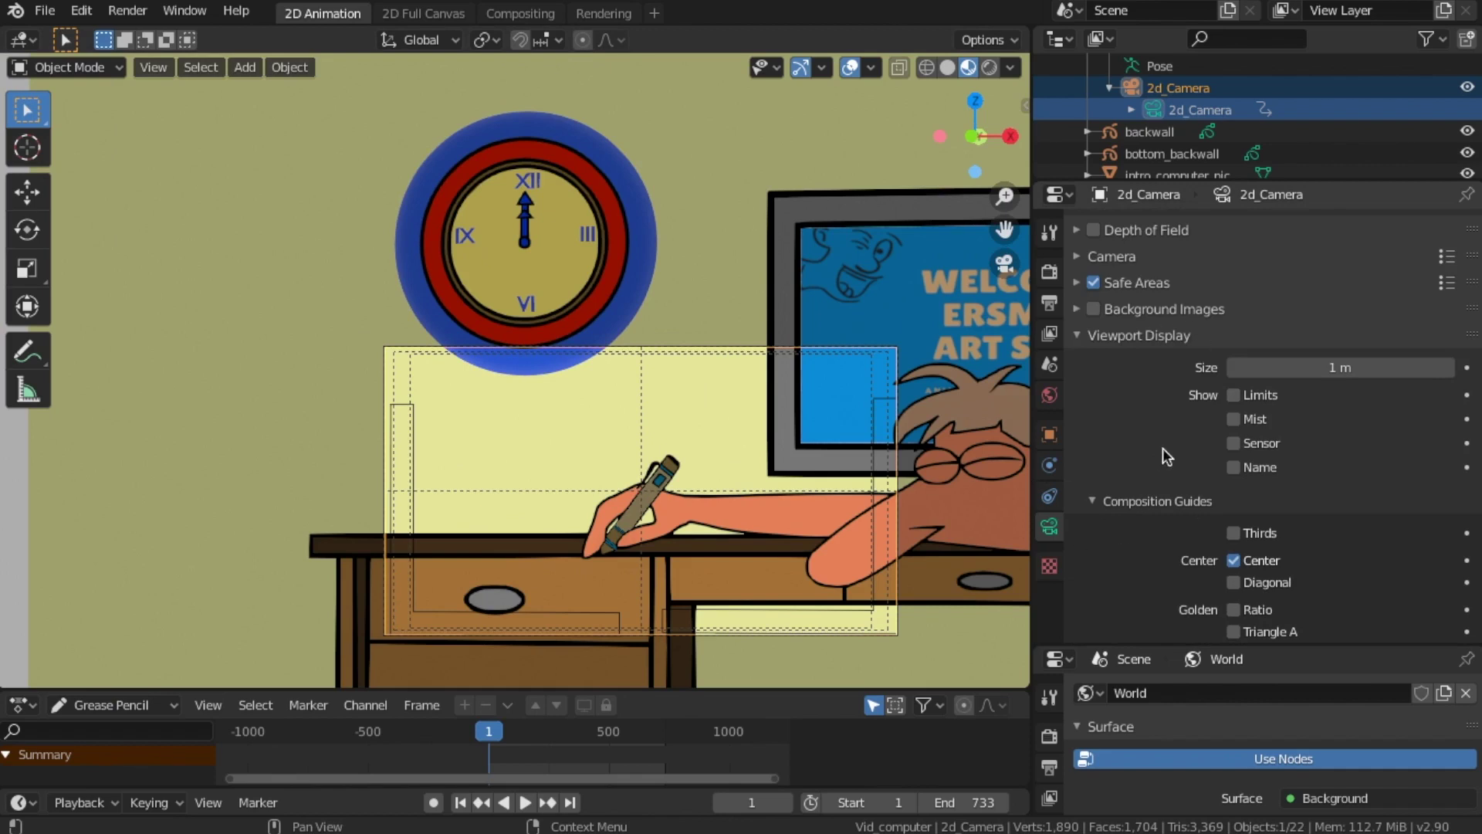
left_click_drag(1031, 433, 1452, 432)
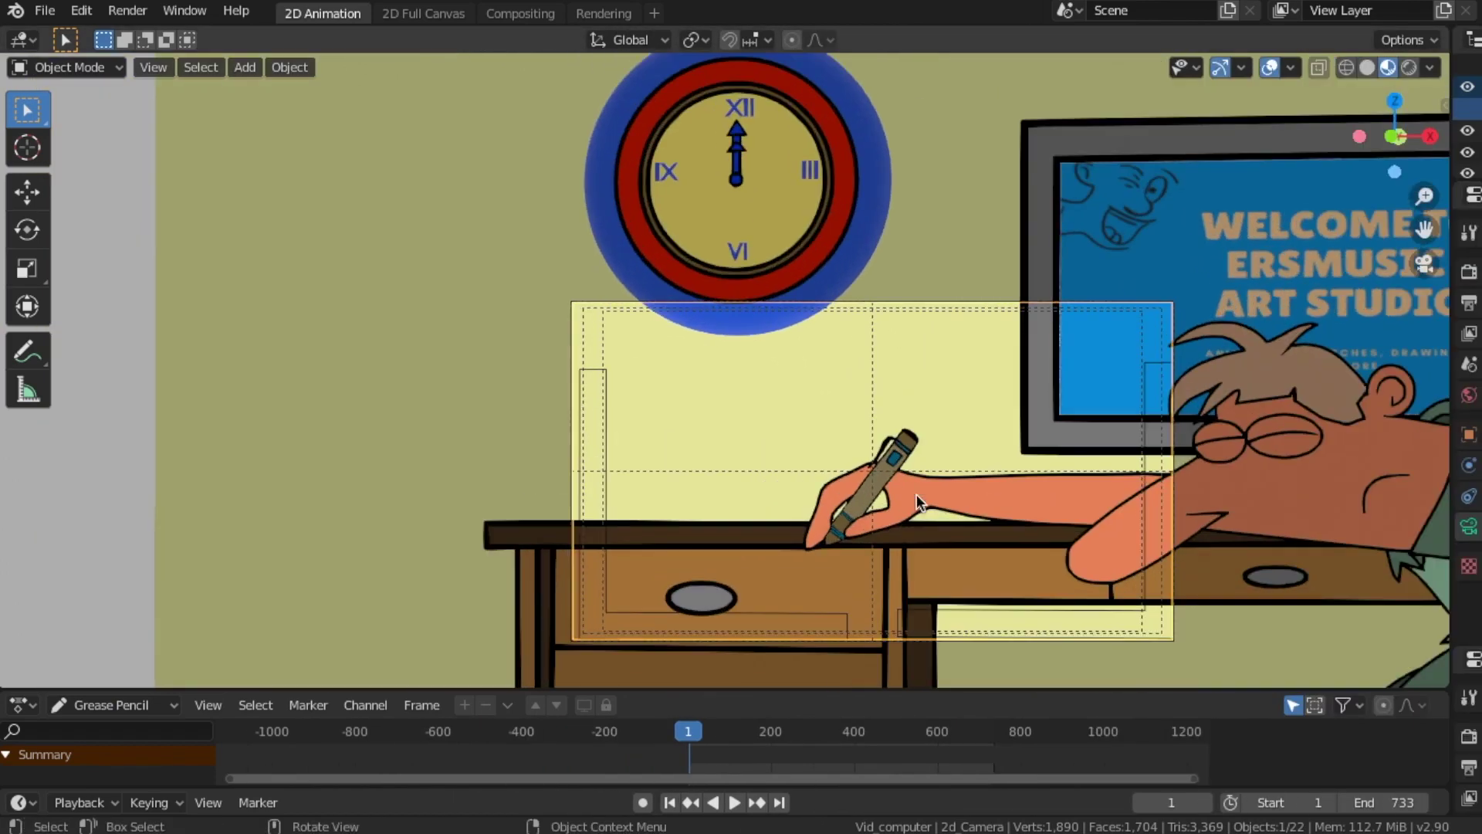
Select the camera rig and switch it into Pose Mode.
left_click(1170, 421)
left_click(65, 67)
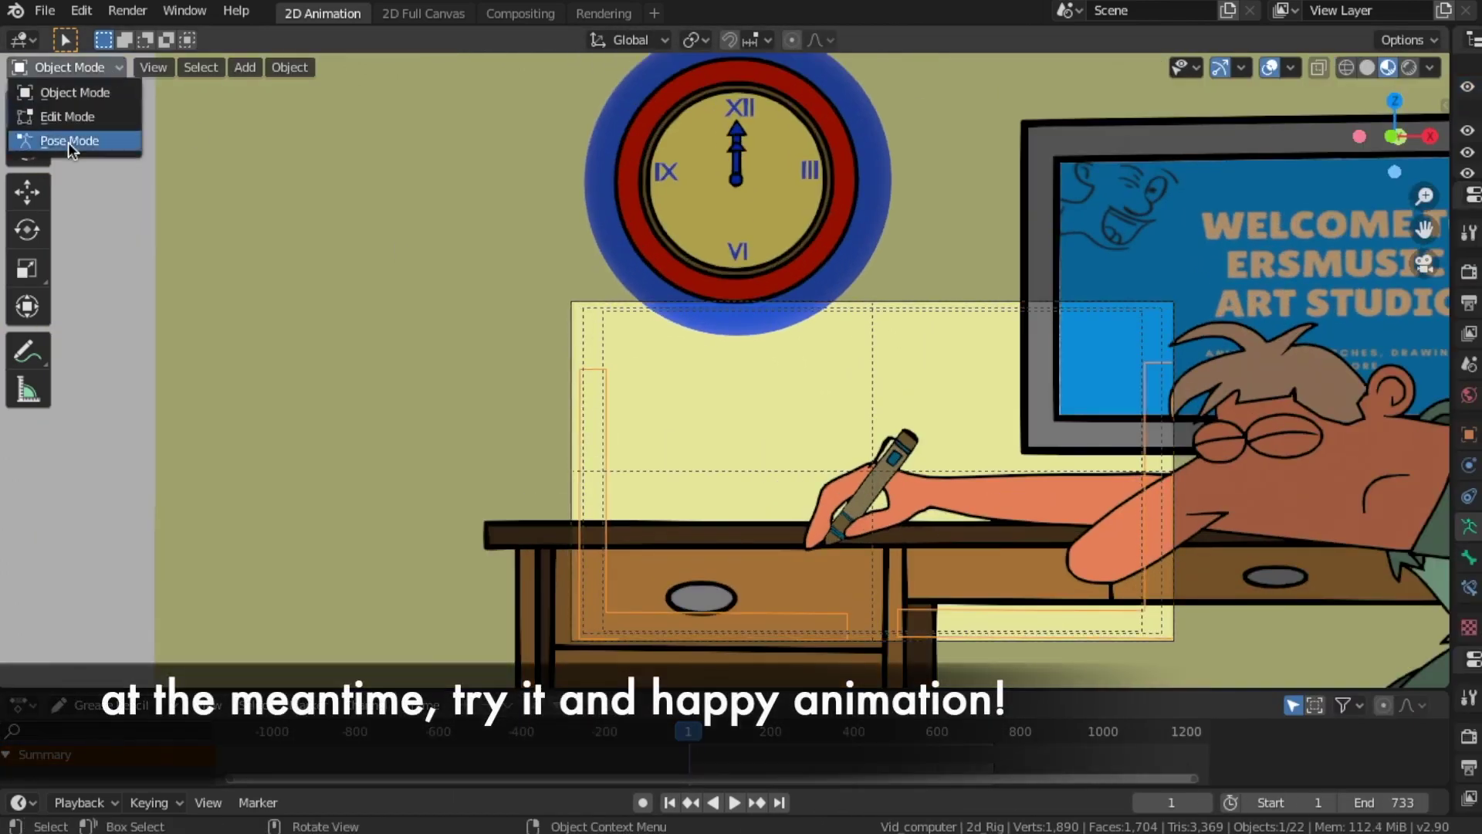
left_click(54, 146)
Move both corner bones together to centre the camera frame on the wall clock.
left_click(1089, 627, "shift")
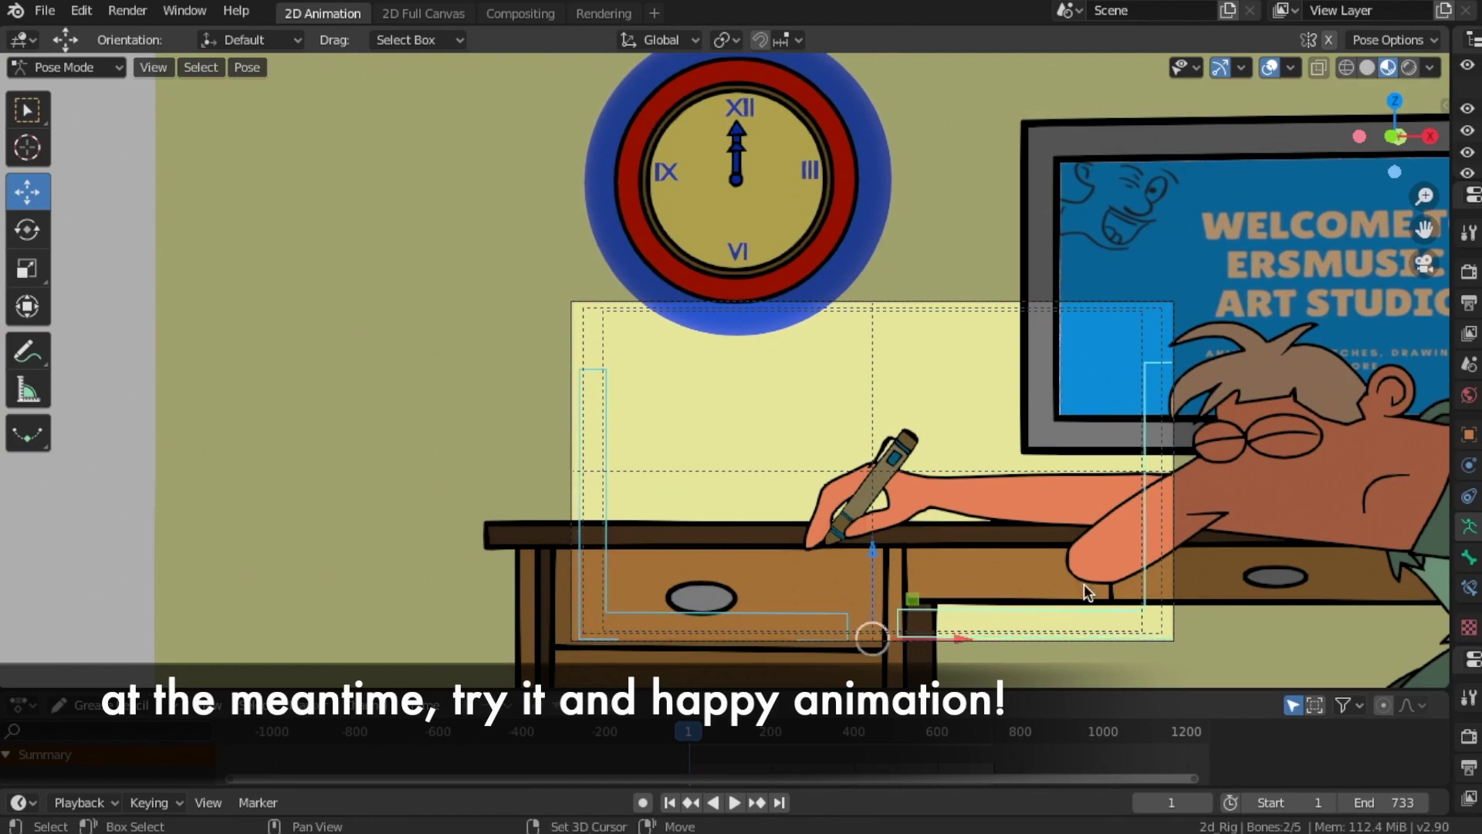
key("g")
left_click(948, 641)
left_click_drag(948, 640, 1078, 640)
mouse_move(873, 550)
left_mouse_down()
mouse_move(871, 530)
mouse_move(869, 543)
left_mouse_up()
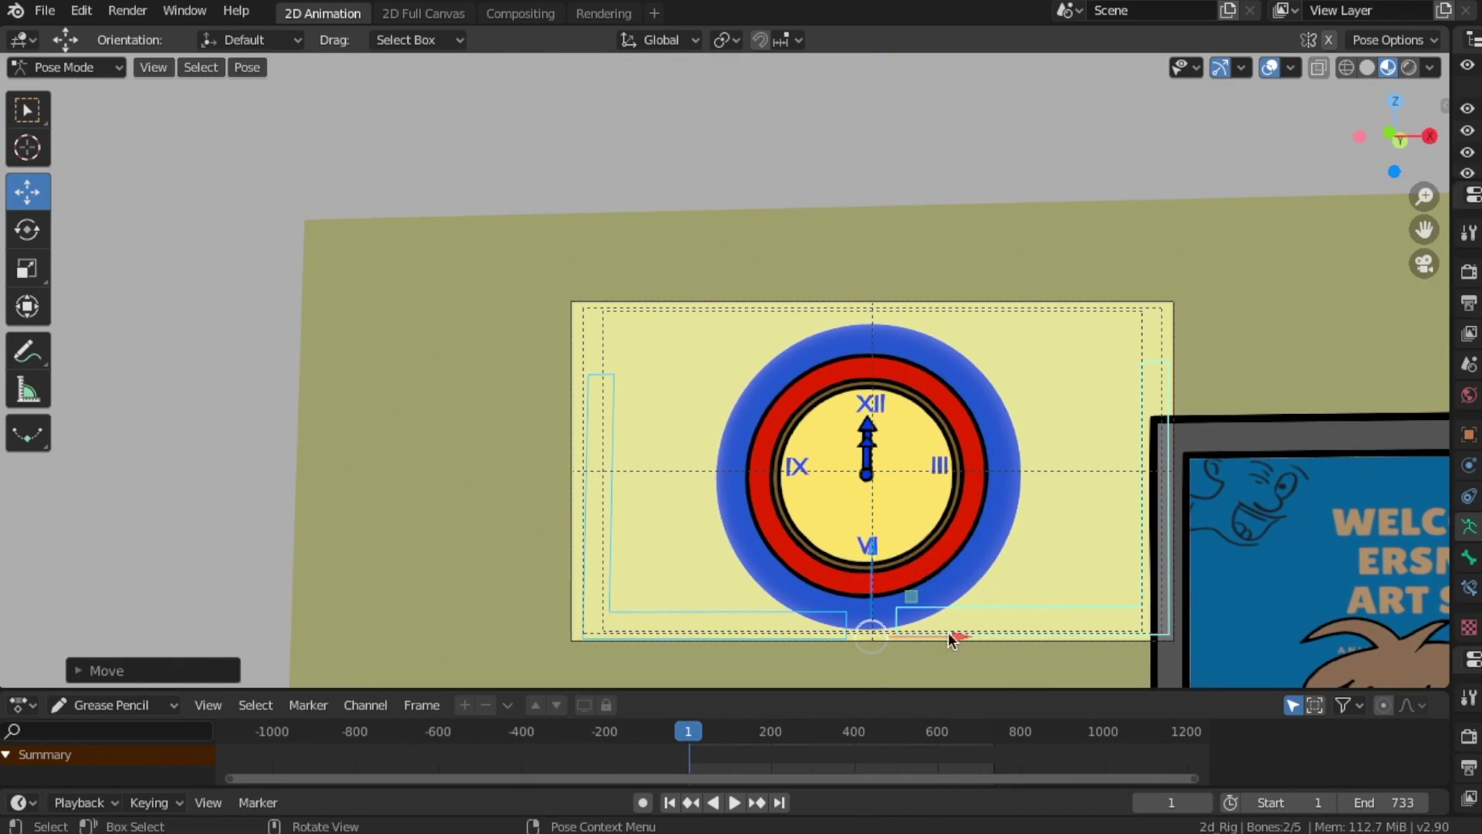
left_click_drag(960, 635, 946, 626)
scroll(764, 383, "up", 3)
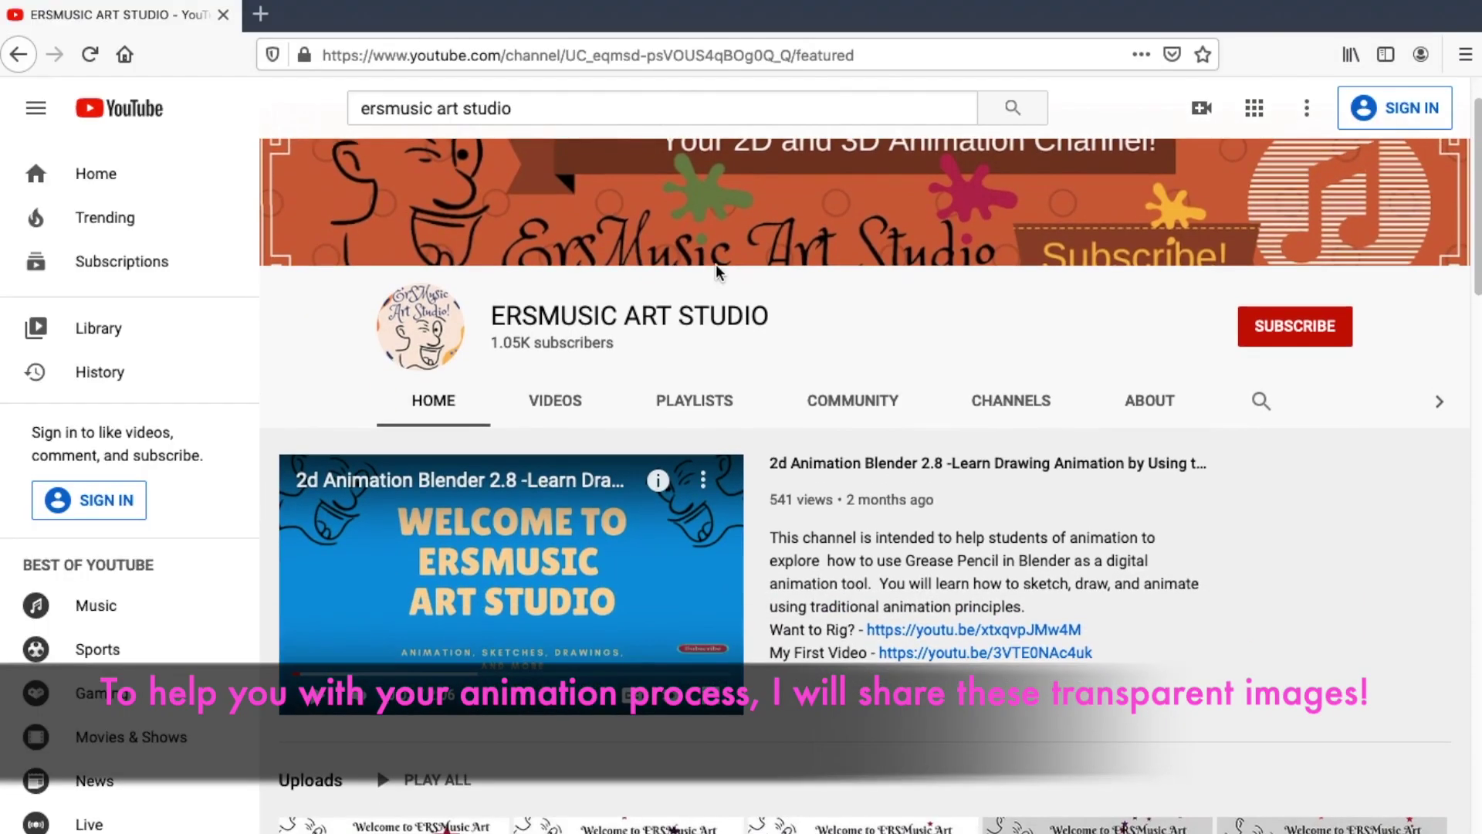
scroll(624, 461, "down", 4)
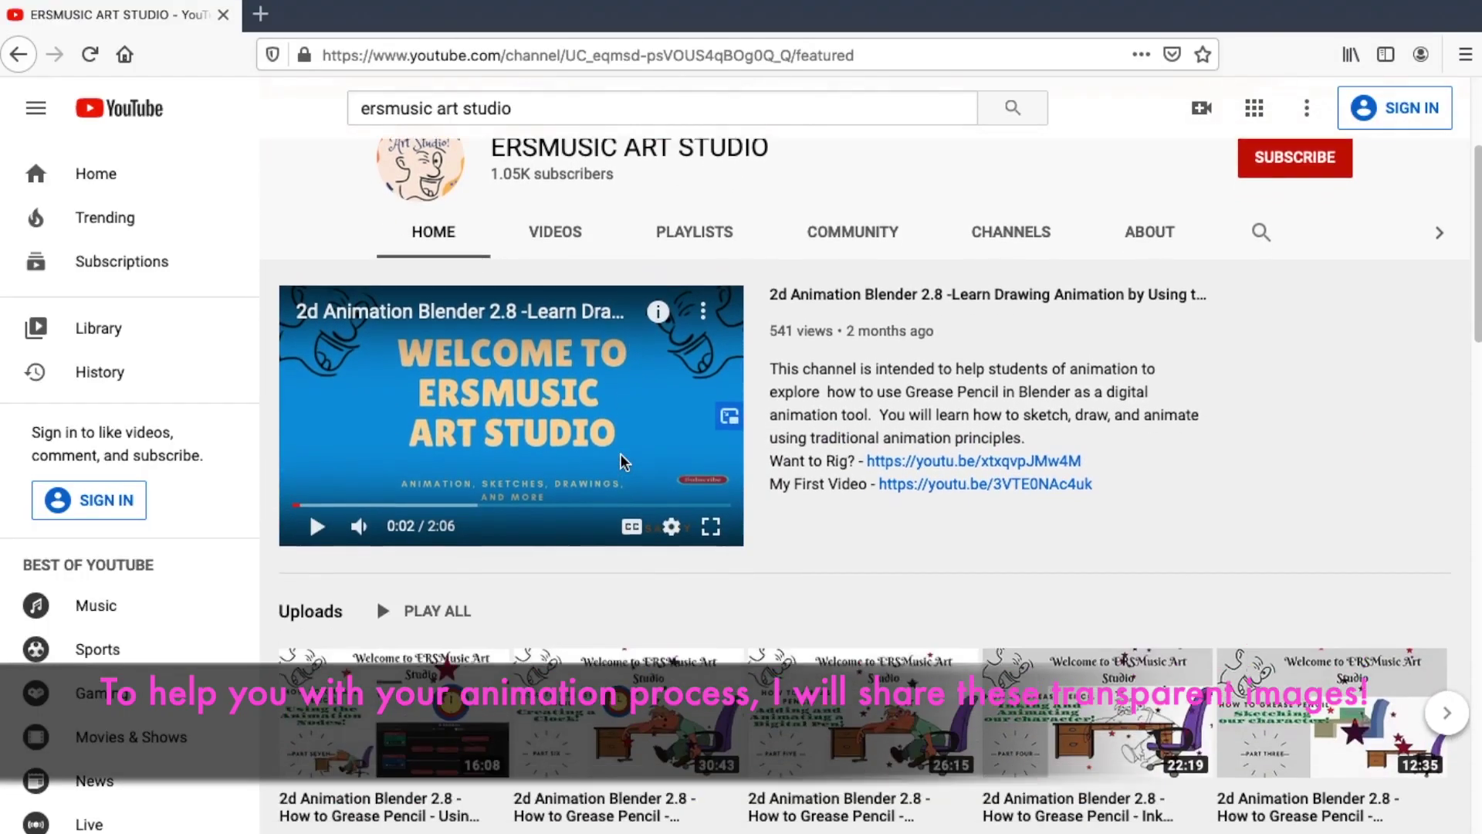
Browse the ERSMUSIC ART STUDIO Community posts of free images like the cartoon tree.
scroll(624, 462, "up", 2)
scroll(870, 311, "up", 1)
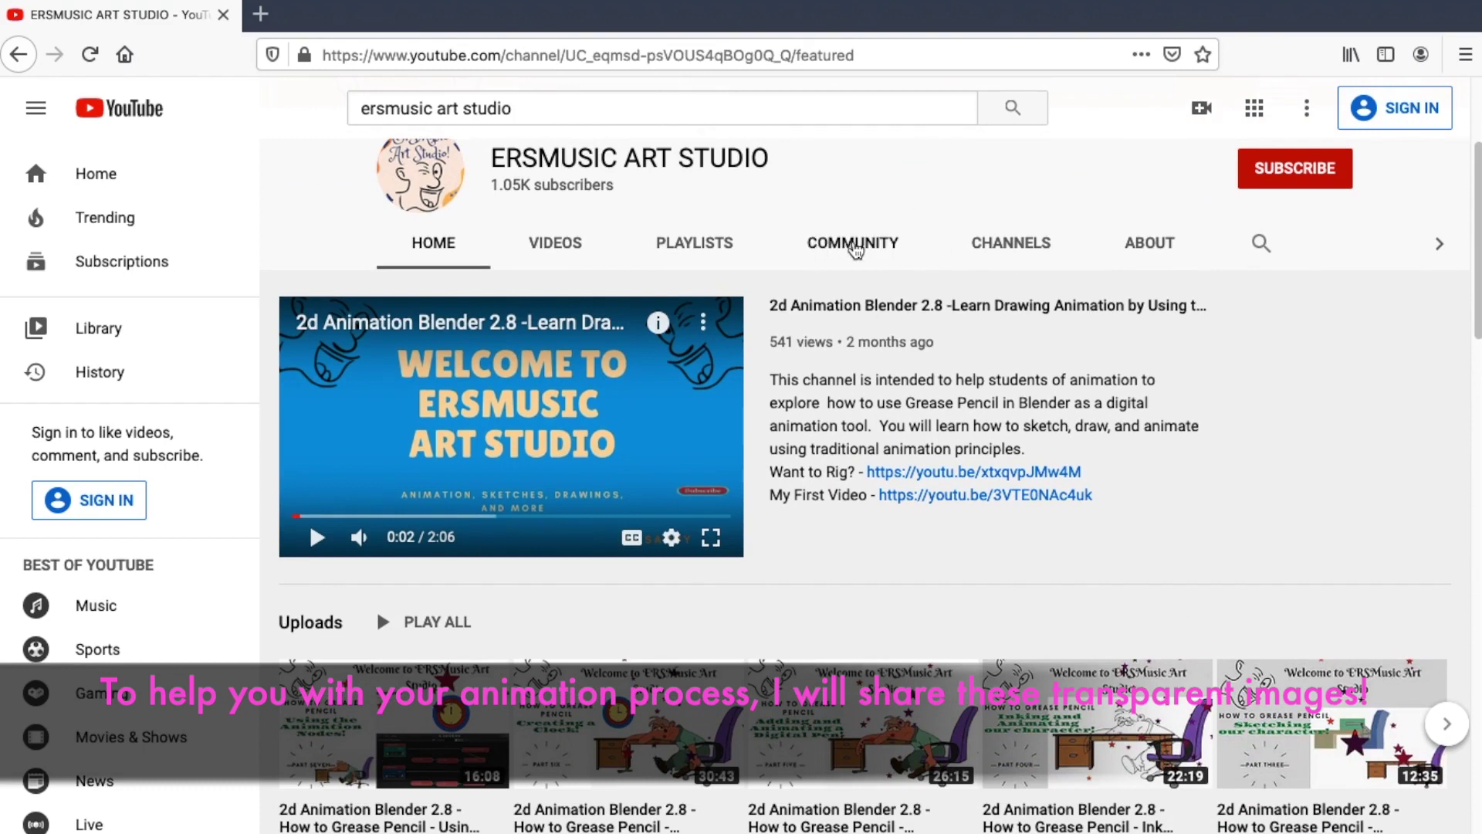
left_click(854, 245)
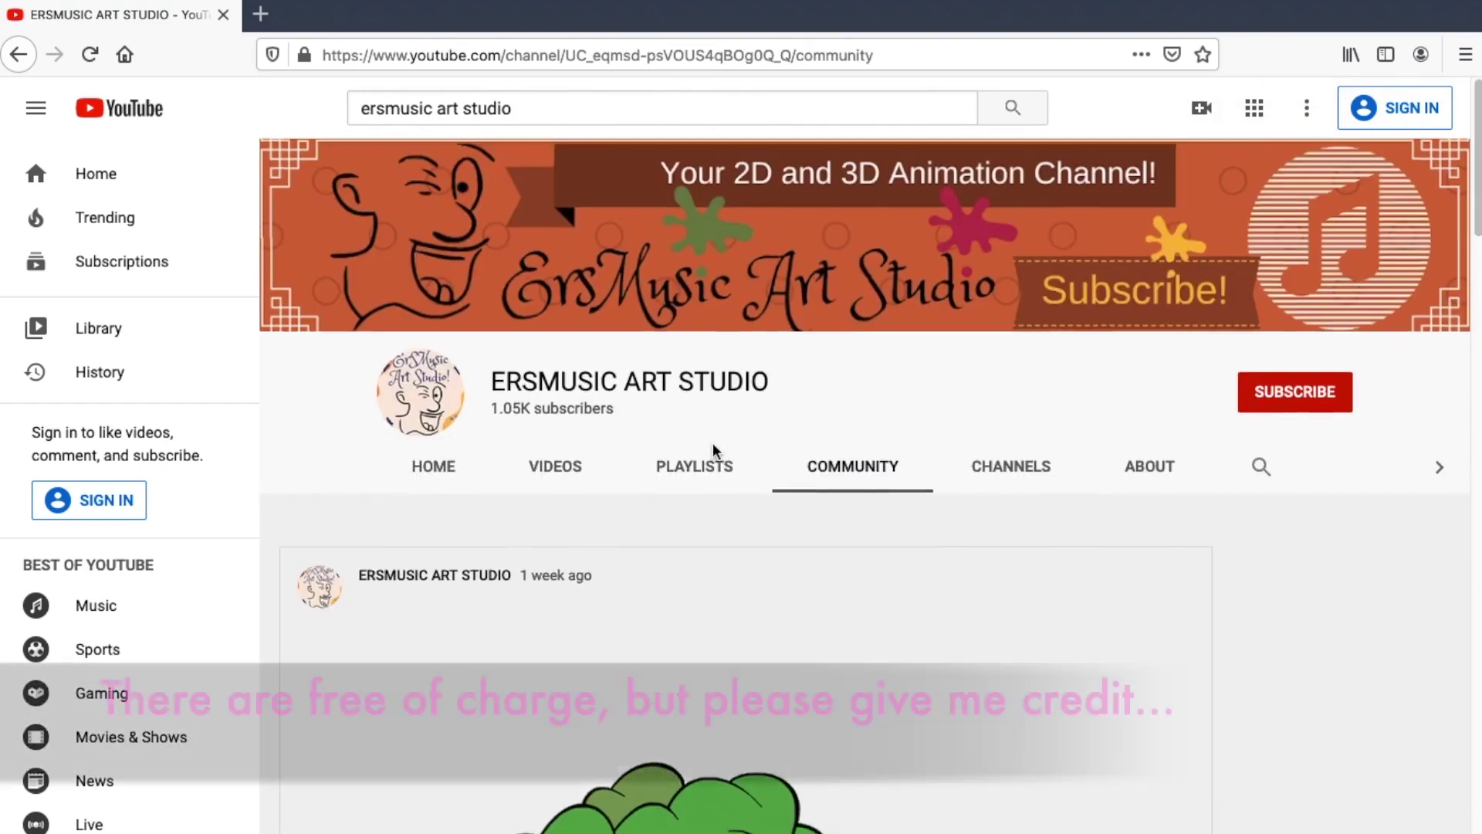
scroll(712, 442, "down", 7)
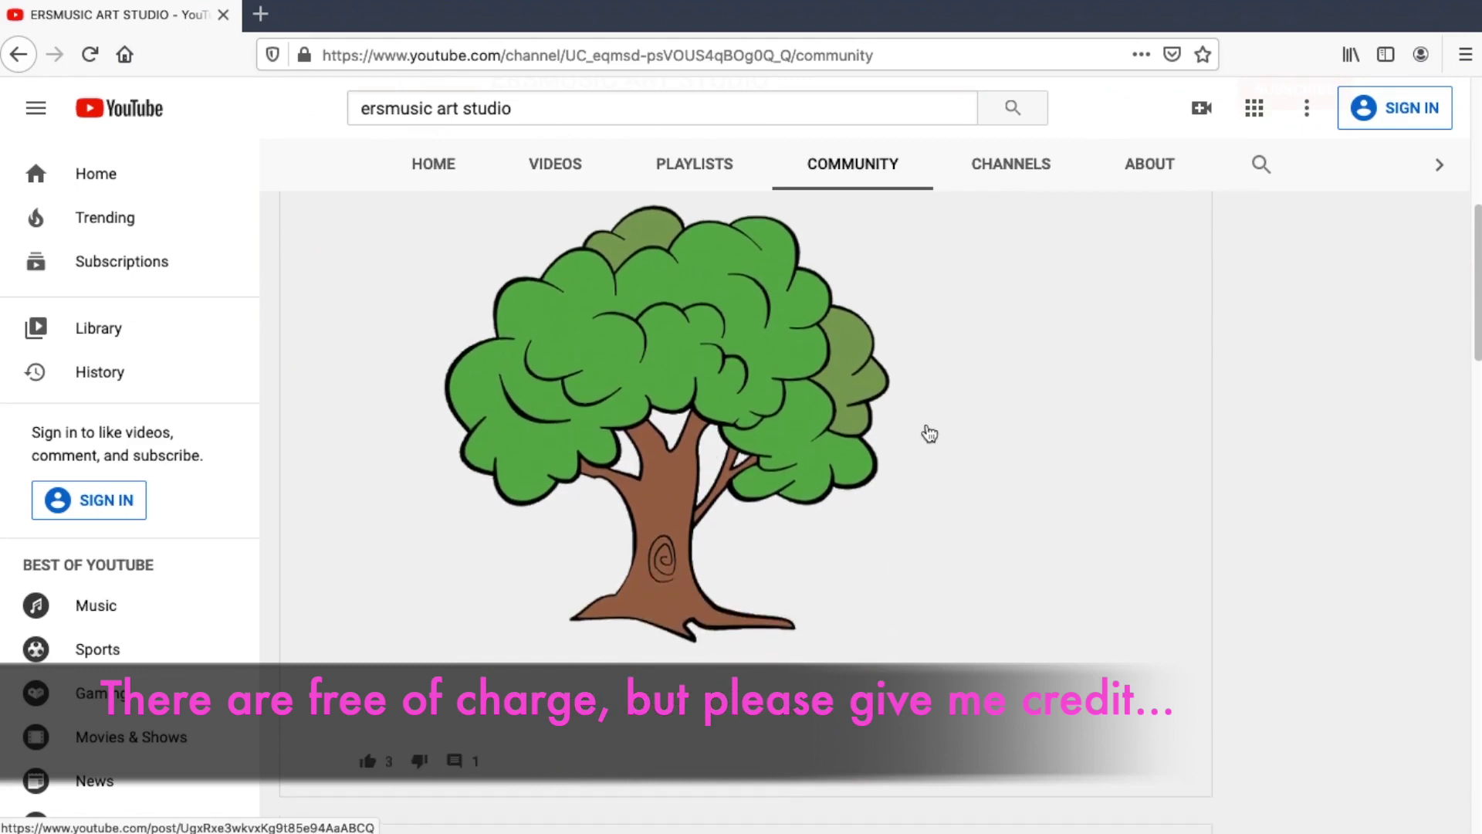
scroll(708, 503, "down", 10)
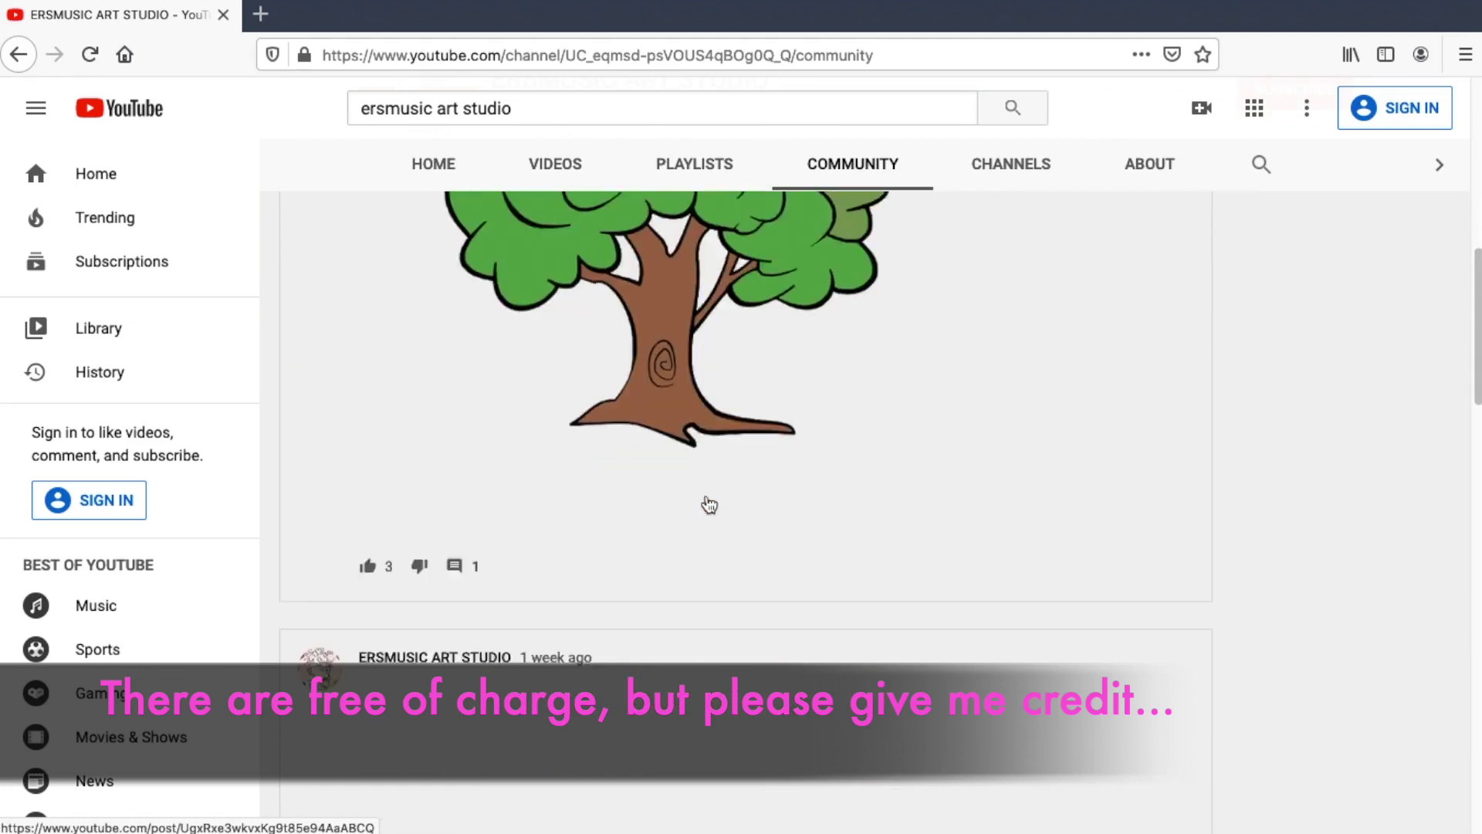
scroll(706, 504, "down", 12)
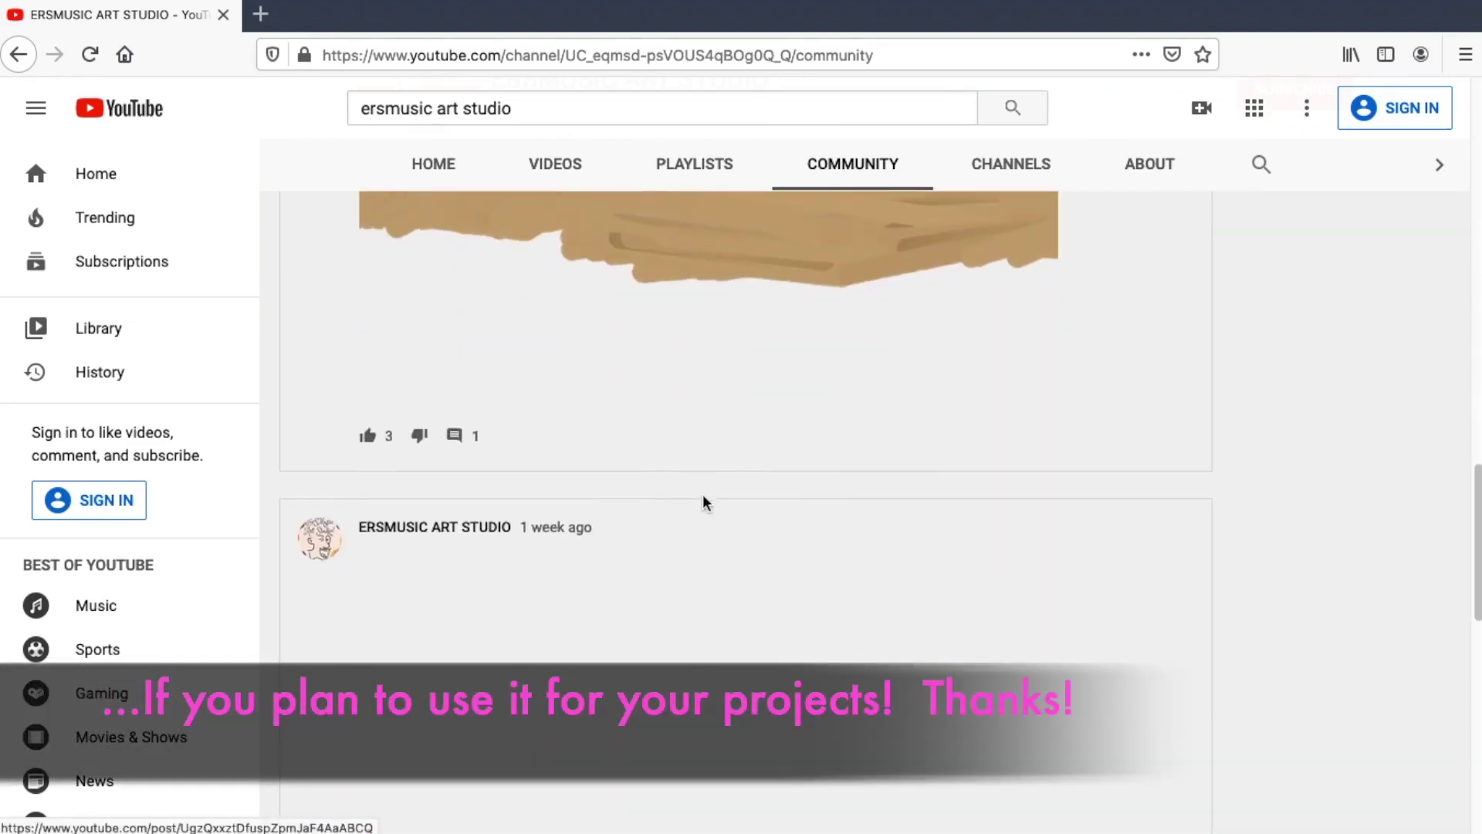